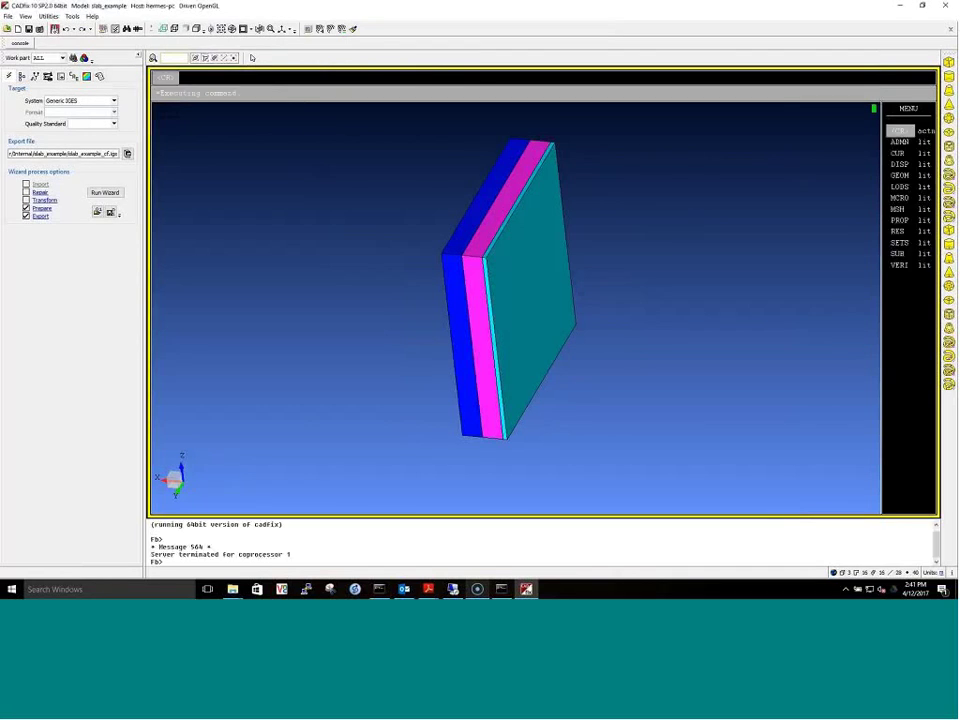
- Display the toolbox containing the EMA3D-Int material, world, beam, assignment and mesh tools
{"action": "left_click", "coordinate": [74, 17]}
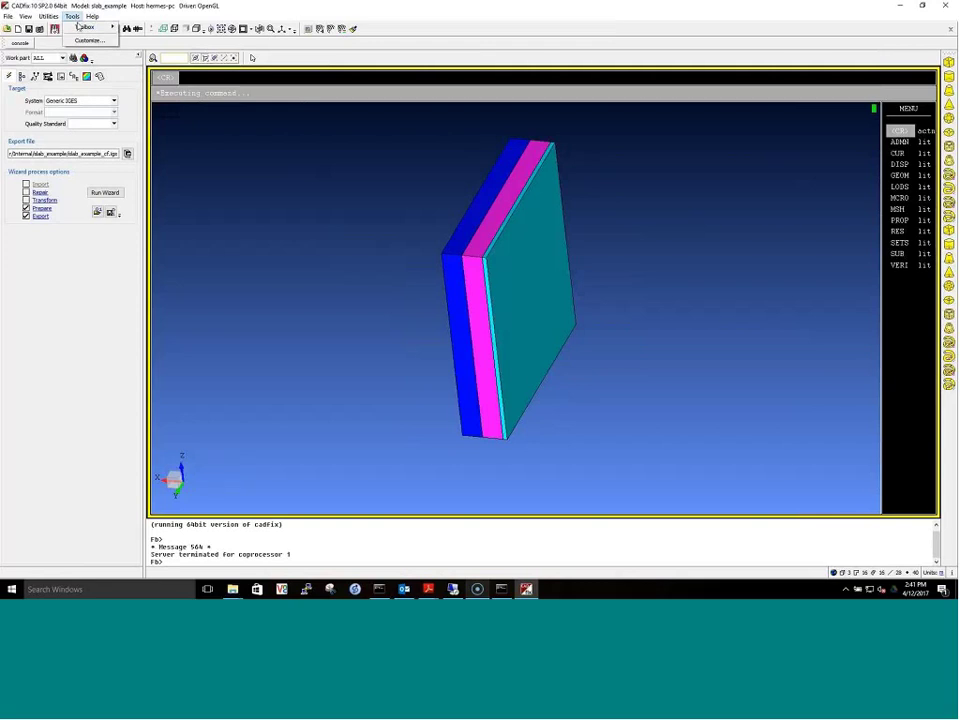
{"action": "mouse_move", "coordinate": [80, 26]}
{"action": "left_click", "coordinate": [165, 288]}
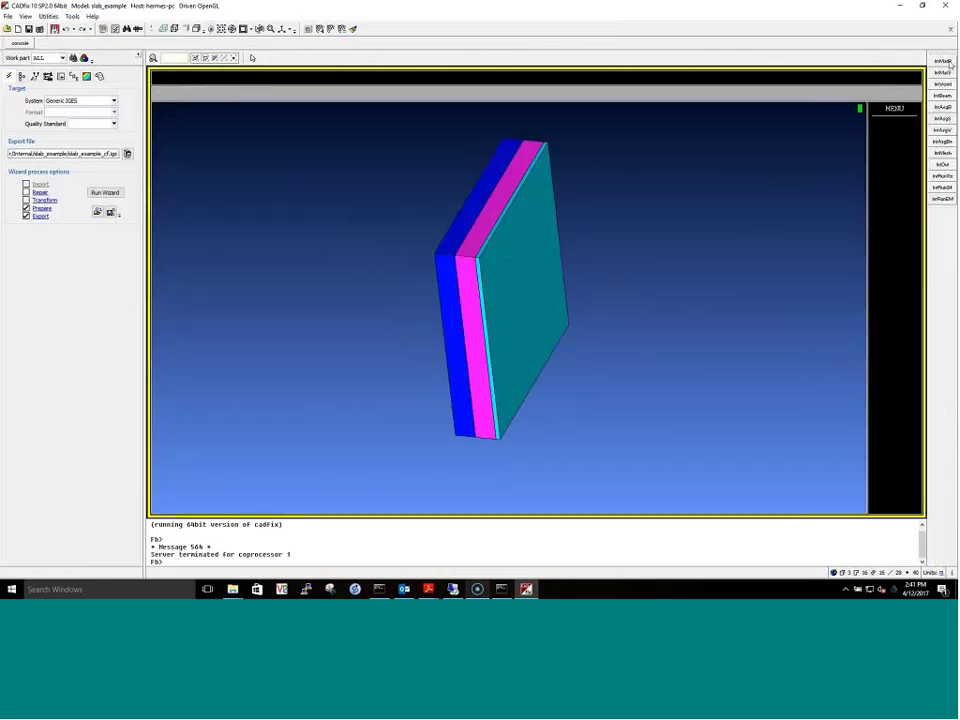
- Review the default properties offered for a new material in the Internal Material Tool, and close it without creating one
{"action": "left_click", "coordinate": [943, 62]}
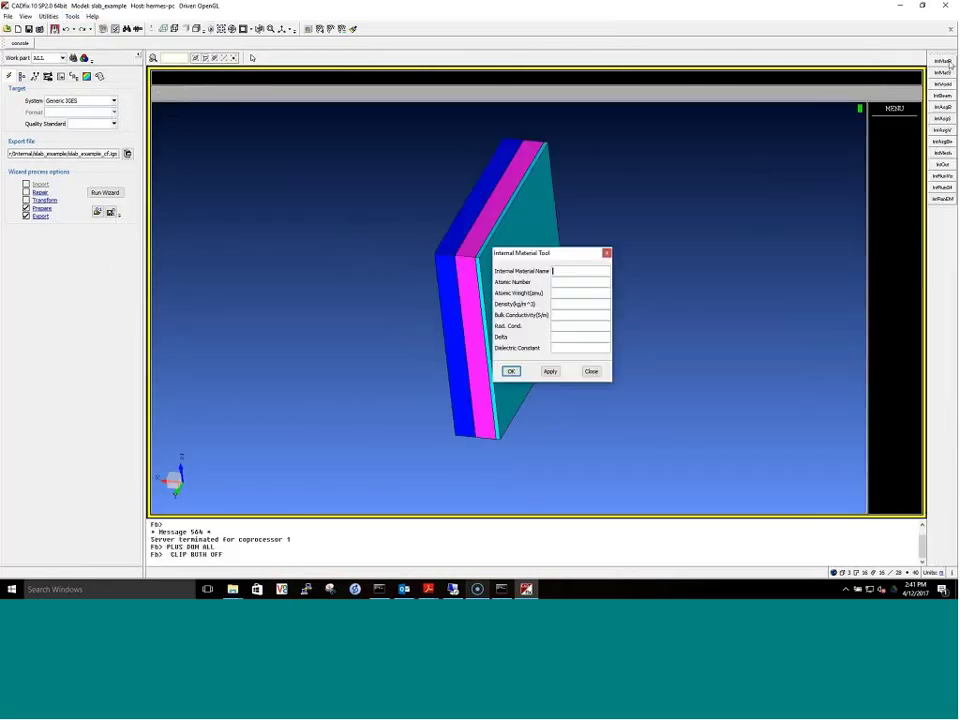
{"action": "left_click_drag", "start_coordinate": [539, 256], "coordinate": [330, 174]}
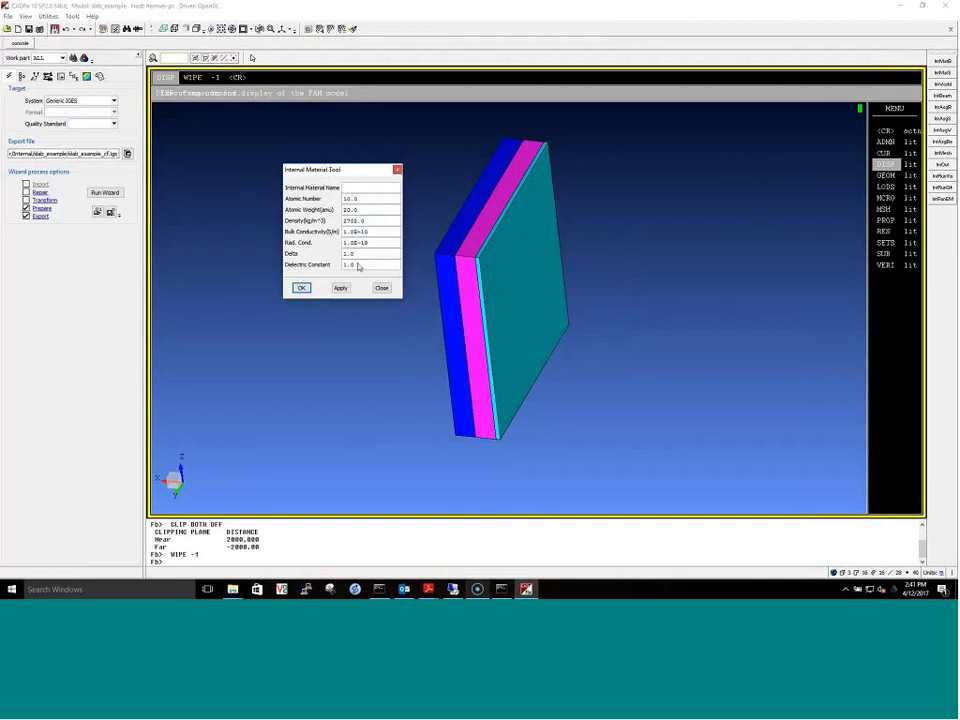
{"action": "left_click", "coordinate": [365, 188]}
{"action": "left_click", "coordinate": [383, 287]}
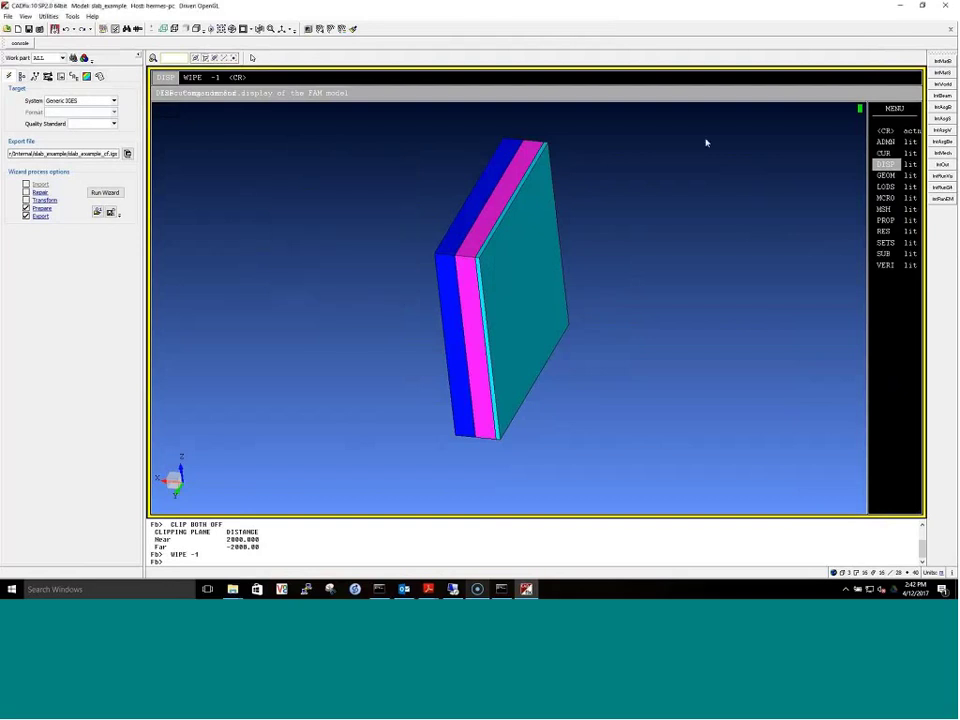
- Review the default settings of the Internal Boundary Tool and the World Parameters without applying anything
{"action": "left_click", "coordinate": [940, 72]}
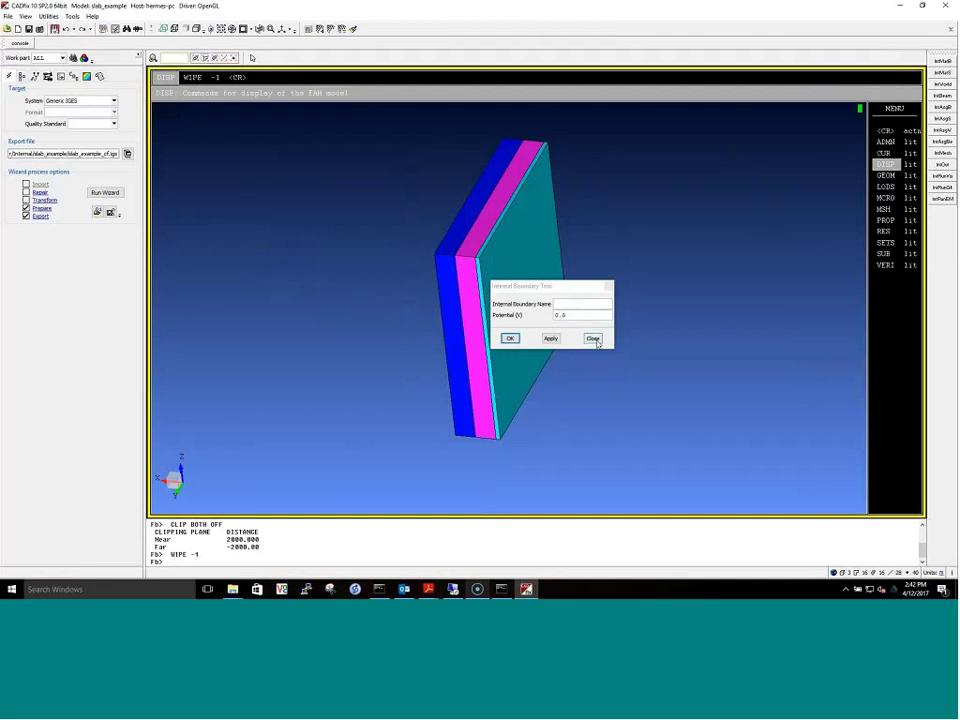
{"action": "left_click", "coordinate": [593, 339]}
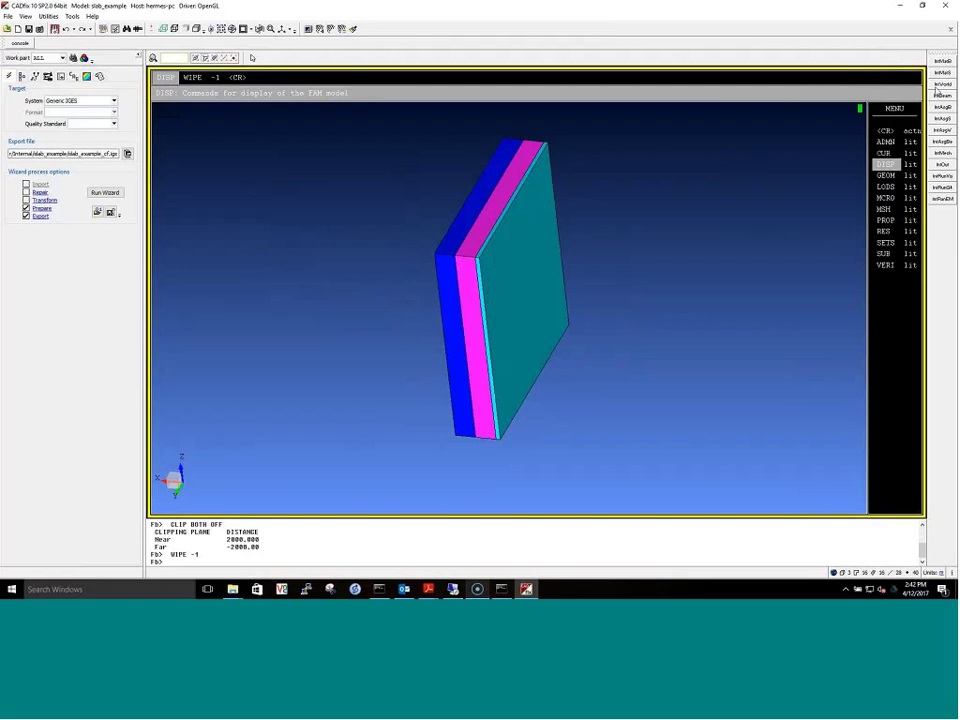
{"action": "left_click", "coordinate": [940, 84]}
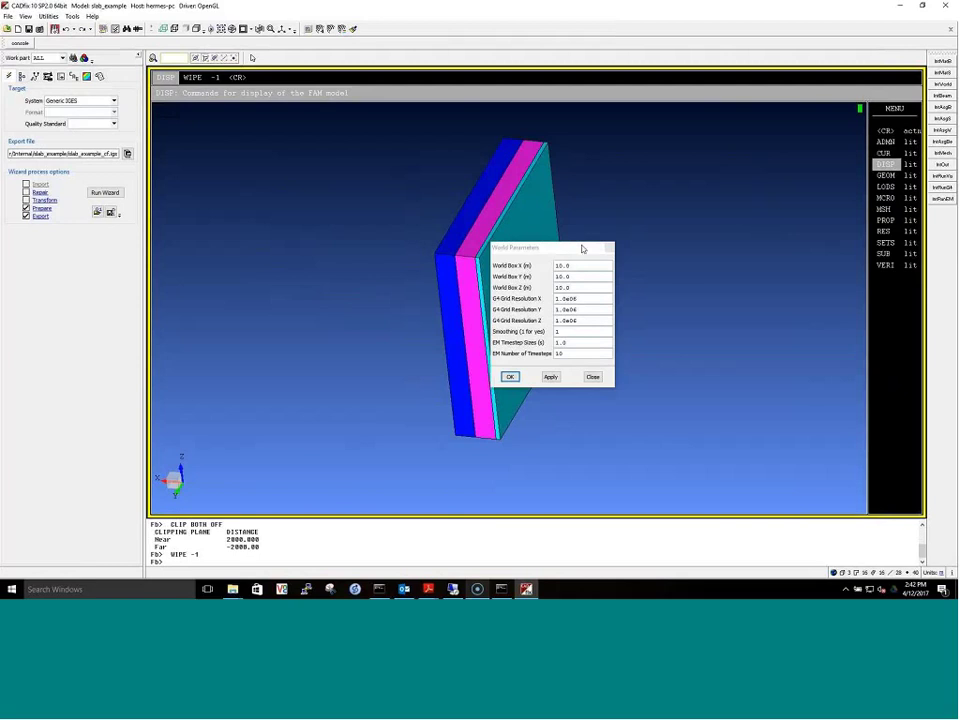
{"action": "double_click", "coordinate": [561, 344]}
{"action": "left_click", "coordinate": [594, 377]}
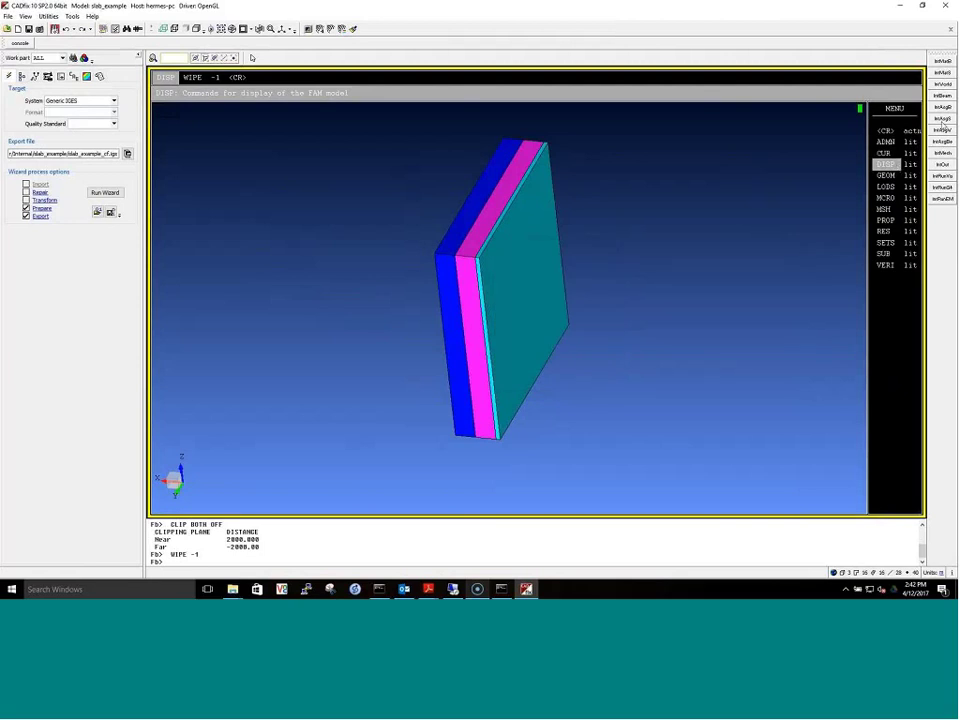
- Review the available beam types without choosing one, and check the model's current beam definition in the Beam Viewer
{"action": "left_click", "coordinate": [943, 97]}
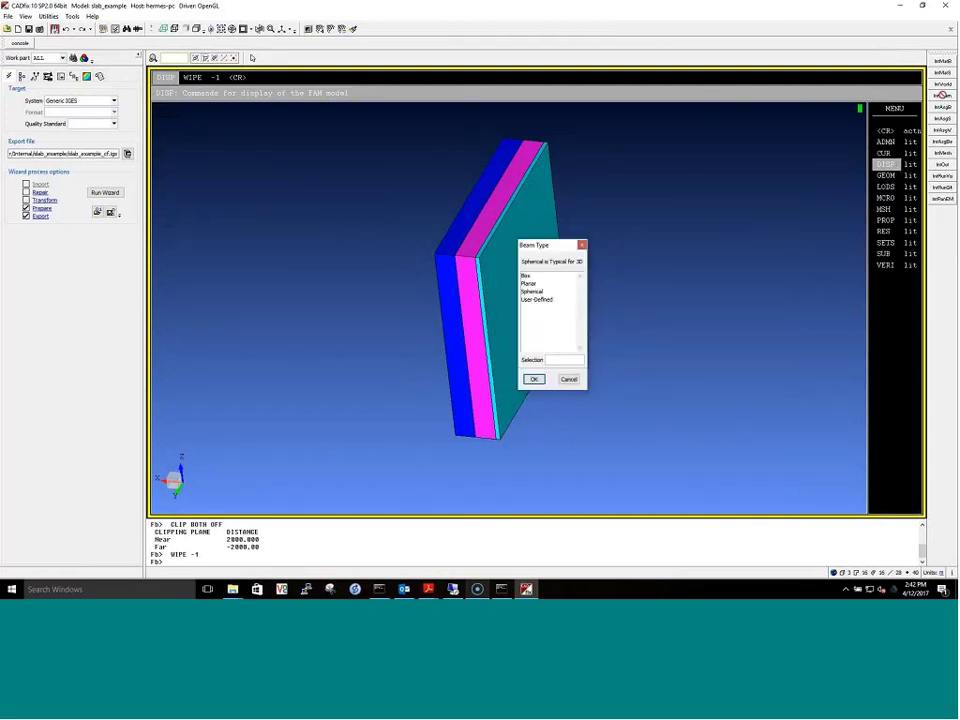
{"action": "left_click_drag", "start_coordinate": [558, 246], "coordinate": [313, 201]}
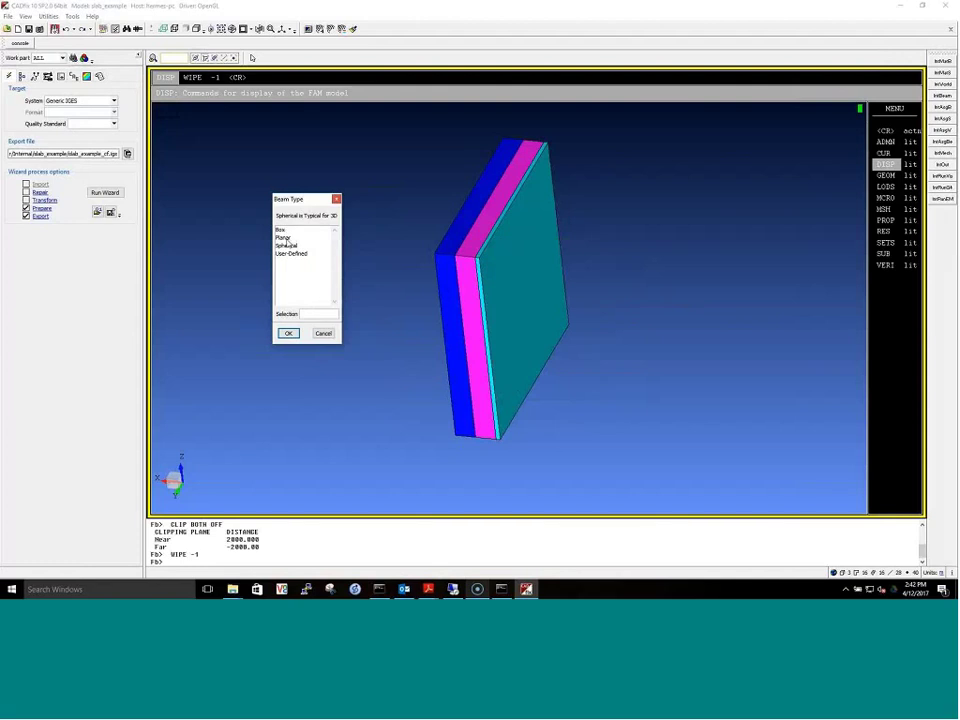
{"action": "left_click", "coordinate": [329, 334]}
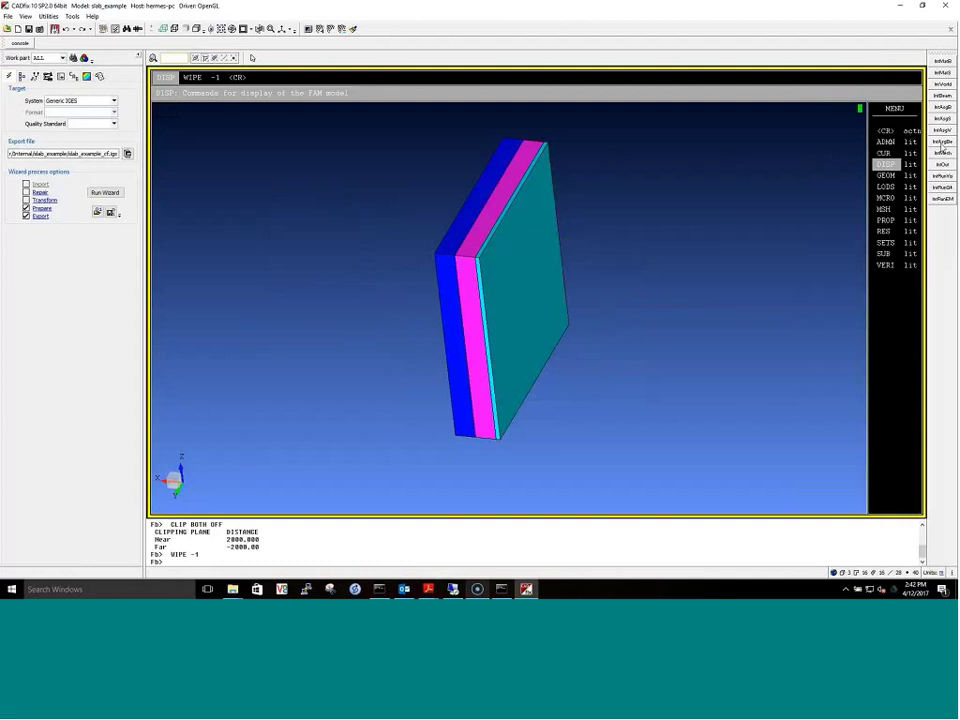
{"action": "left_click_drag", "start_coordinate": [547, 240], "coordinate": [335, 182]}
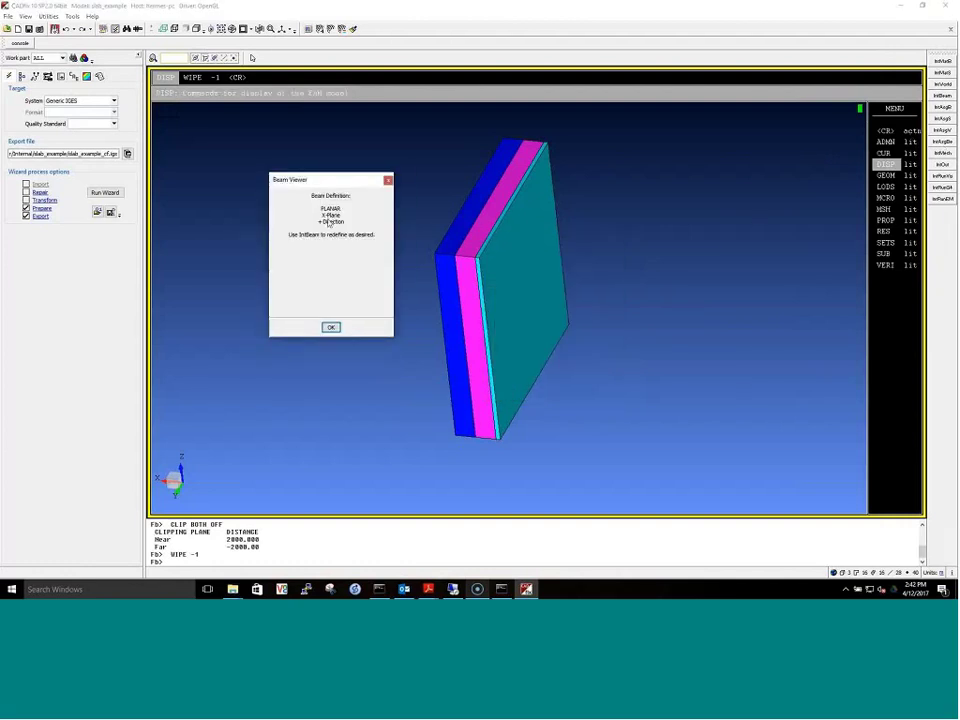
{"action": "left_click", "coordinate": [613, 300]}
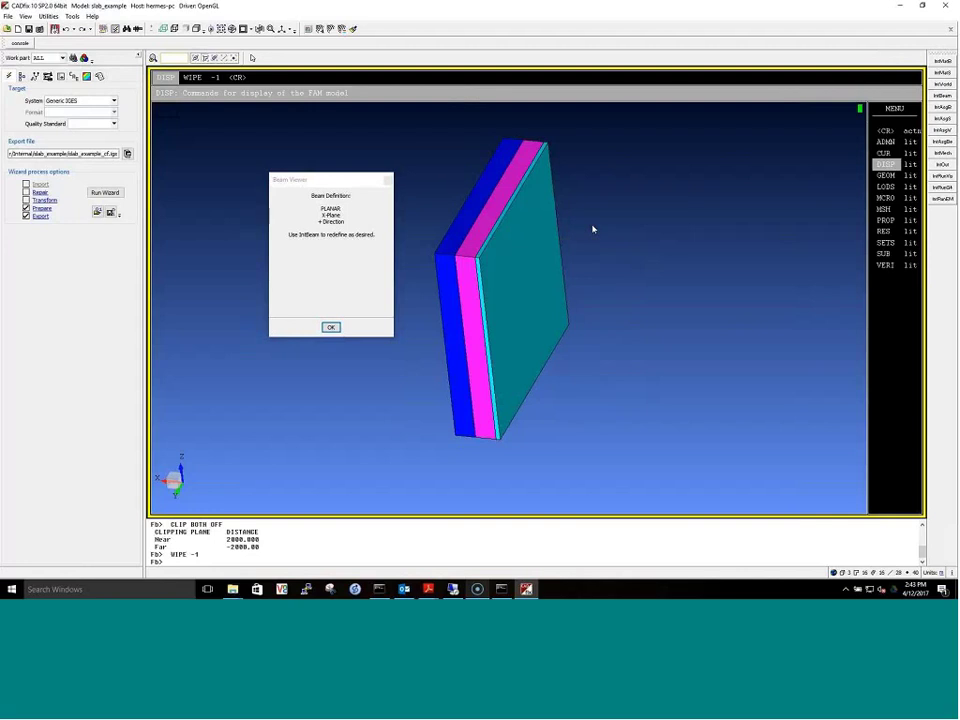
{"action": "left_click", "coordinate": [388, 180]}
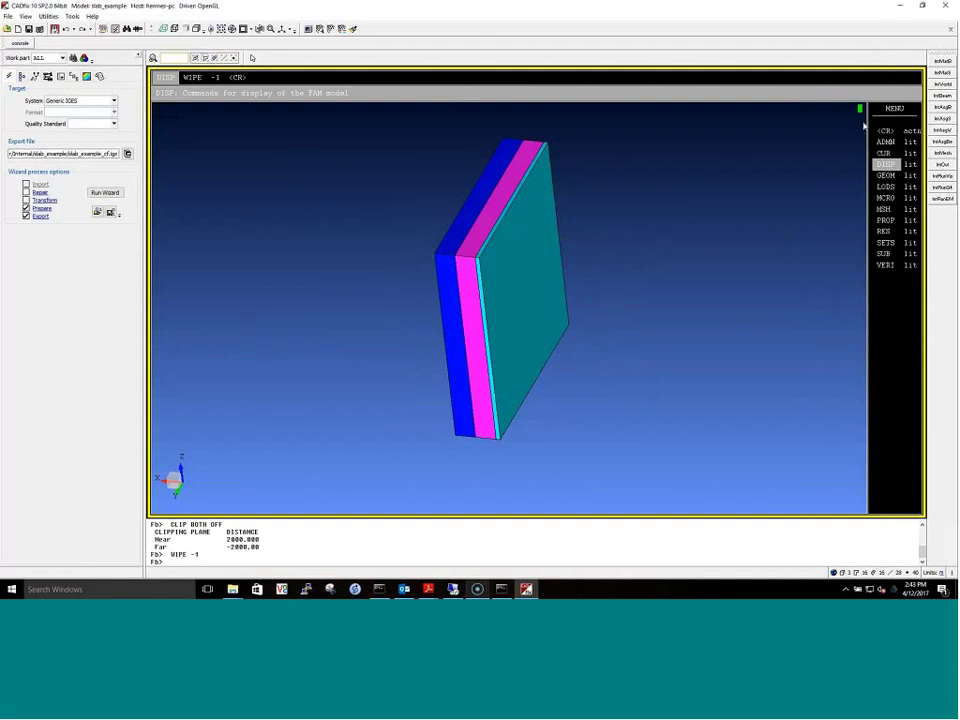
- Inspect the stored properties of MAT1 through the Internal Material Manager's edit option, and close them unchanged
{"action": "left_click", "coordinate": [937, 111]}
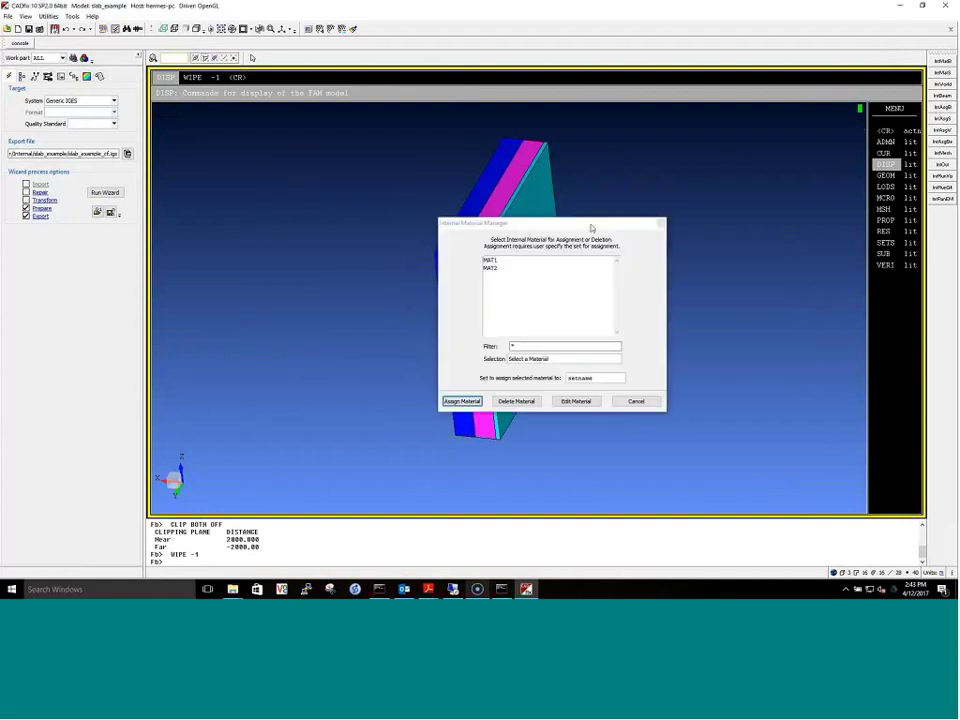
{"action": "left_click_drag", "start_coordinate": [591, 225], "coordinate": [332, 152]}
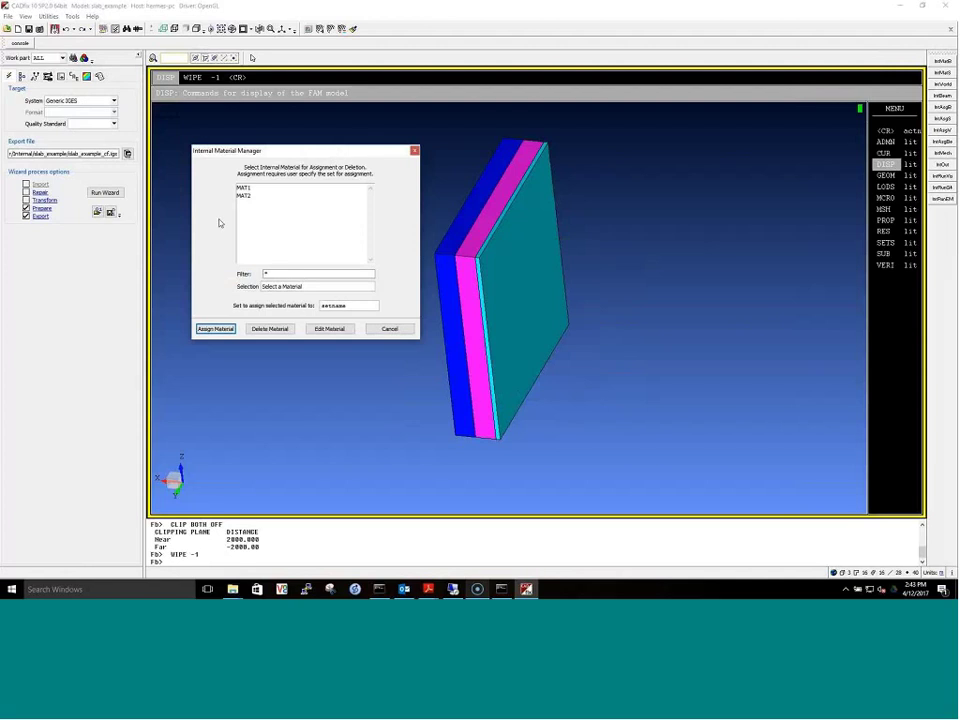
{"action": "left_click", "coordinate": [243, 188]}
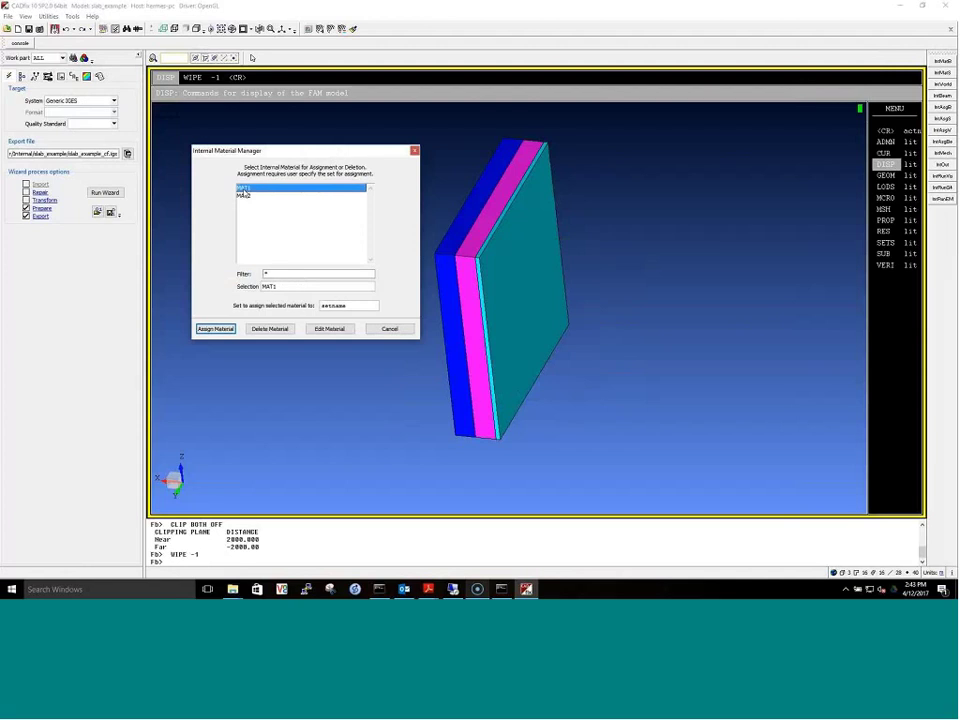
{"action": "left_click", "coordinate": [329, 328]}
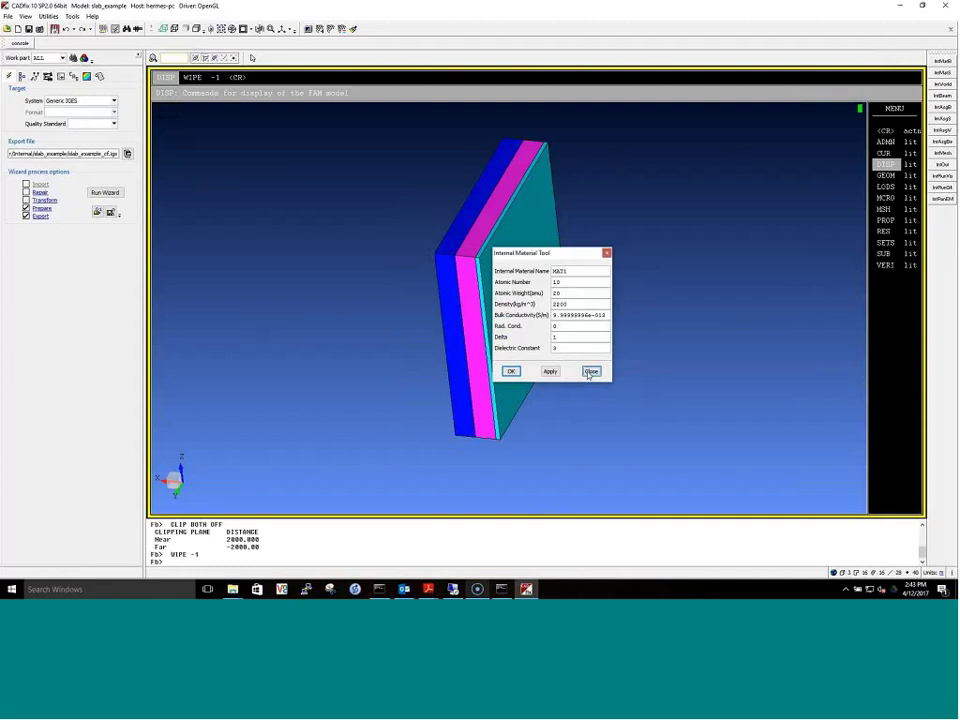
{"action": "left_click", "coordinate": [591, 371]}
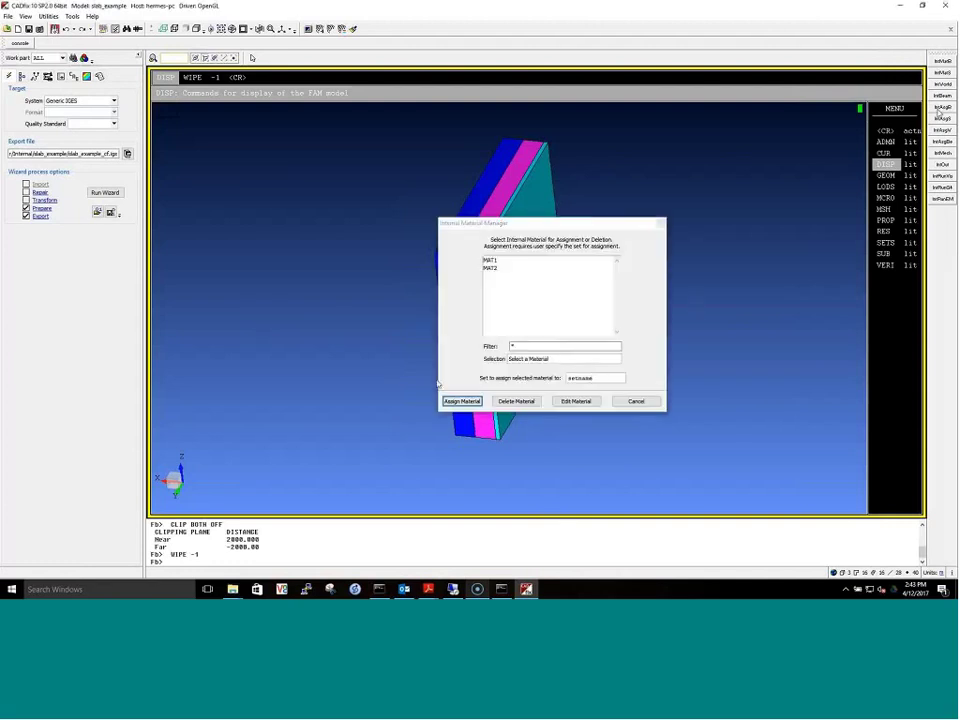
- Assign the internal material MAT1 to the set box1 and leave the Internal Material Manager
{"action": "double_click", "coordinate": [600, 378]}
{"action": "left_click_drag", "start_coordinate": [511, 223], "coordinate": [221, 147]}
{"action": "left_click", "coordinate": [870, 167]}
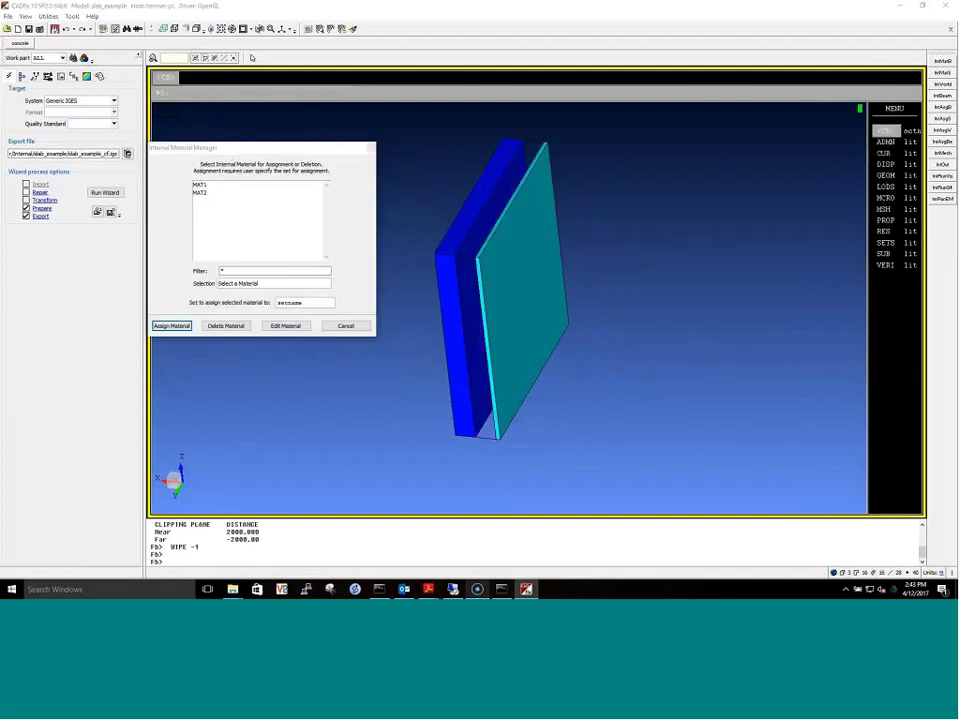
{"action": "left_click", "coordinate": [255, 311]}
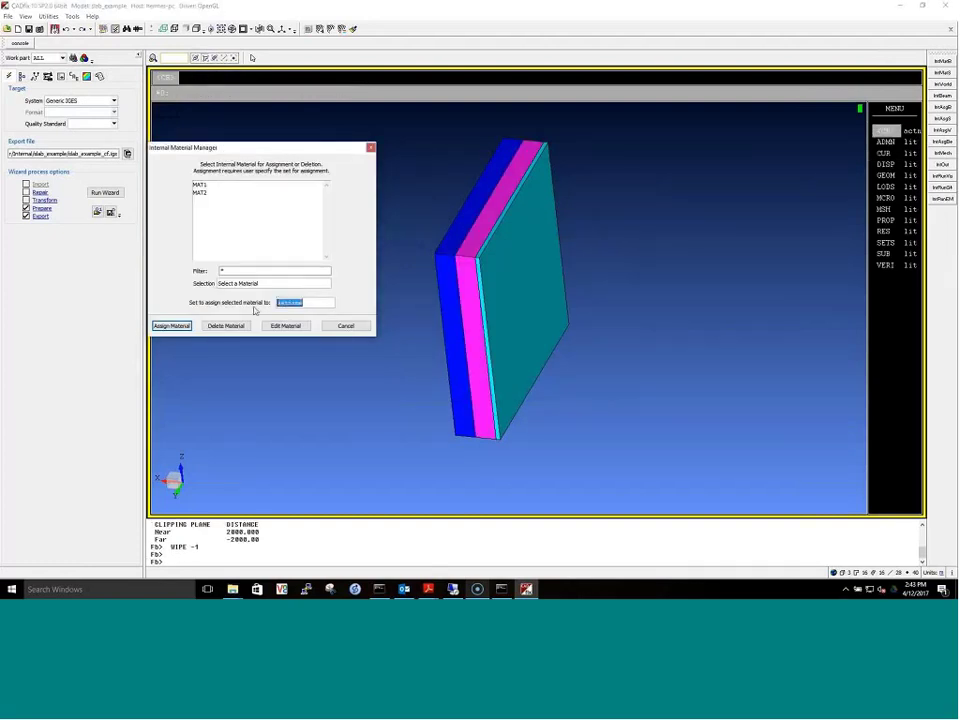
{"action": "type", "text": "box1"}
{"action": "left_click", "coordinate": [200, 185]}
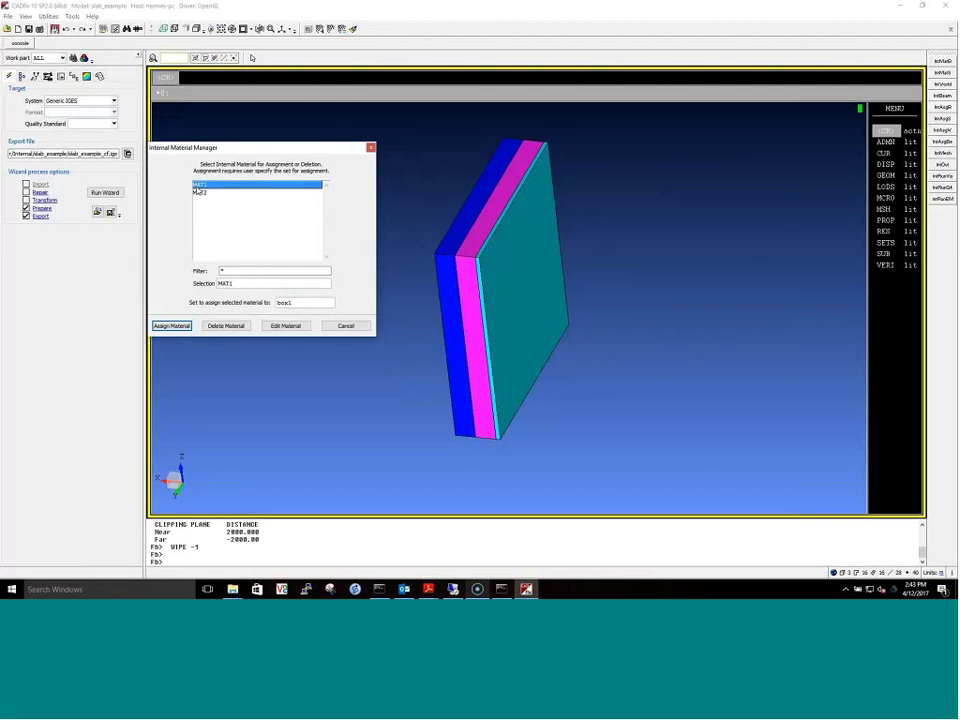
{"action": "left_click", "coordinate": [173, 327]}
{"action": "left_click", "coordinate": [347, 326]}
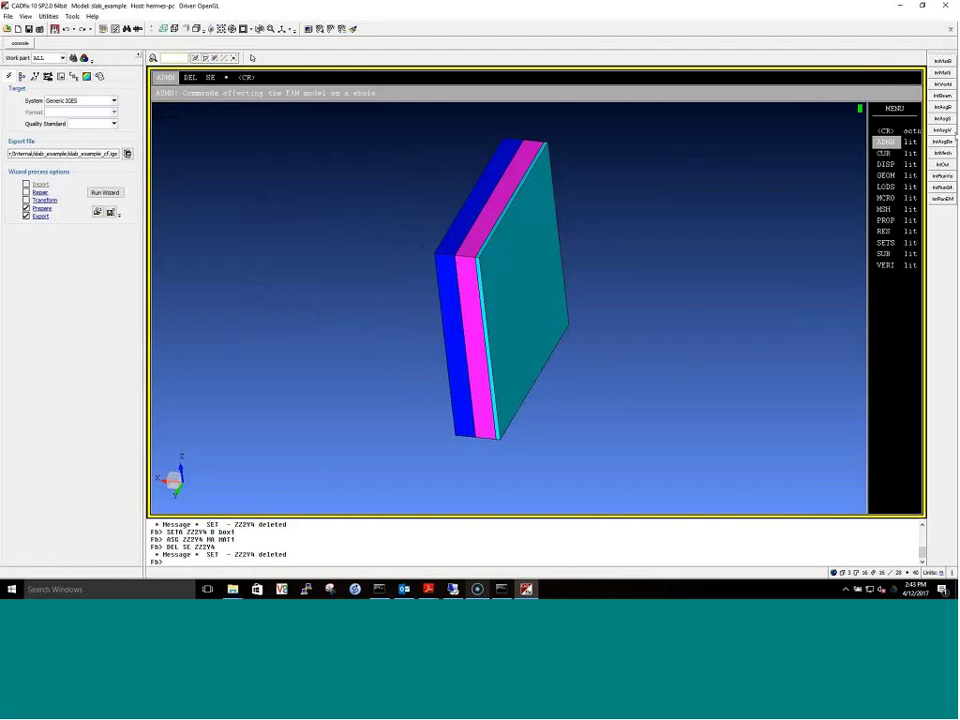
- View the parameters of the existing world WPAR3Z from the World Manager and close them unchanged
{"action": "left_click", "coordinate": [885, 164]}
{"action": "left_click", "coordinate": [530, 263]}
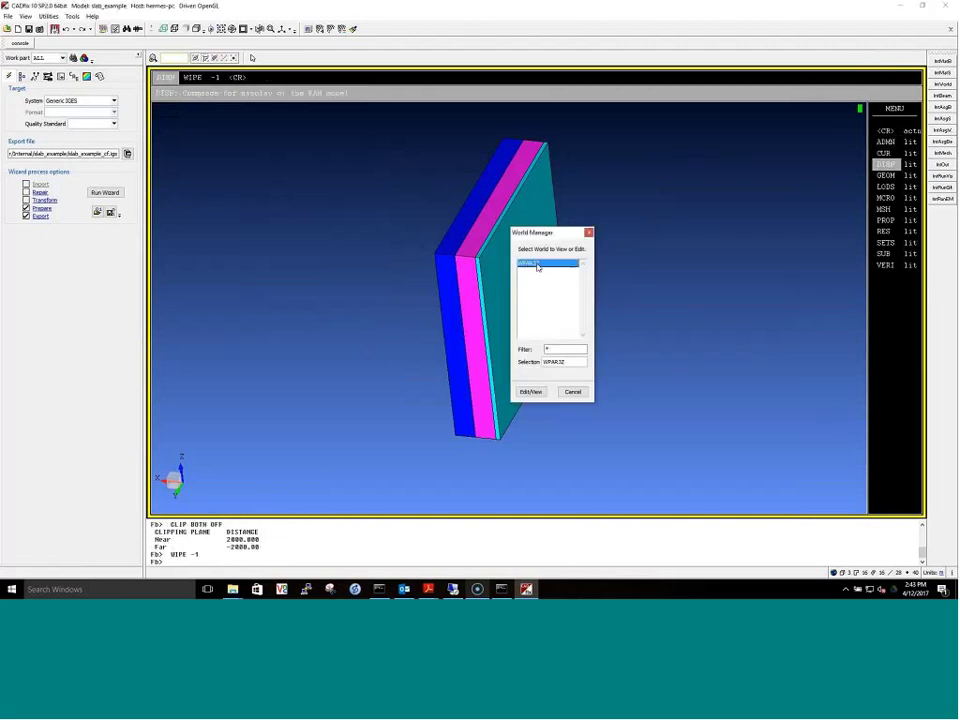
{"action": "left_click", "coordinate": [531, 392]}
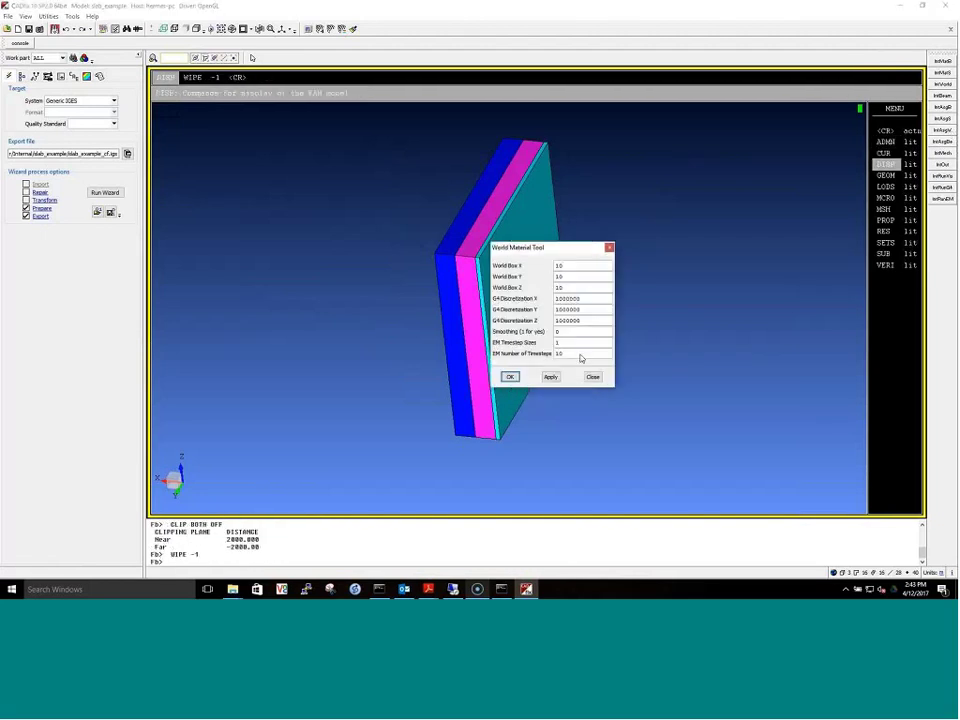
{"action": "left_click", "coordinate": [609, 247]}
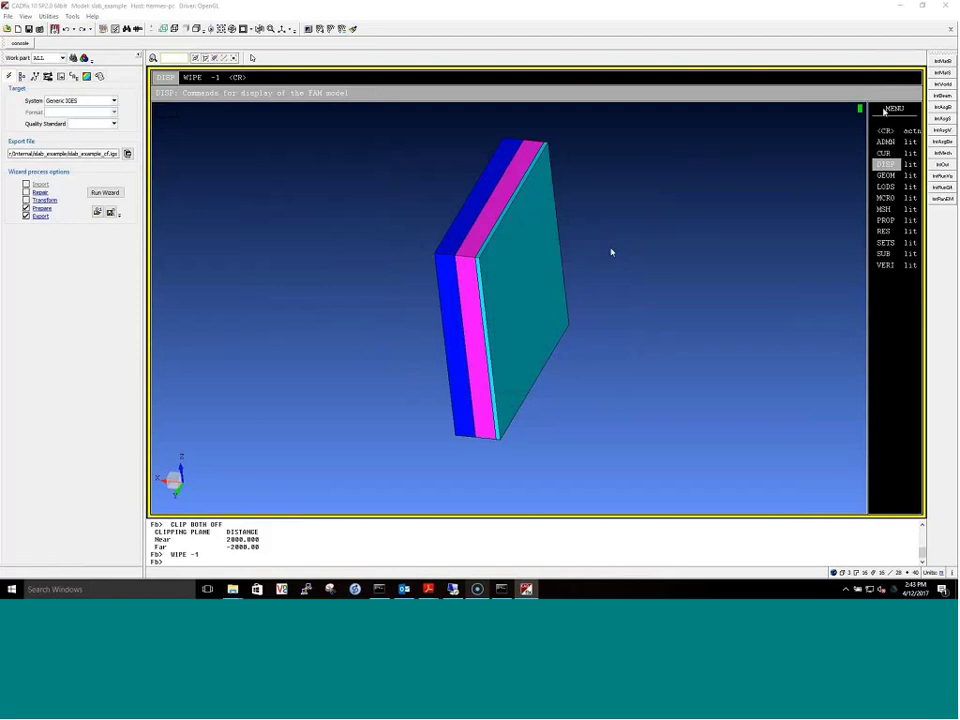
- Review the set and mesh size division settings in the EMA3D-Int Mesh Tool without meshing
{"action": "left_click", "coordinate": [944, 153]}
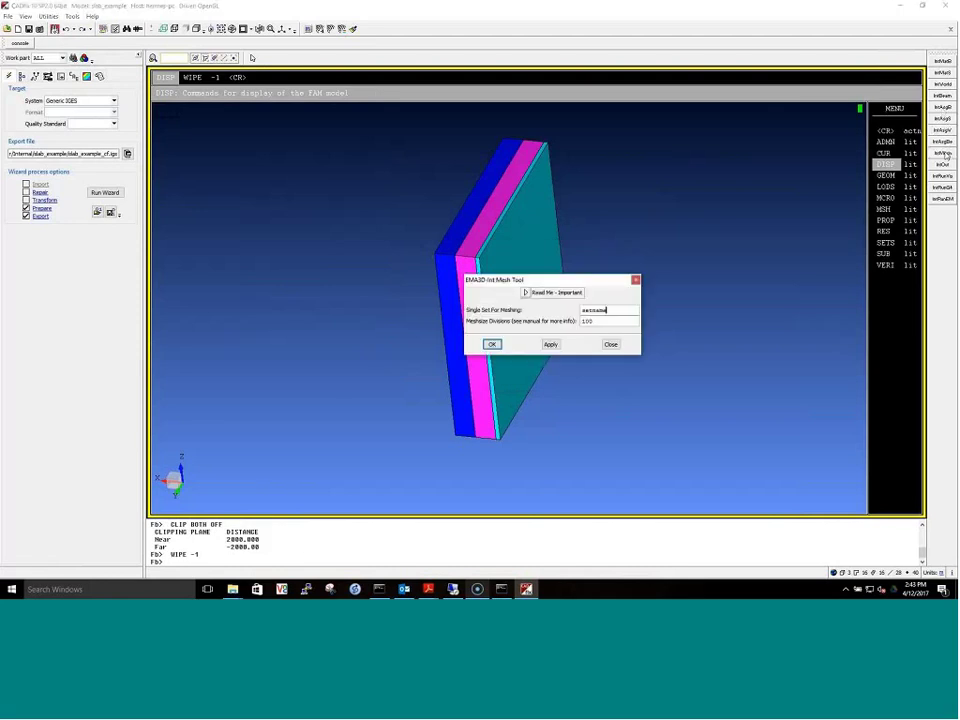
{"action": "left_click_drag", "start_coordinate": [604, 279], "coordinate": [340, 177]}
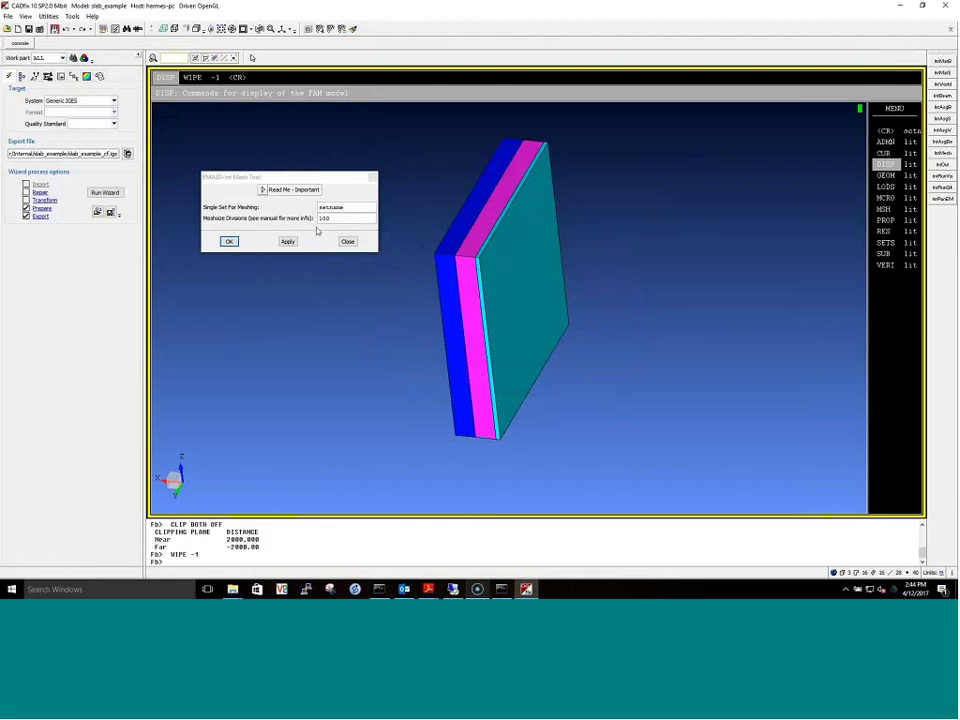
{"action": "left_click", "coordinate": [347, 241]}
- Examine the Mesh Manager's element, style, sizing, quality and display settings, and close it without meshing
{"action": "left_click", "coordinate": [74, 76]}
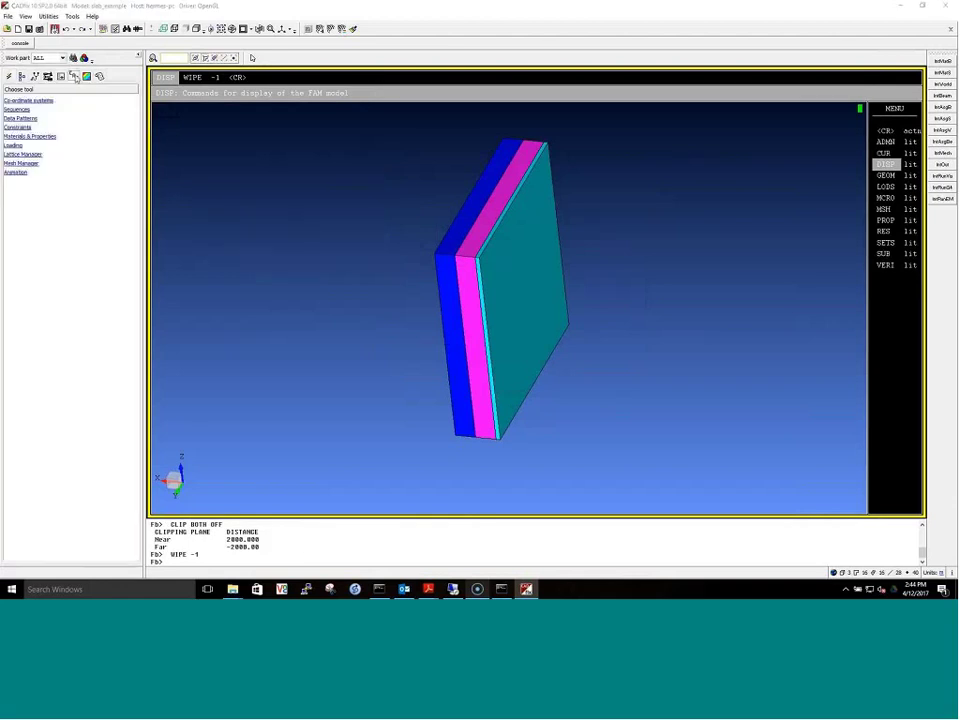
{"action": "left_click", "coordinate": [28, 165]}
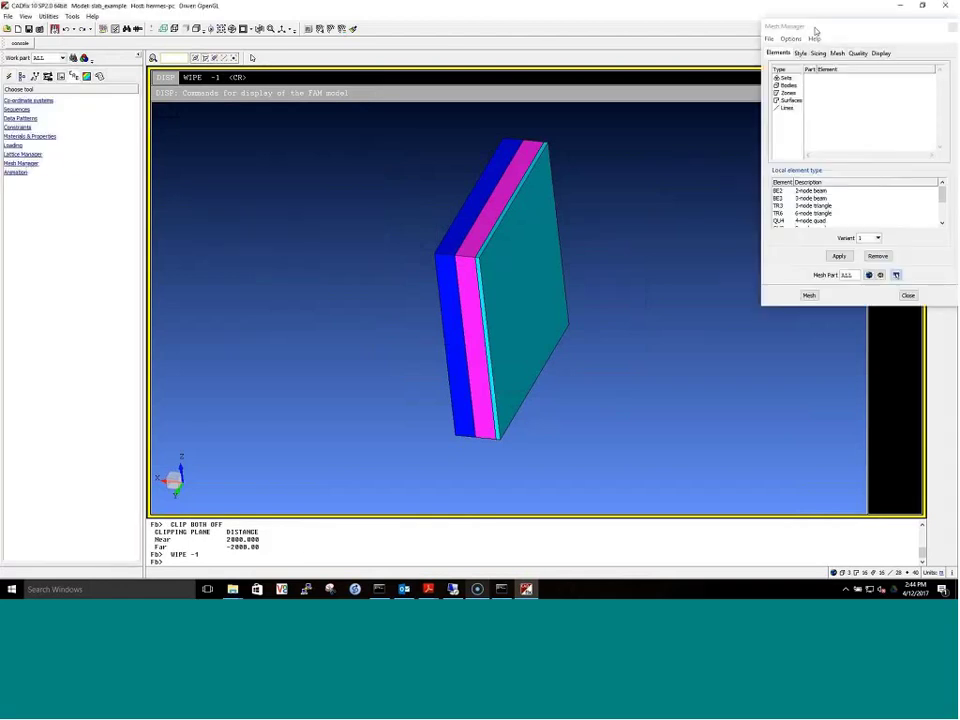
{"action": "left_click_drag", "start_coordinate": [815, 28], "coordinate": [113, 126]}
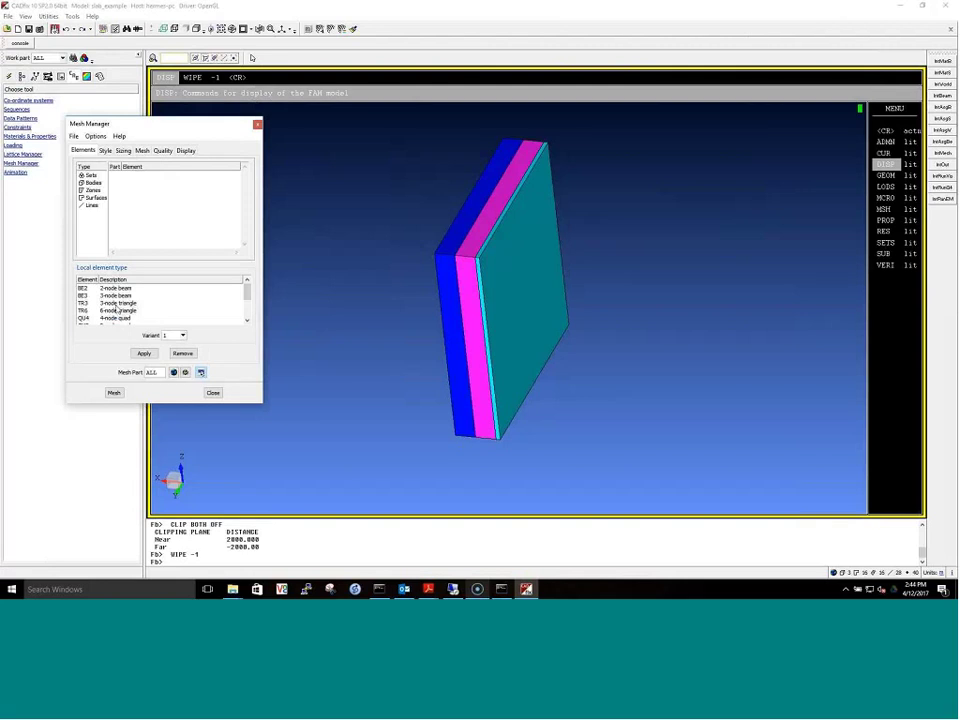
{"action": "left_click", "coordinate": [112, 150]}
{"action": "left_click", "coordinate": [123, 150]}
{"action": "left_click", "coordinate": [163, 150]}
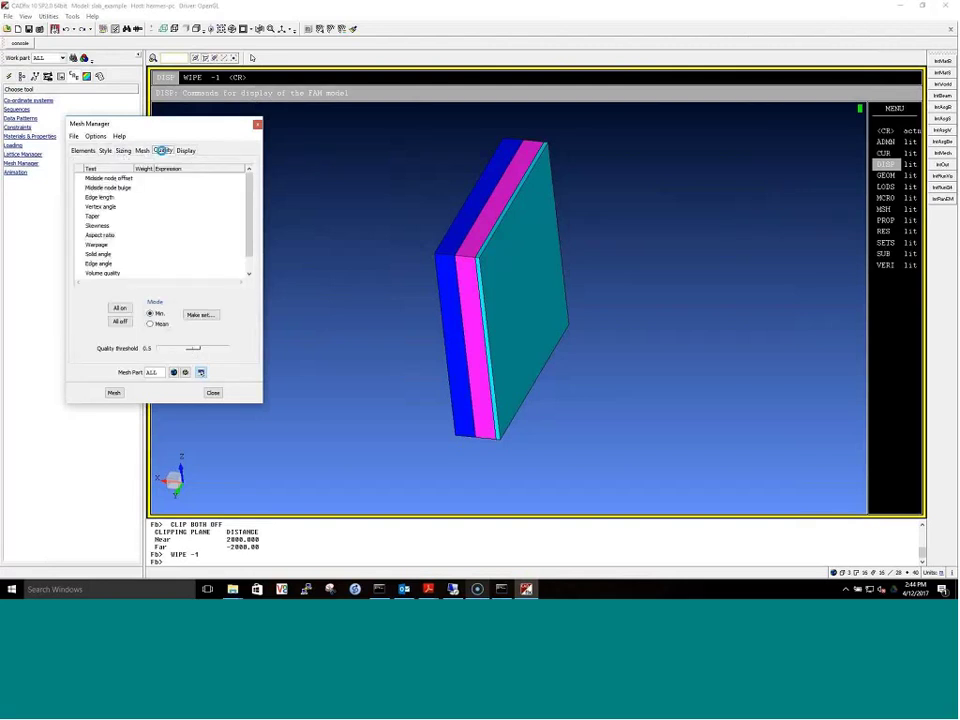
{"action": "left_click", "coordinate": [186, 150]}
{"action": "left_click", "coordinate": [78, 151]}
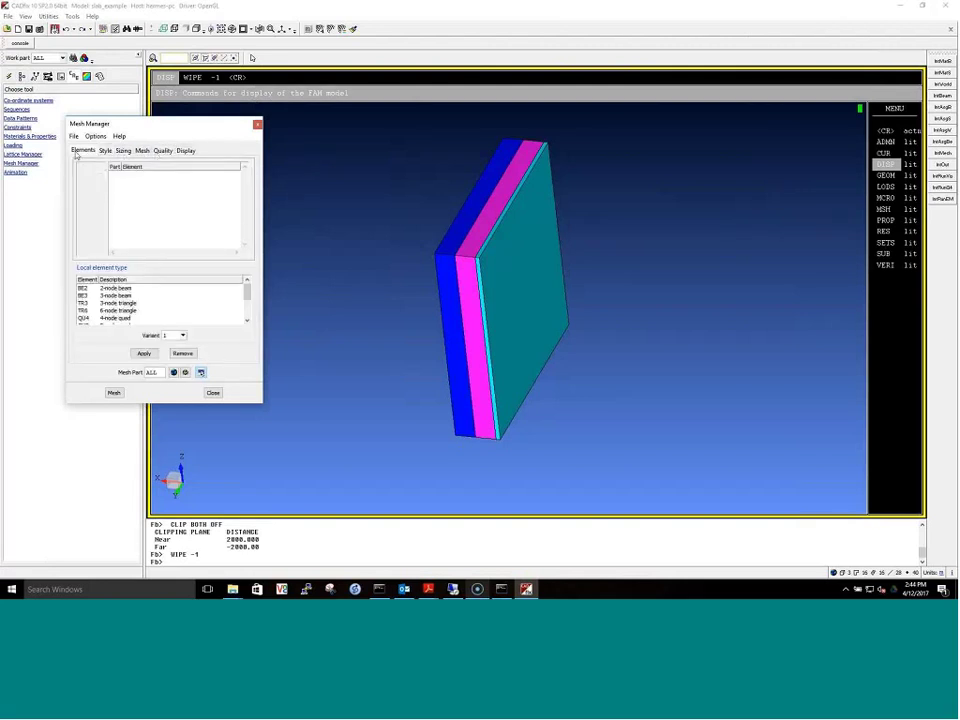
{"action": "left_click", "coordinate": [257, 124]}
{"action": "middle_click_drag", "start_coordinate": [549, 234], "coordinate": [572, 261]}
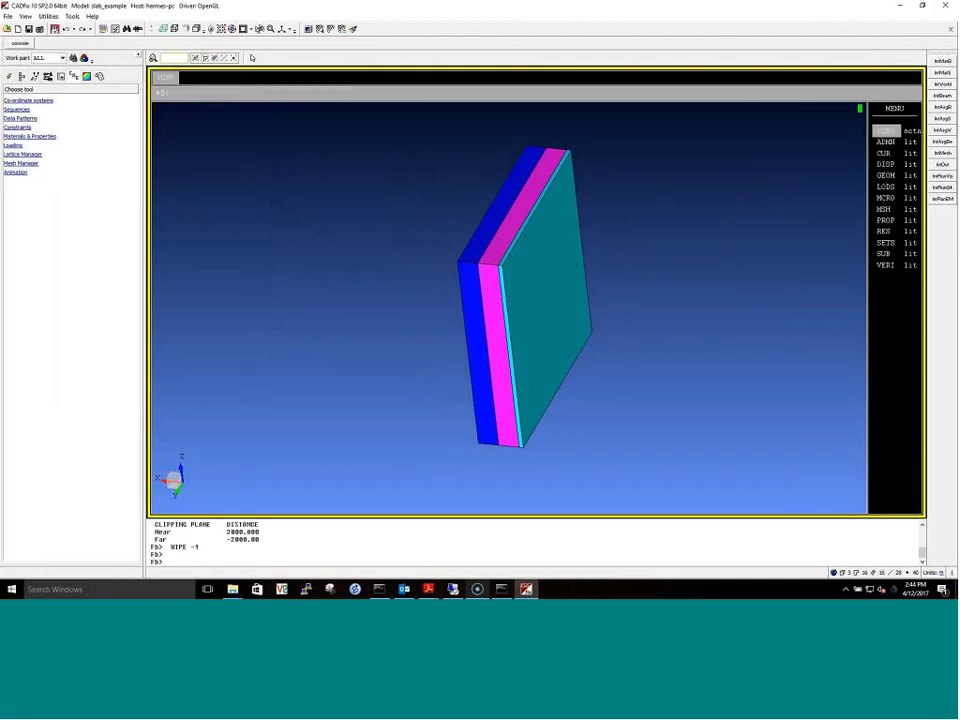
- Process the slab geometry with the Internal Charging Geometry Tool, using master mesh set boxed and verbosity 0
{"action": "middle_click_drag", "start_coordinate": [570, 240], "coordinate": [602, 279]}
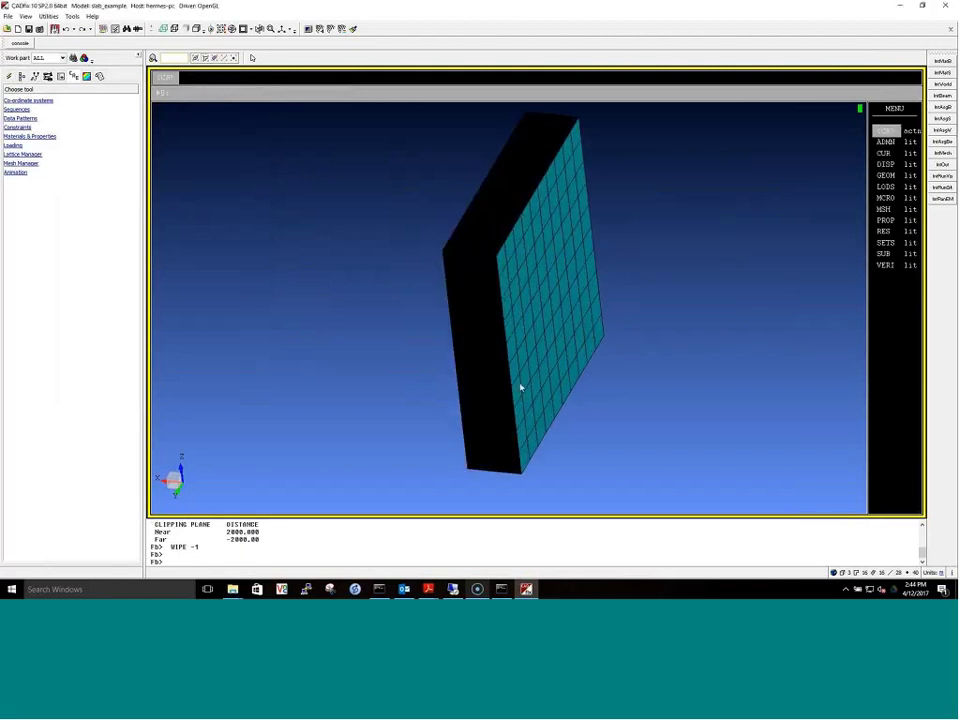
{"action": "middle_click_drag", "start_coordinate": [520, 387], "coordinate": [424, 289]}
{"action": "scroll", "coordinate": [537, 328], "scroll_direction": "up", "scroll_amount": 3}
{"action": "middle_click_drag", "start_coordinate": [386, 336], "coordinate": [654, 309]}
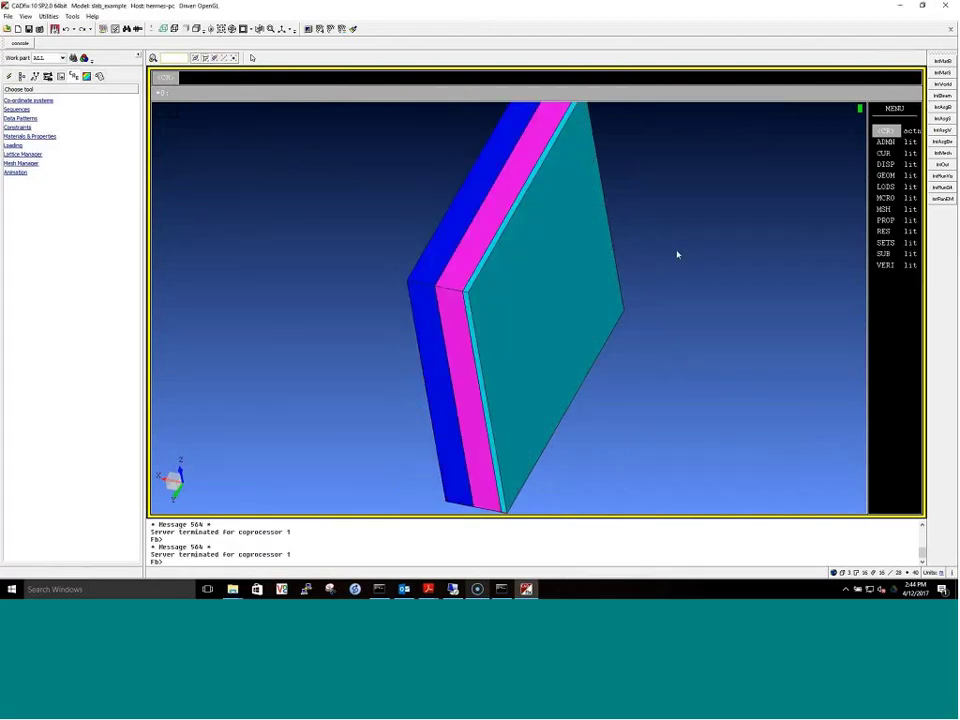
{"action": "left_click", "coordinate": [936, 170]}
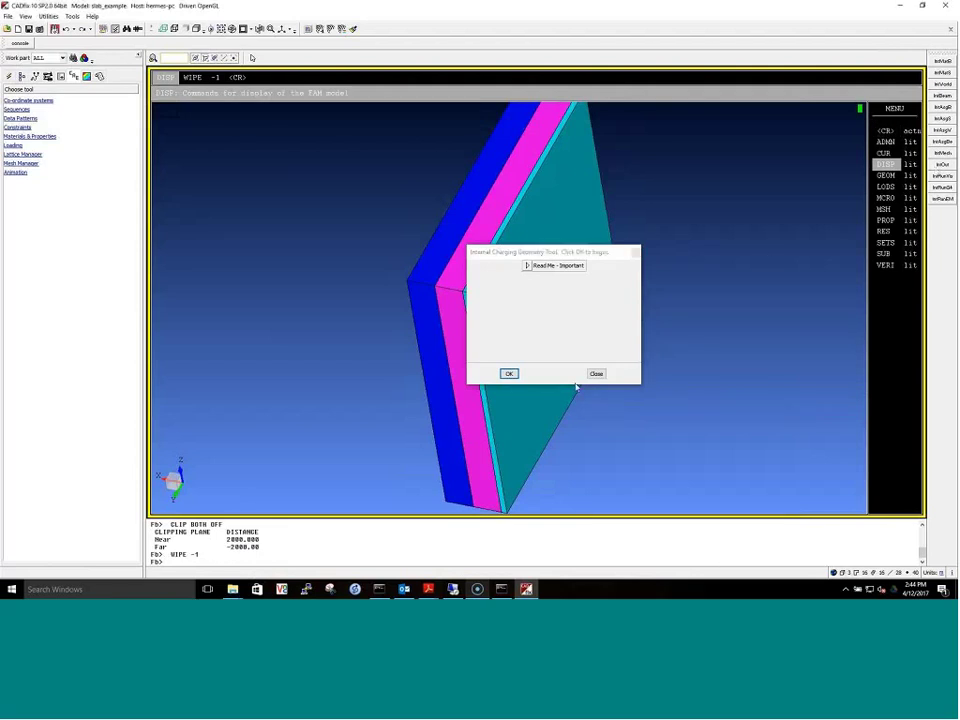
{"action": "left_click", "coordinate": [509, 373]}
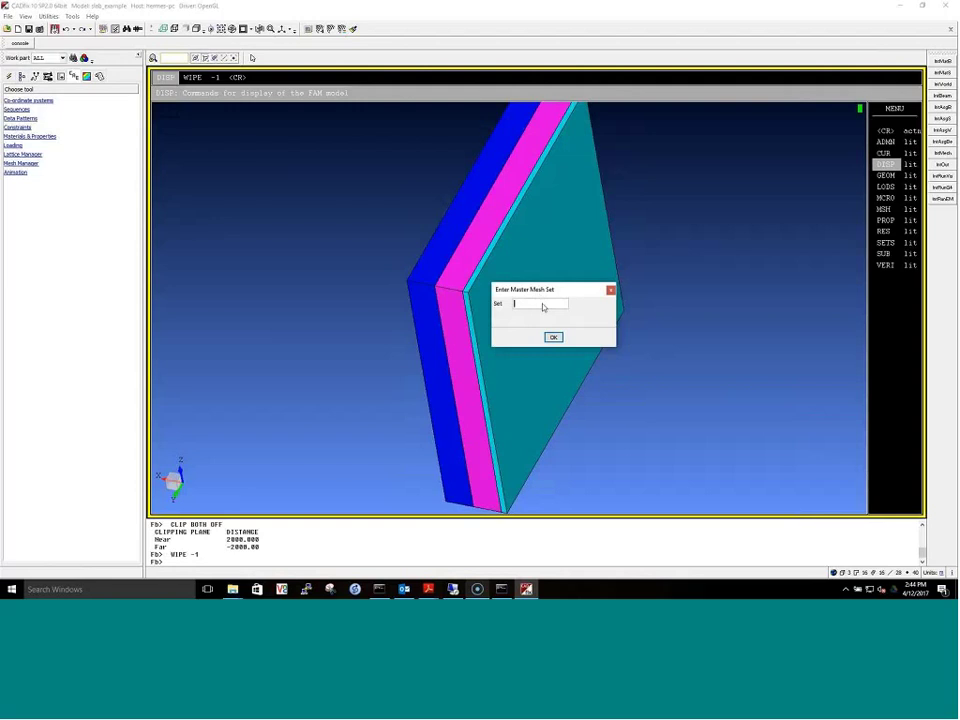
{"action": "type", "text": "boxed"}
{"action": "left_click", "coordinate": [553, 338]}
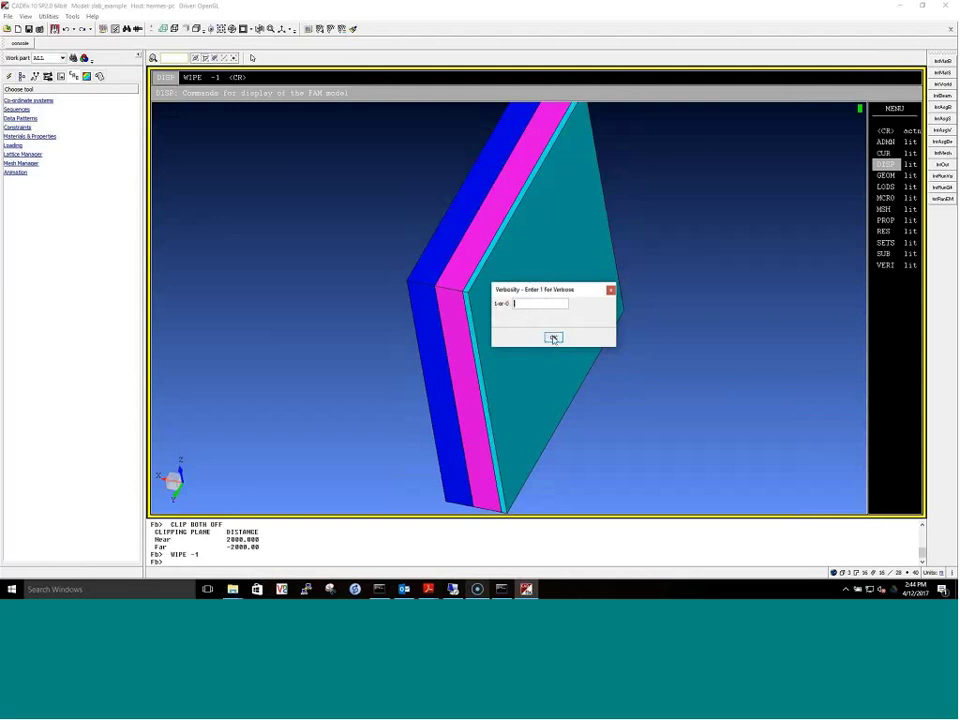
{"action": "type", "text": "0"}
{"action": "left_click", "coordinate": [553, 338]}
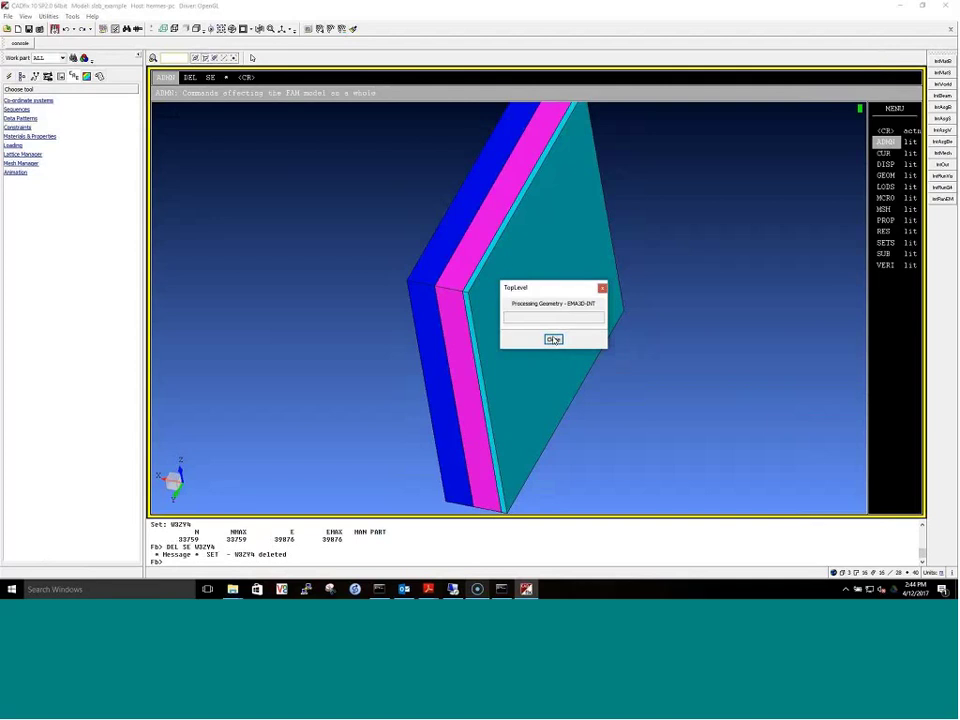
{"action": "left_click", "coordinate": [553, 340]}
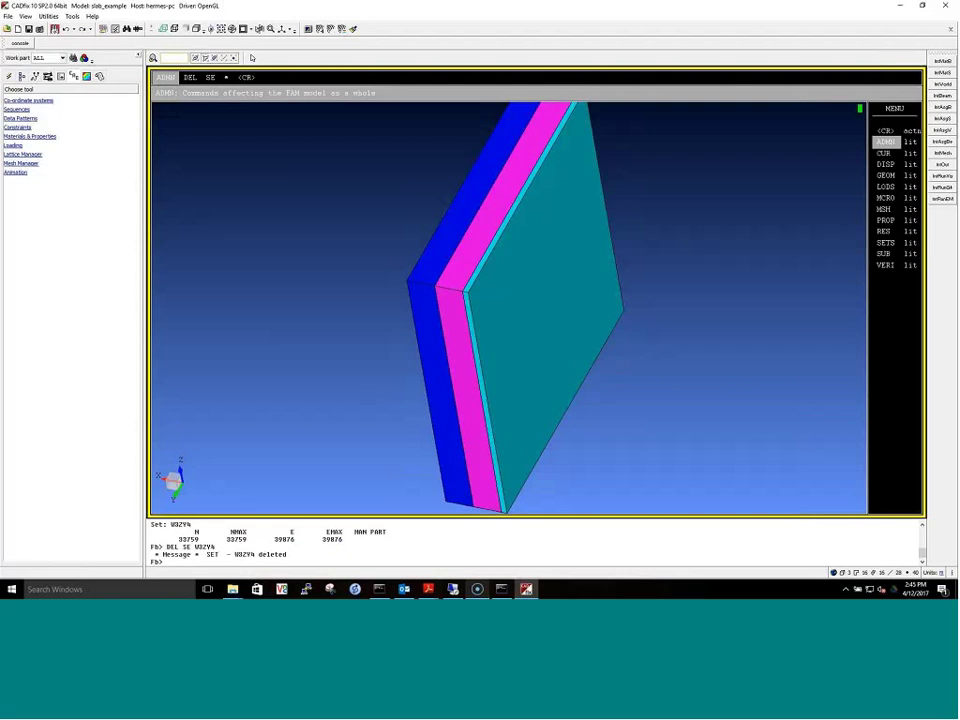
- Switch to the slab_example folder, read through SUMMARY_MESSAGES.txt in Notepad++, and close it
{"action": "key", "text": "alt+Tab"}
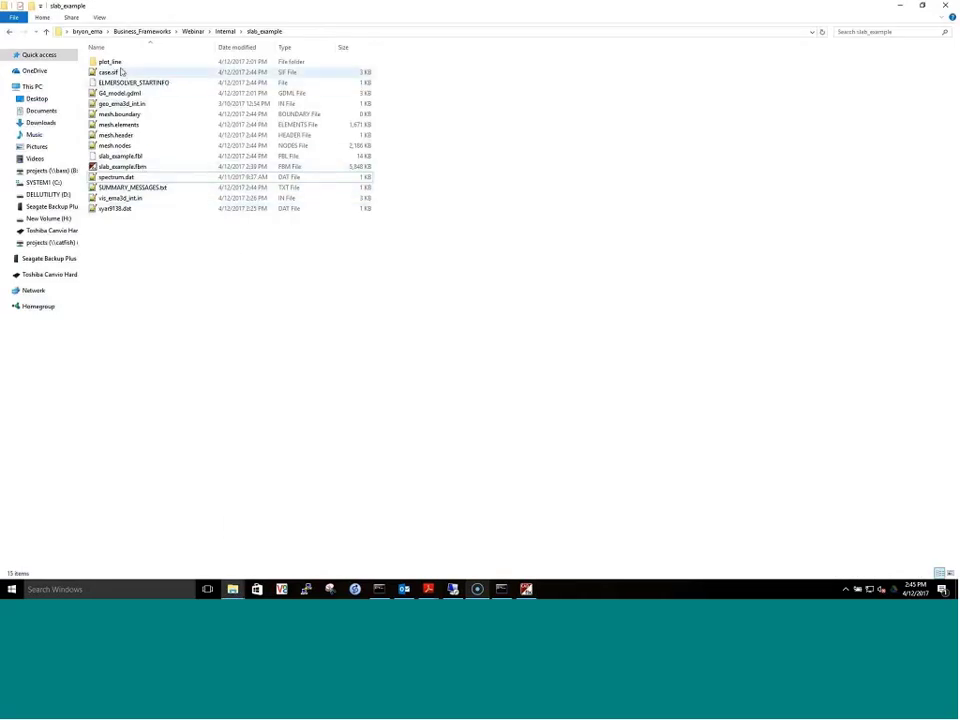
{"action": "left_click", "coordinate": [133, 189]}
{"action": "double_click", "coordinate": [133, 189]}
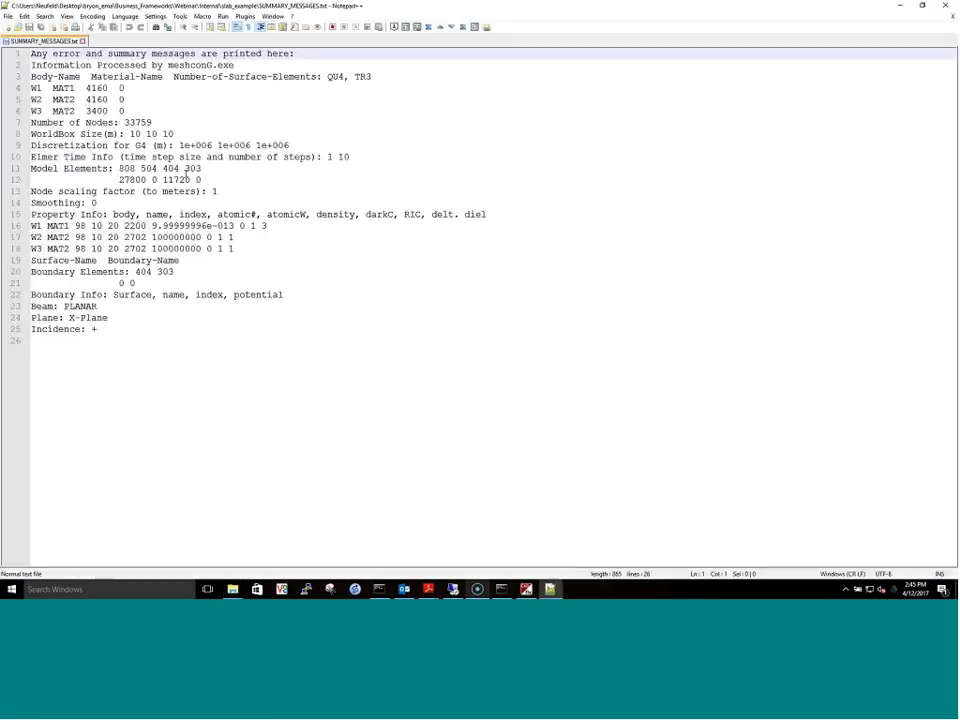
{"action": "left_click_drag", "start_coordinate": [182, 326], "coordinate": [31, 53]}
{"action": "left_click", "coordinate": [170, 362]}
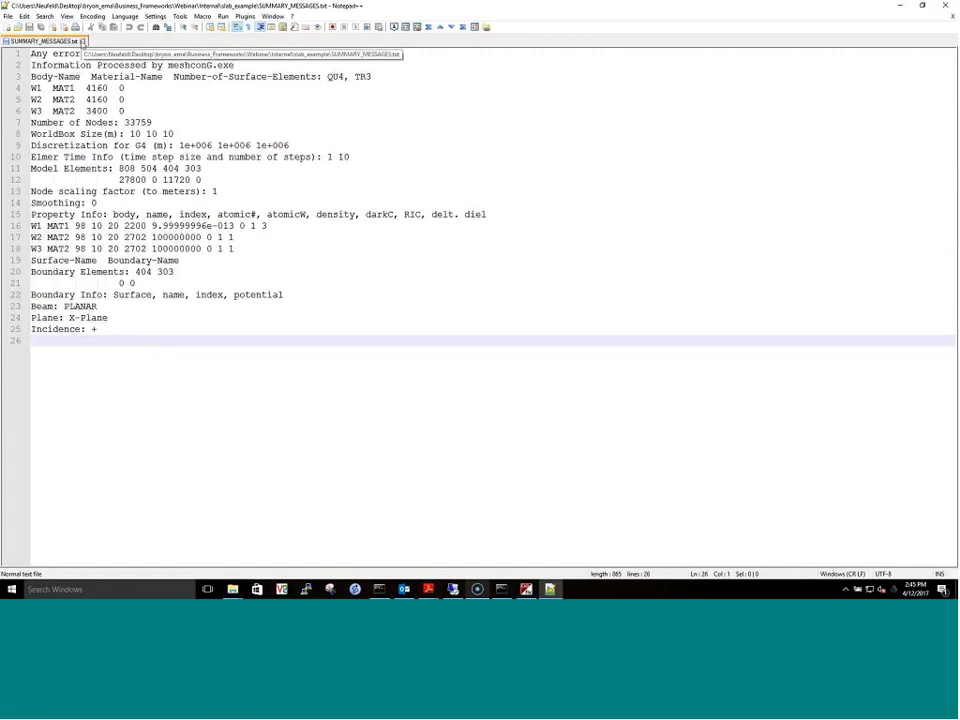
{"action": "left_click", "coordinate": [83, 41]}
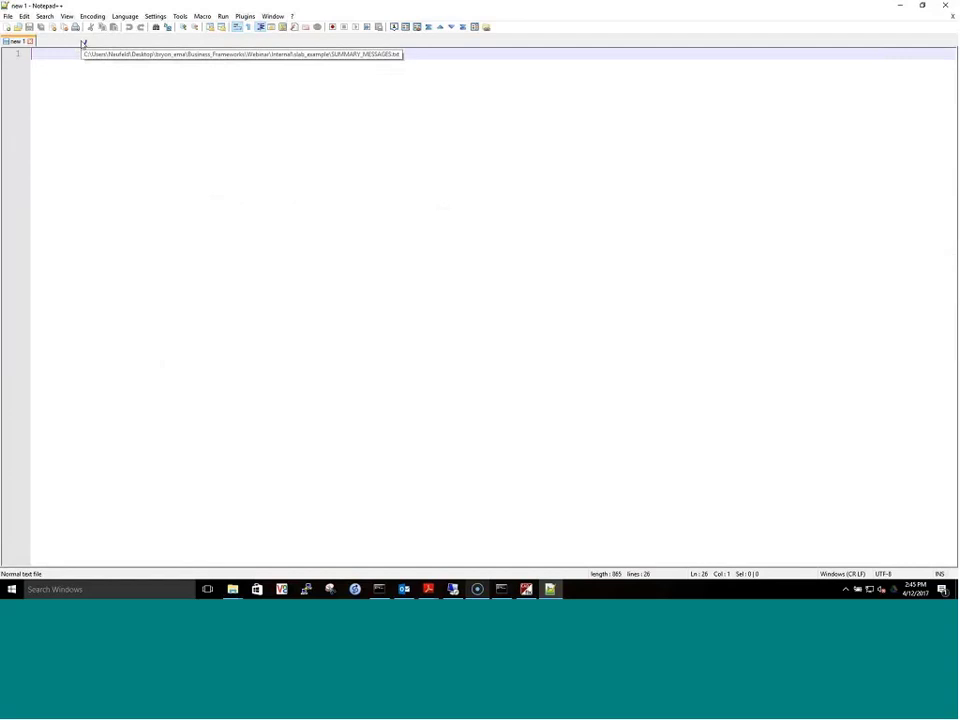
{"action": "left_click", "coordinate": [945, 5]}
{"action": "left_click", "coordinate": [397, 303]}
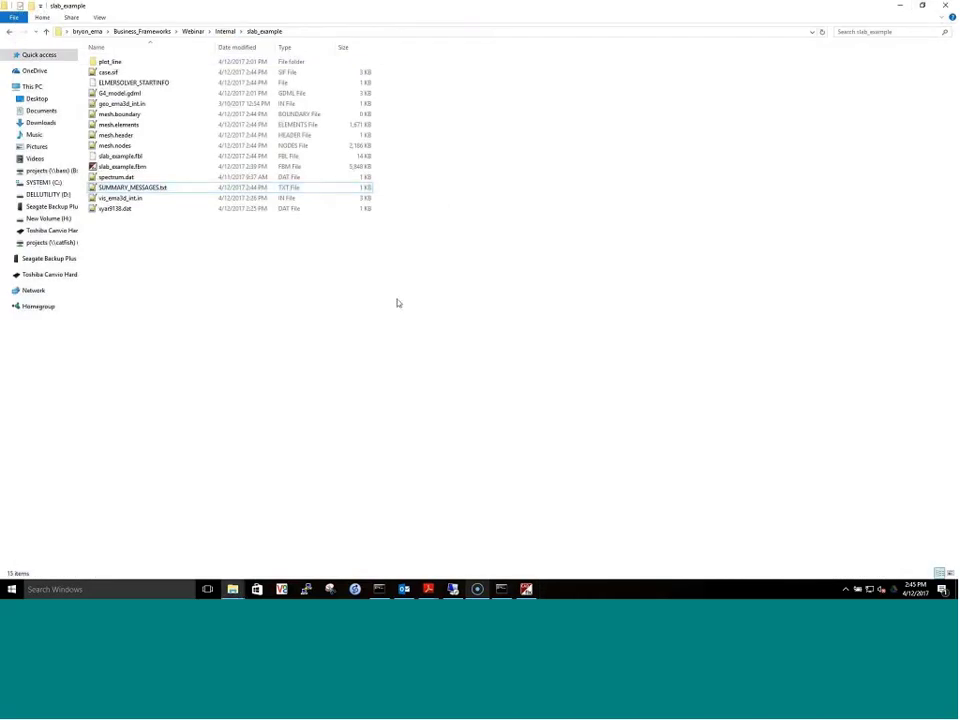
- Return to CADfix and run the Internal Charging VIS Tool on the slab model
{"action": "key", "text": "alt+Tab"}
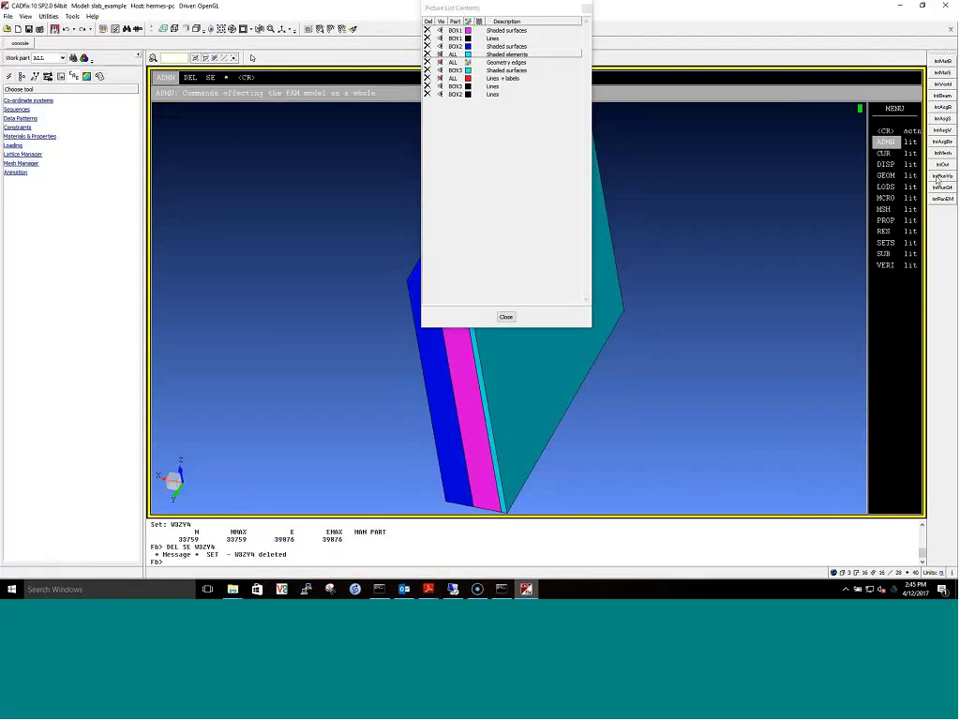
{"action": "left_click", "coordinate": [940, 178]}
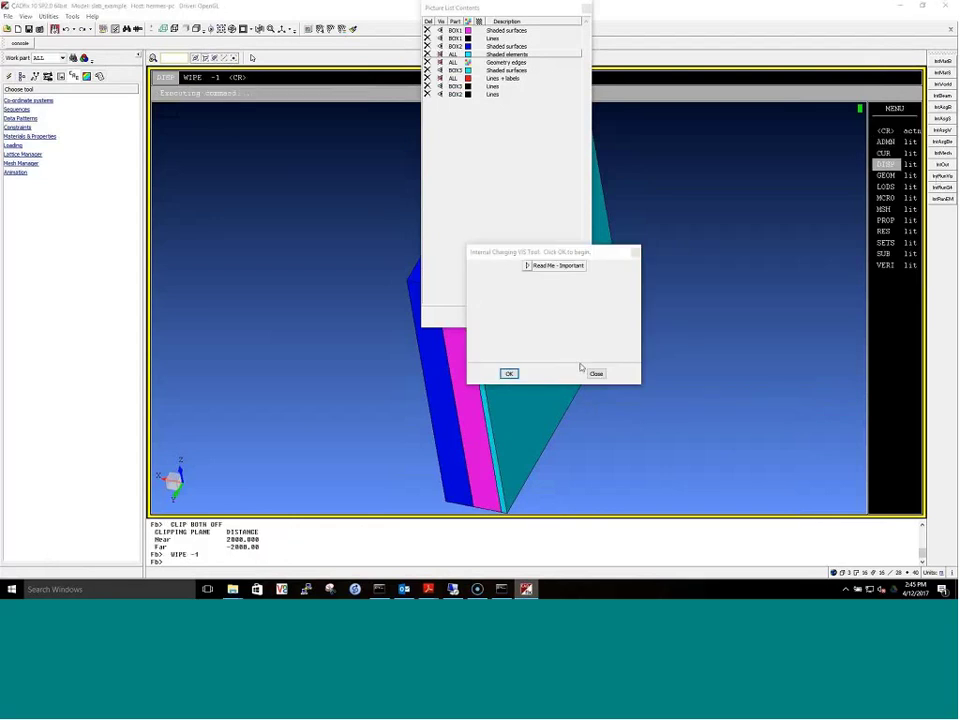
{"action": "left_click", "coordinate": [509, 374]}
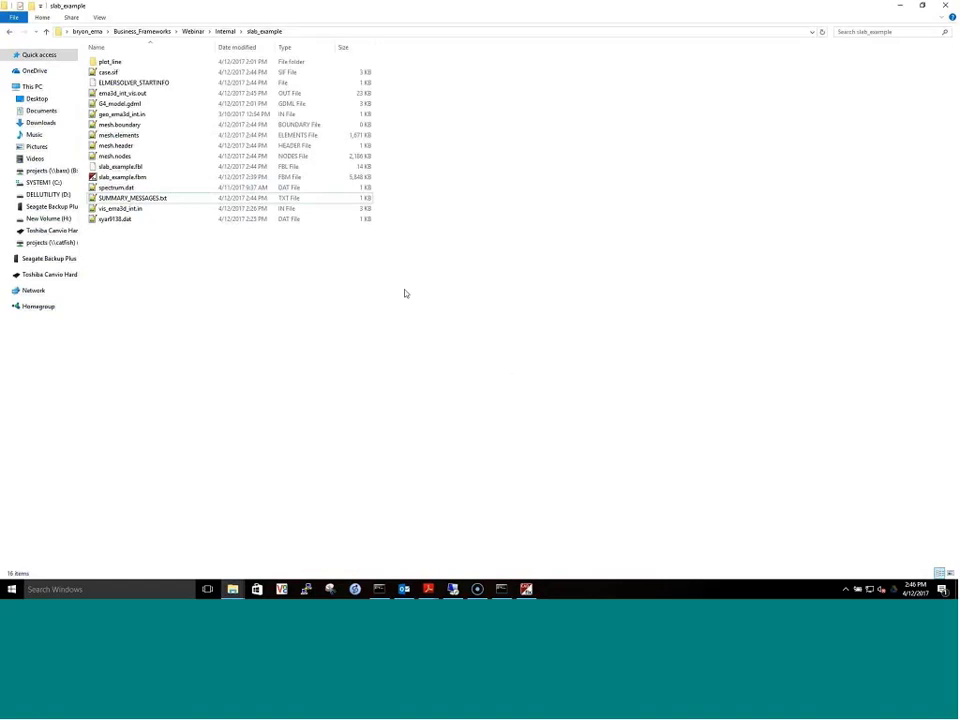
- Restore the CADfix window to a smaller size beside the slab_example file list and bring it in front of the Picture List Contents
{"action": "key", "text": "alt+Tab"}
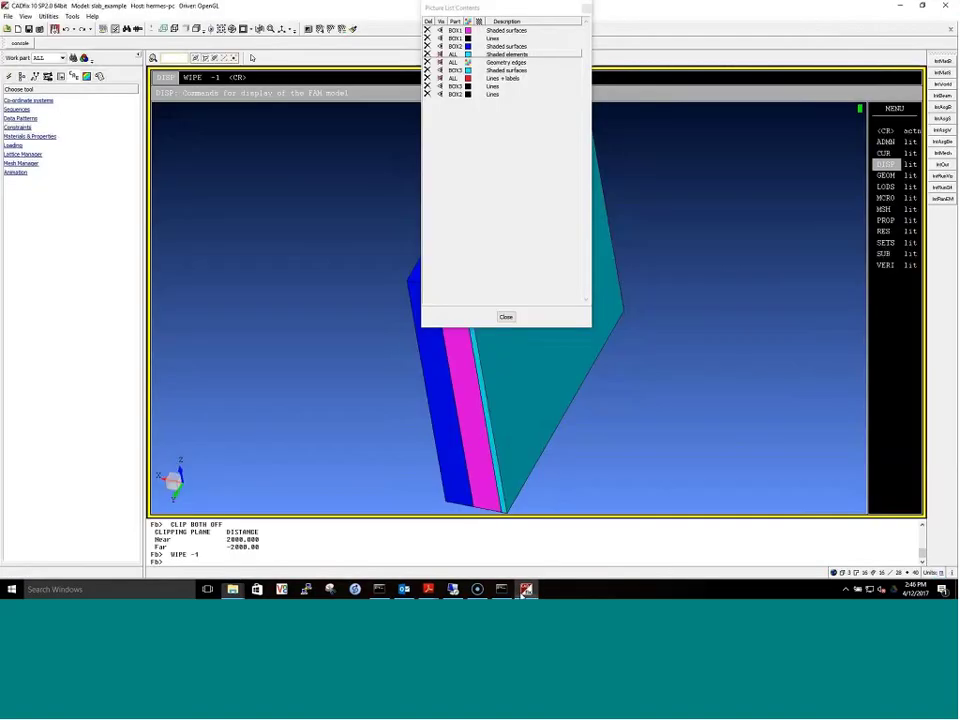
{"action": "double_click", "coordinate": [690, 6]}
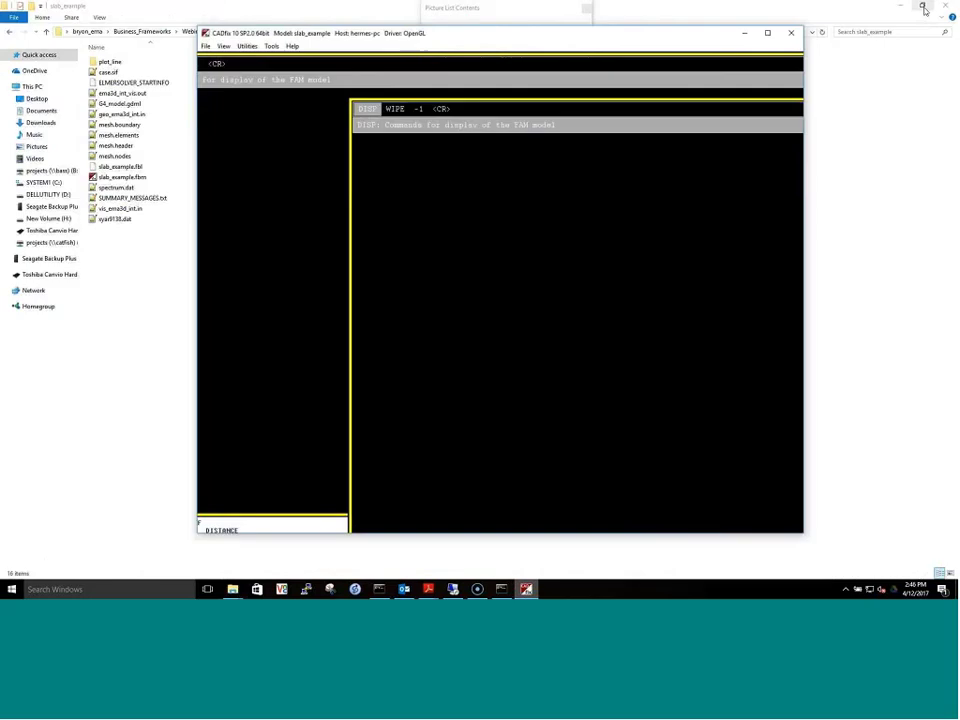
{"action": "left_click_drag", "start_coordinate": [615, 56], "coordinate": [717, 35]}
{"action": "left_click_drag", "start_coordinate": [496, 12], "coordinate": [843, 51]}
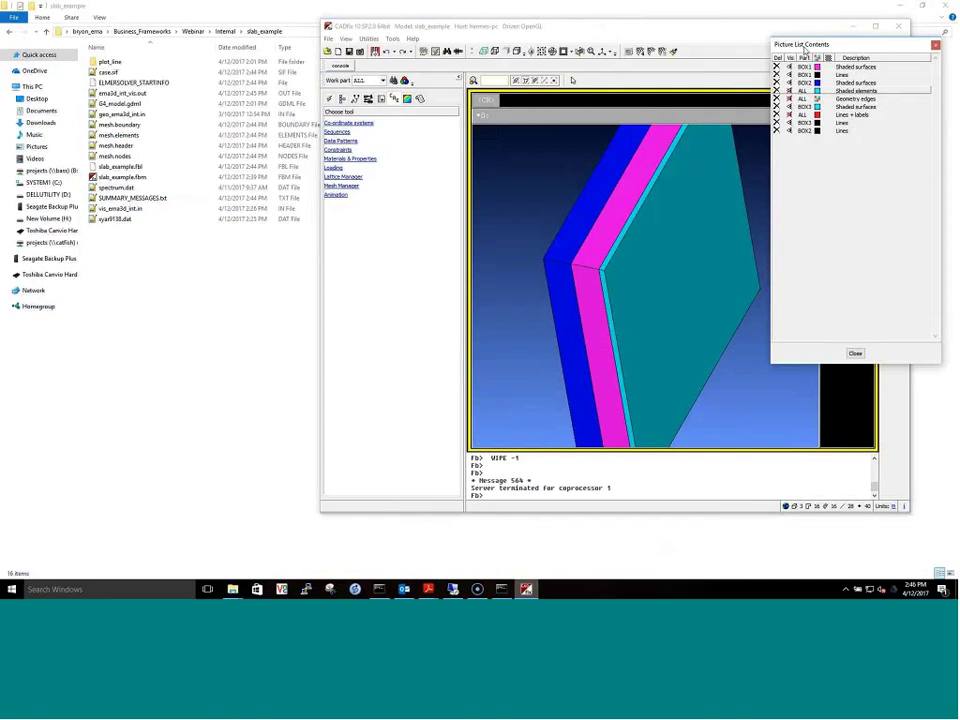
{"action": "left_click", "coordinate": [508, 233]}
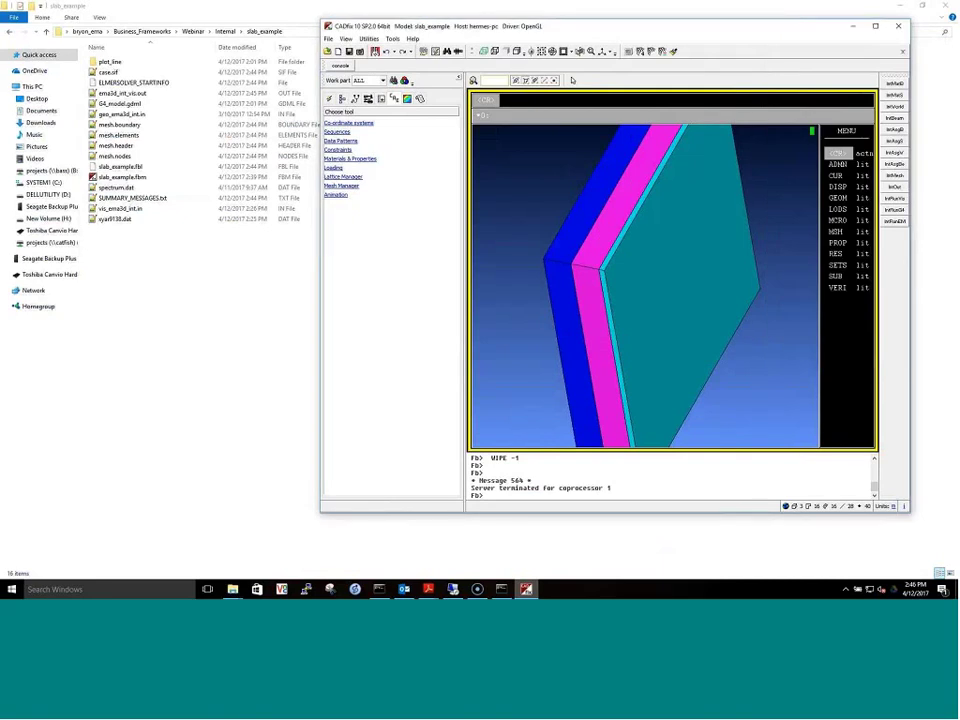
- Open spectrum.dat from the slab_example folder and examine the particles fired per time step and the number of time steps
{"action": "left_click", "coordinate": [138, 188]}
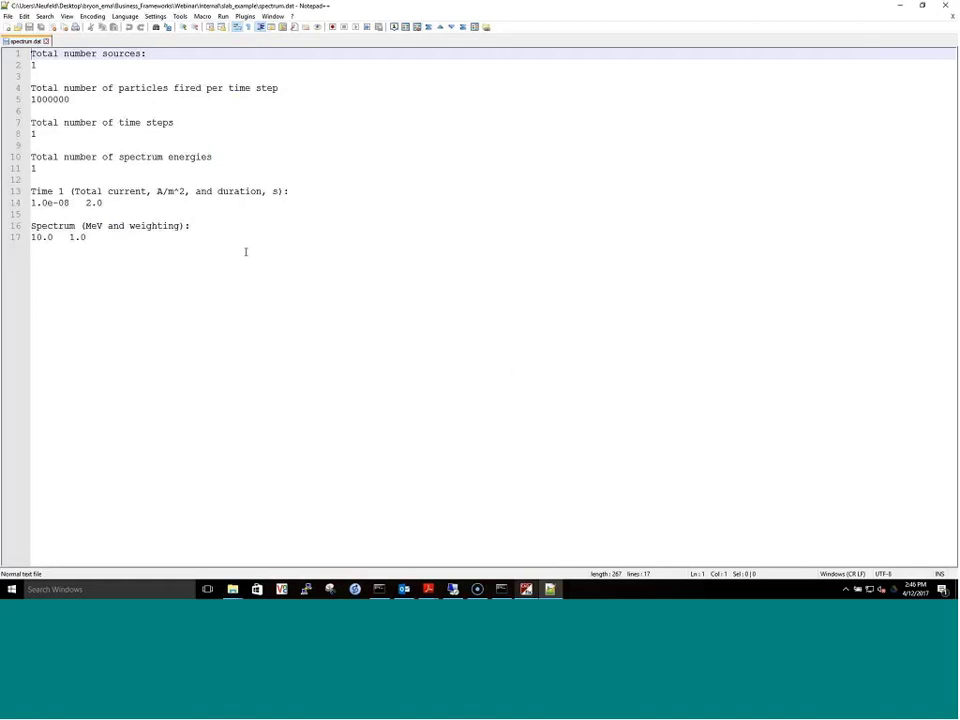
{"action": "left_click", "coordinate": [220, 257]}
{"action": "key", "text": "Up"}
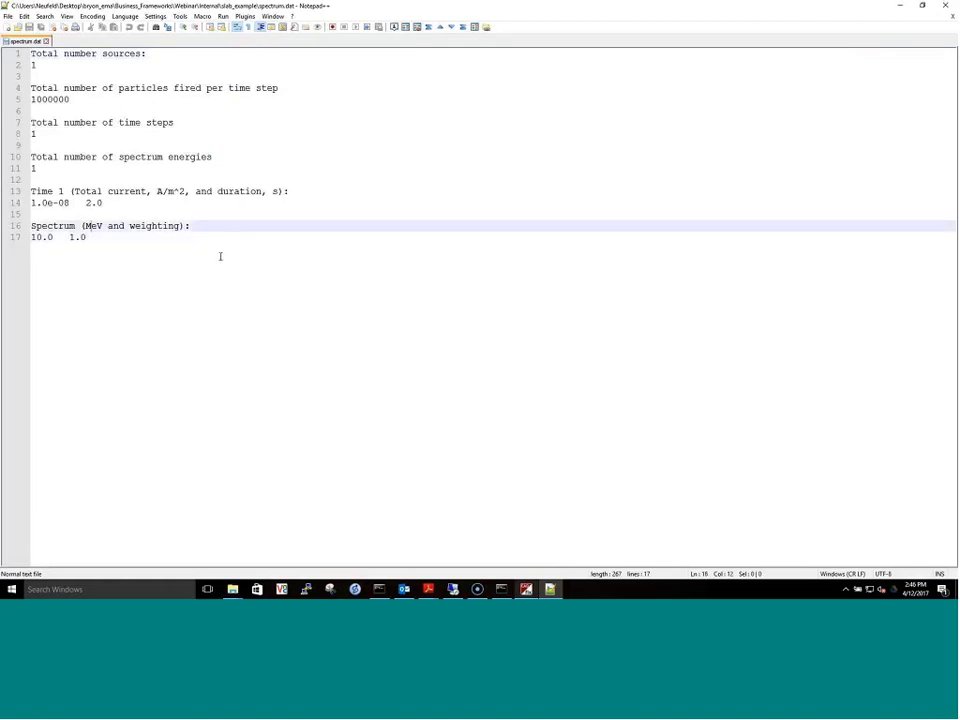
{"action": "key", "text": "Up"}
{"action": "key", "text": "Up"}
{"action": "key", "text": "Up"}
{"action": "key", "text": "Up"}
{"action": "key", "text": "Up"}
{"action": "key", "text": "Up"}
{"action": "key", "text": "Up"}
{"action": "key", "text": "Up"}
{"action": "key", "text": "Up"}
{"action": "key", "text": "Up"}
{"action": "key", "text": "Up"}
{"action": "key", "text": "Up"}
{"action": "key", "text": "Home"}
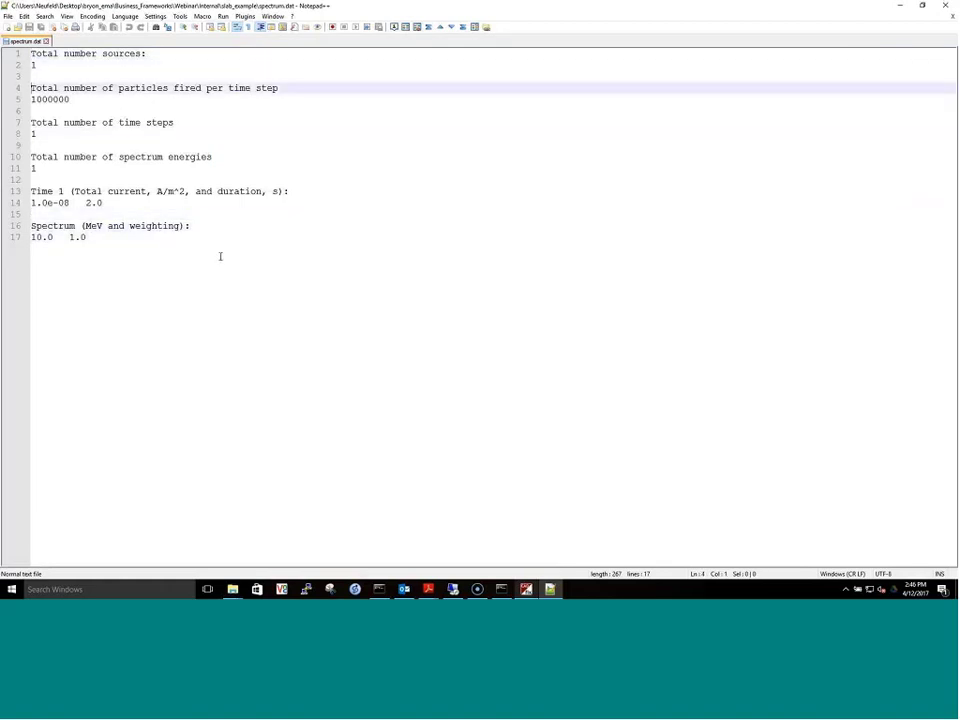
{"action": "key", "text": "Down"}
{"action": "key", "text": "shift+End"}
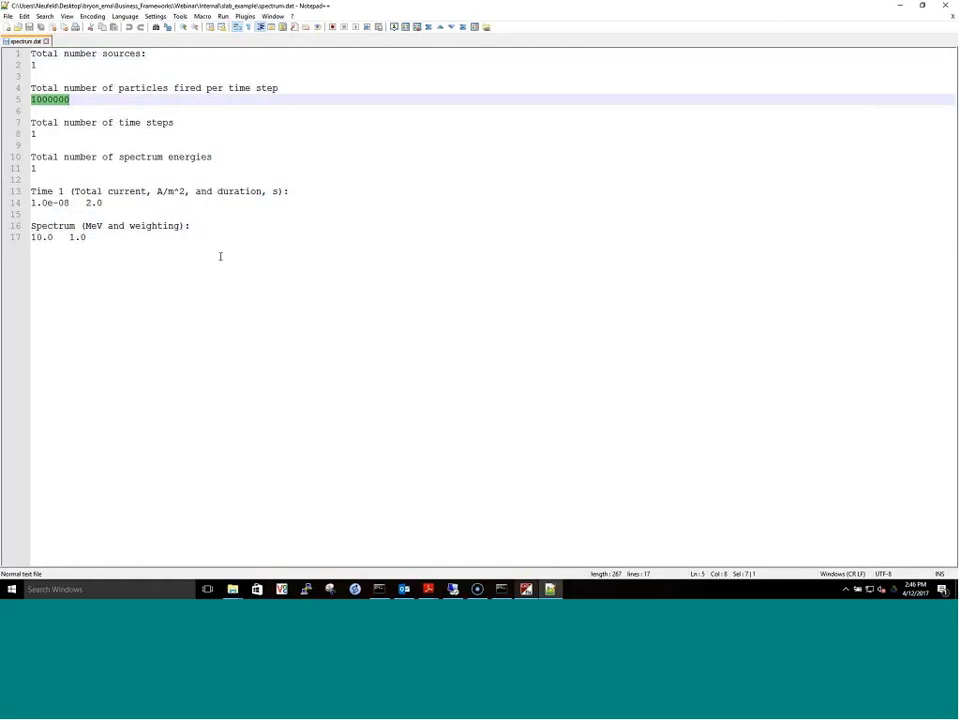
{"action": "key", "text": "Down"}
{"action": "key", "text": "Down"}
{"action": "key", "text": "Down"}
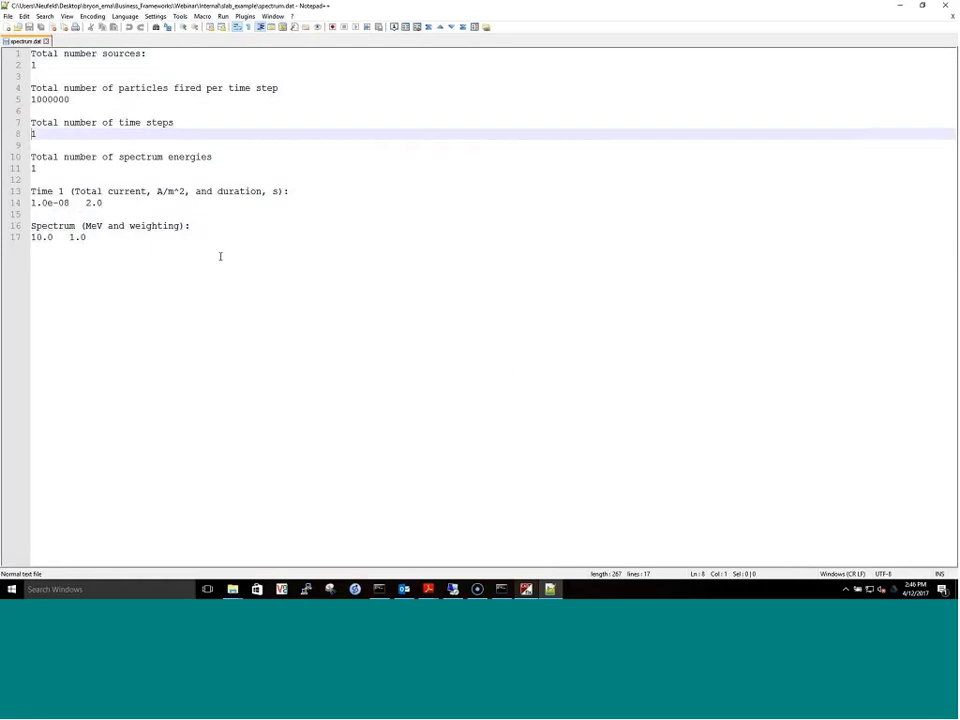
- Examine the beam duration and the energy spectrum entries in spectrum.dat, and close Notepad++ without changes
{"action": "left_click", "coordinate": [103, 252]}
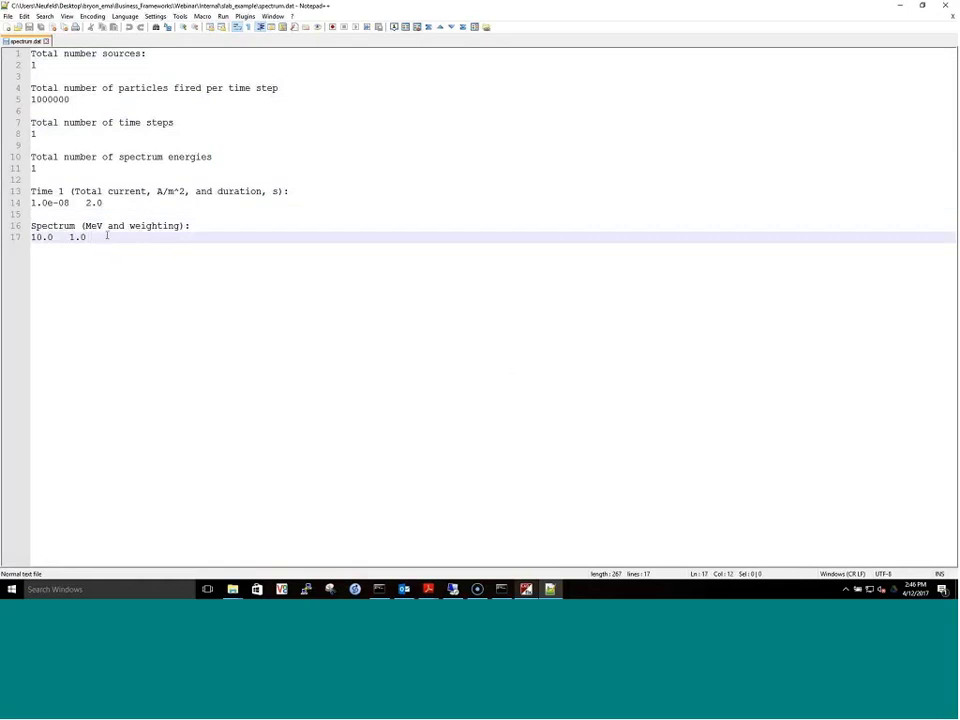
{"action": "left_click", "coordinate": [139, 213]}
{"action": "left_click_drag", "start_coordinate": [86, 203], "coordinate": [108, 205]}
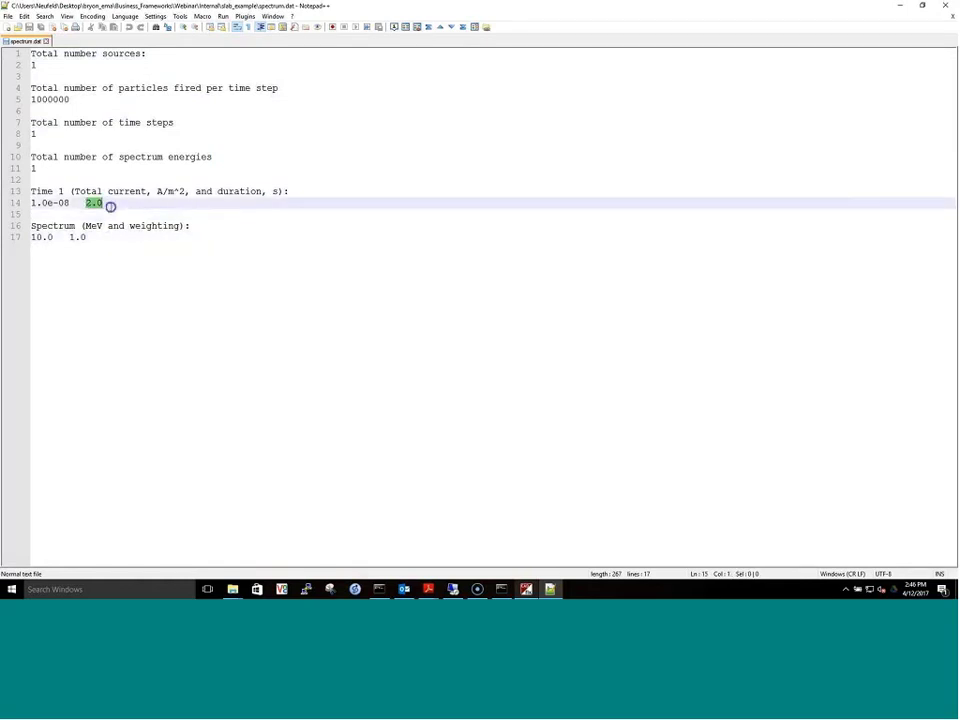
{"action": "left_click", "coordinate": [105, 255]}
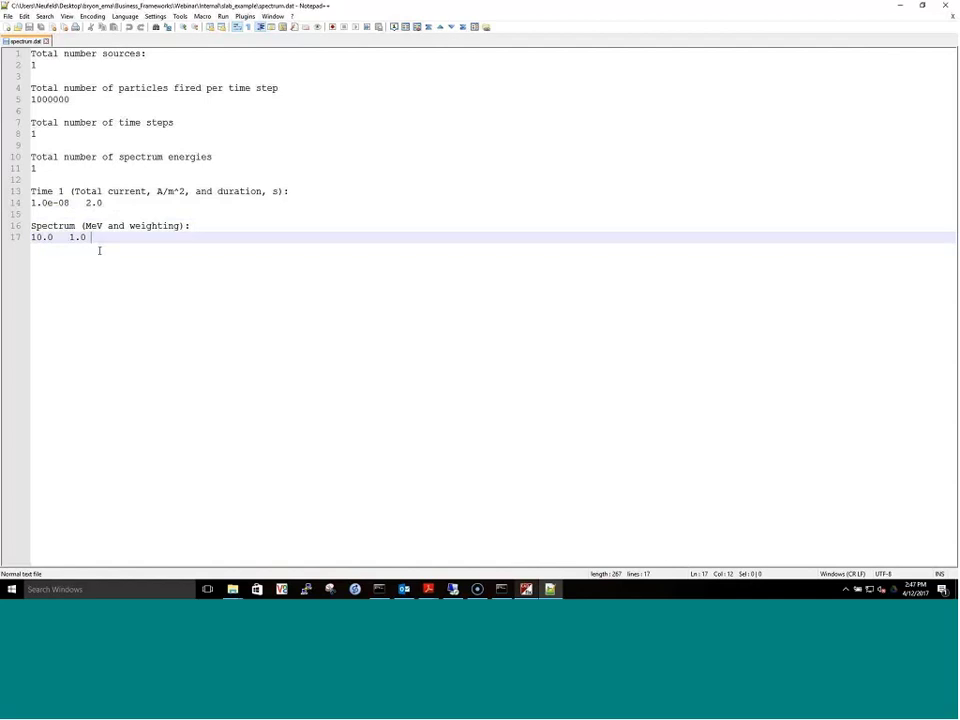
{"action": "left_click", "coordinate": [41, 28]}
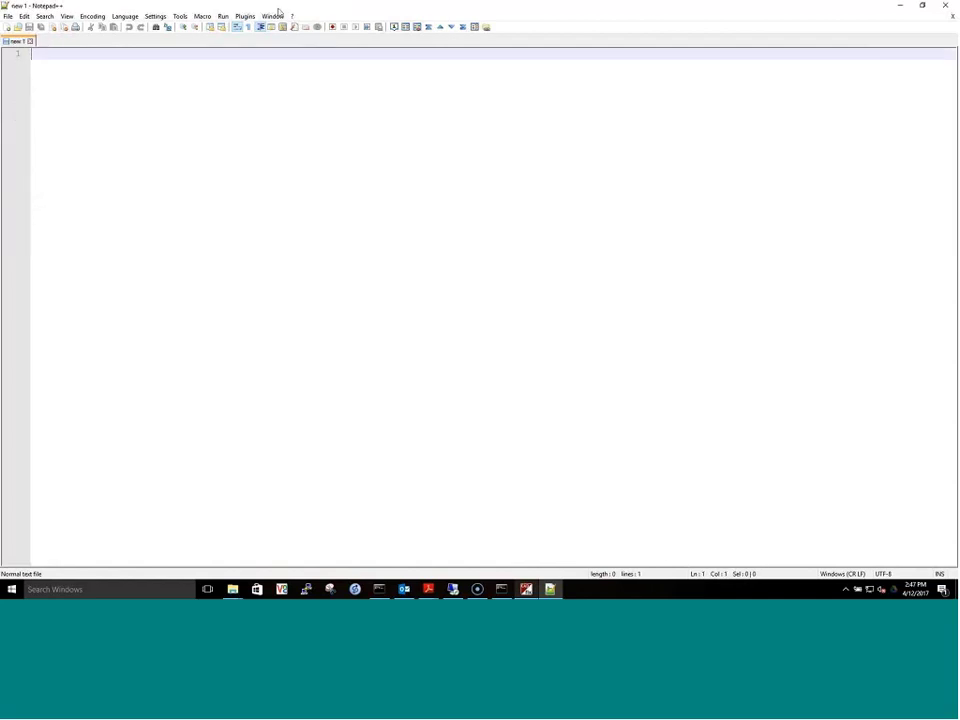
{"action": "left_click", "coordinate": [946, 5]}
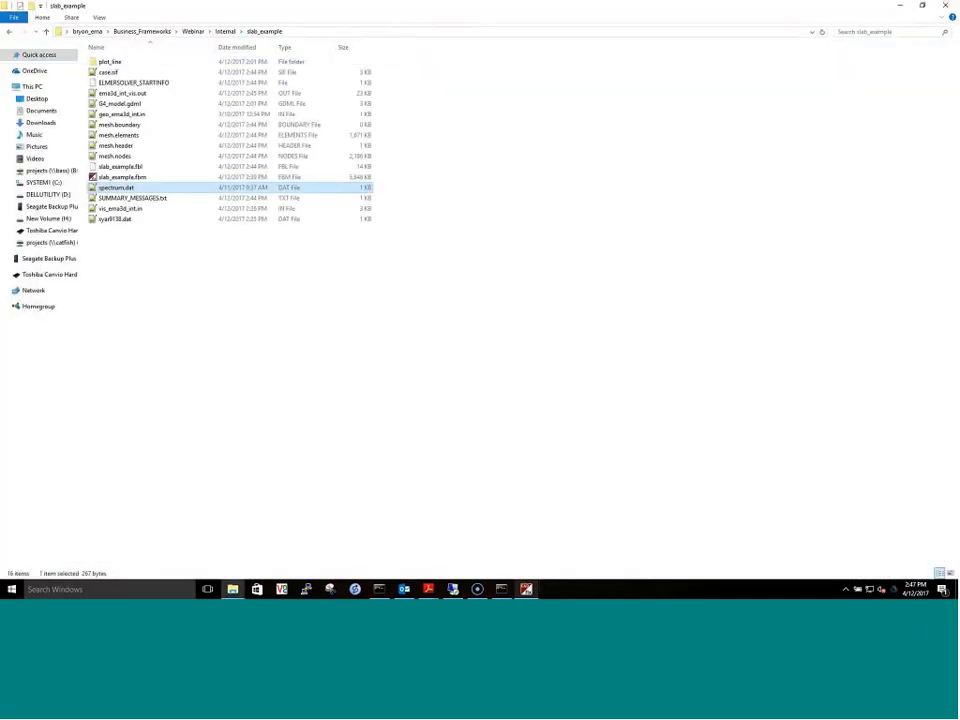
- Place the command prompt beside CADfix and start the GEANT4 simulation with the Internal Charging RunG4 Tool
{"action": "key", "text": "alt+Tab"}
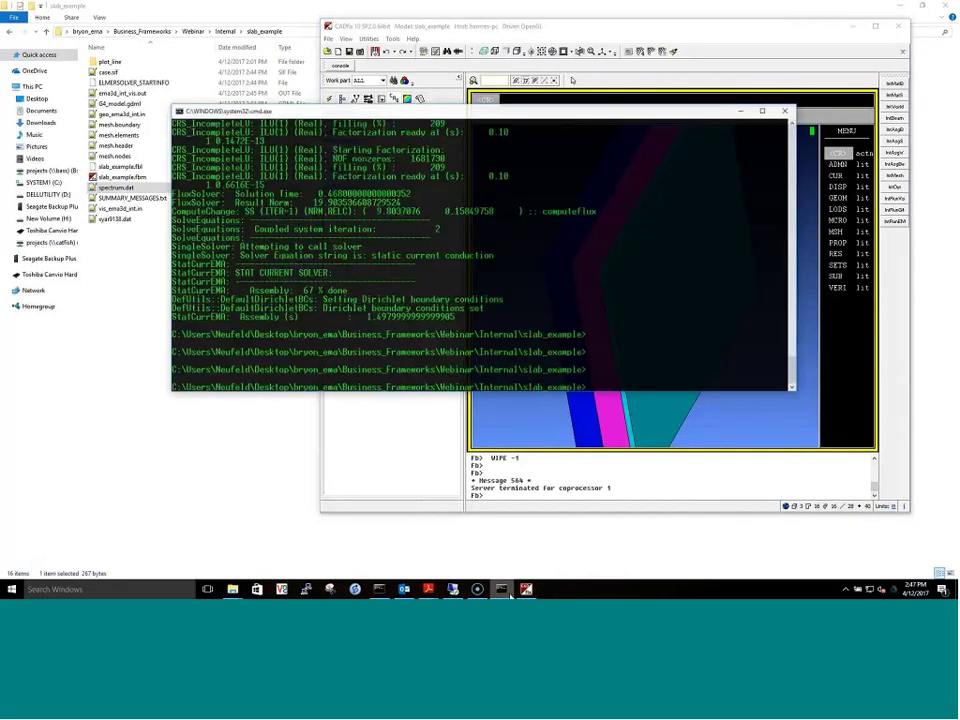
{"action": "left_click_drag", "start_coordinate": [385, 81], "coordinate": [351, 72]}
{"action": "left_click", "coordinate": [465, 27]}
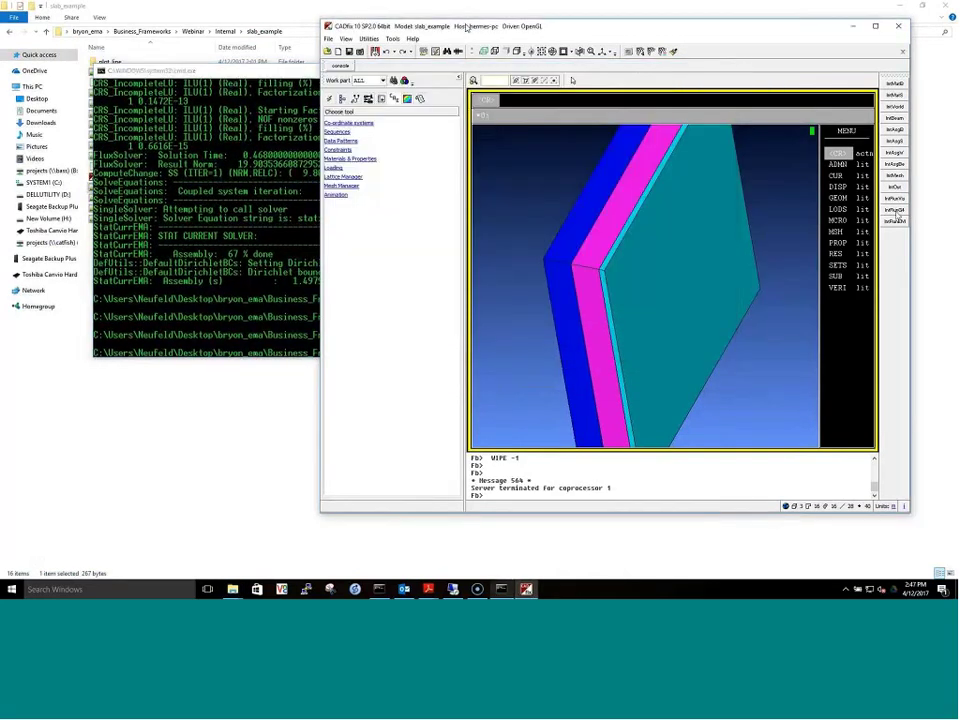
{"action": "left_click", "coordinate": [895, 211]}
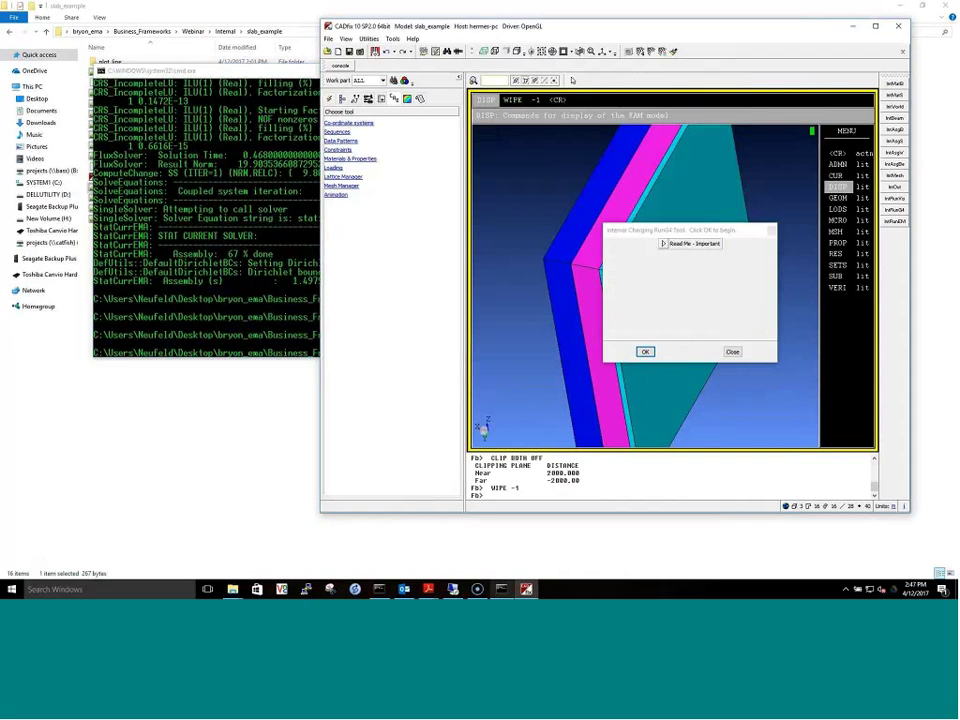
{"action": "left_click", "coordinate": [645, 351]}
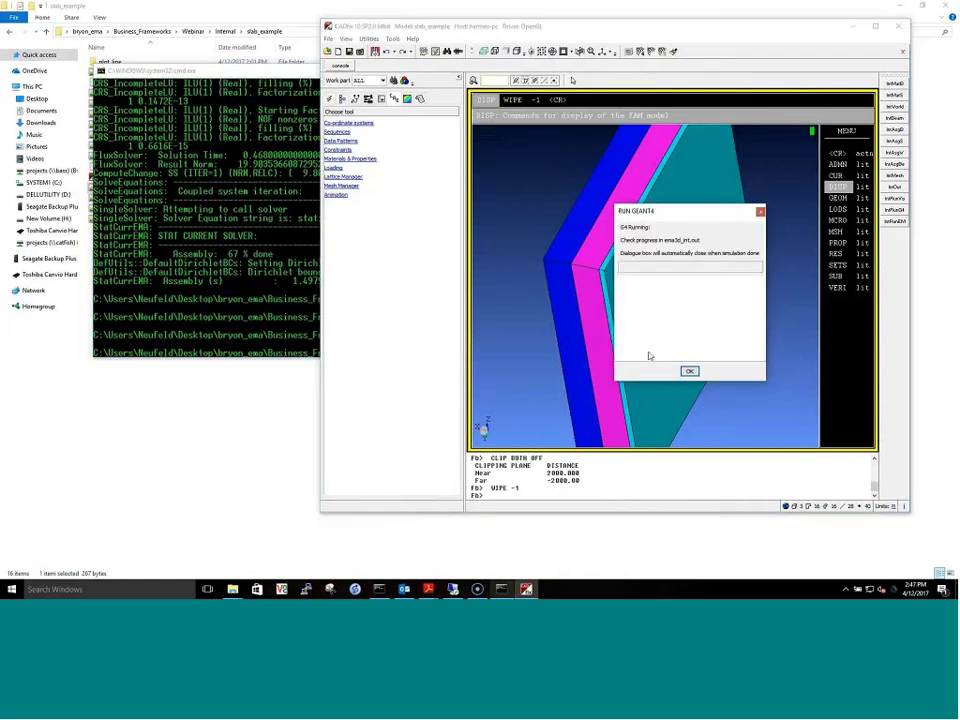
- Monitor the simulation's progress from the command prompt with tail -f ema3d_int.out
{"action": "left_click", "coordinate": [240, 295]}
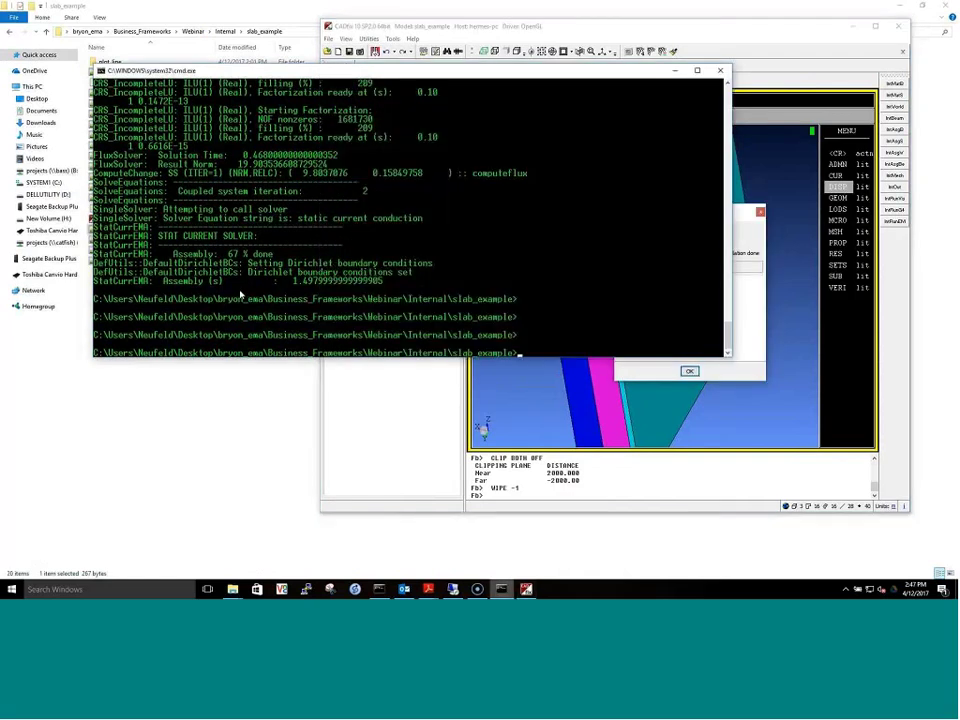
{"action": "type", "text": "tail -f ema3d_int.out"}
{"action": "key", "text": "Return"}
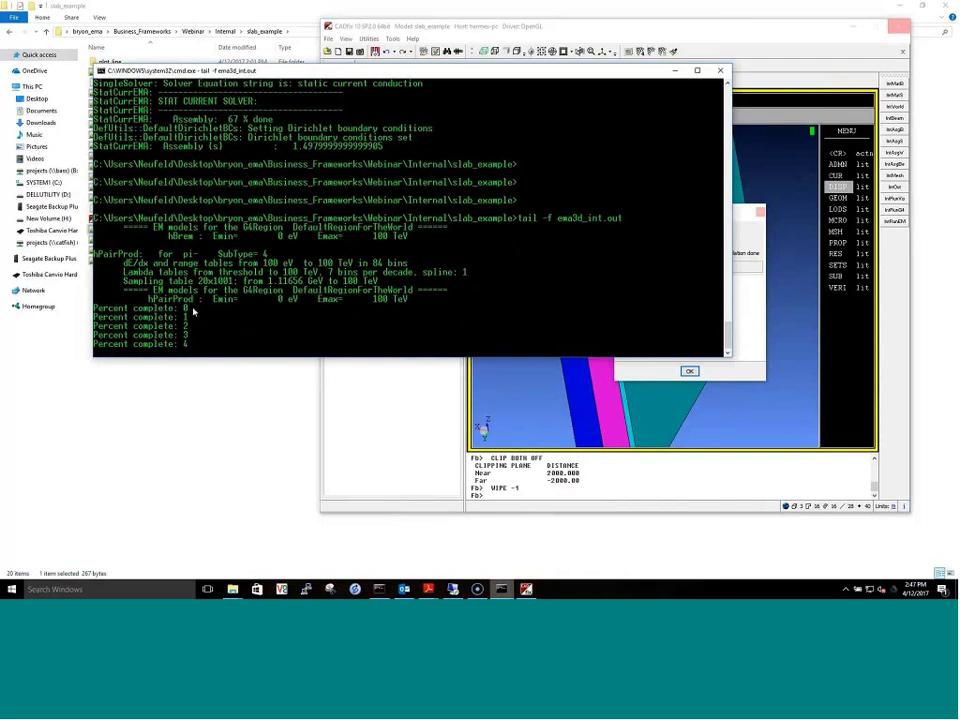
- Open ema3d_int.out from the slab_example folder and examine the listed x grid values
{"action": "left_click", "coordinate": [140, 17]}
{"action": "double_click", "coordinate": [117, 94]}
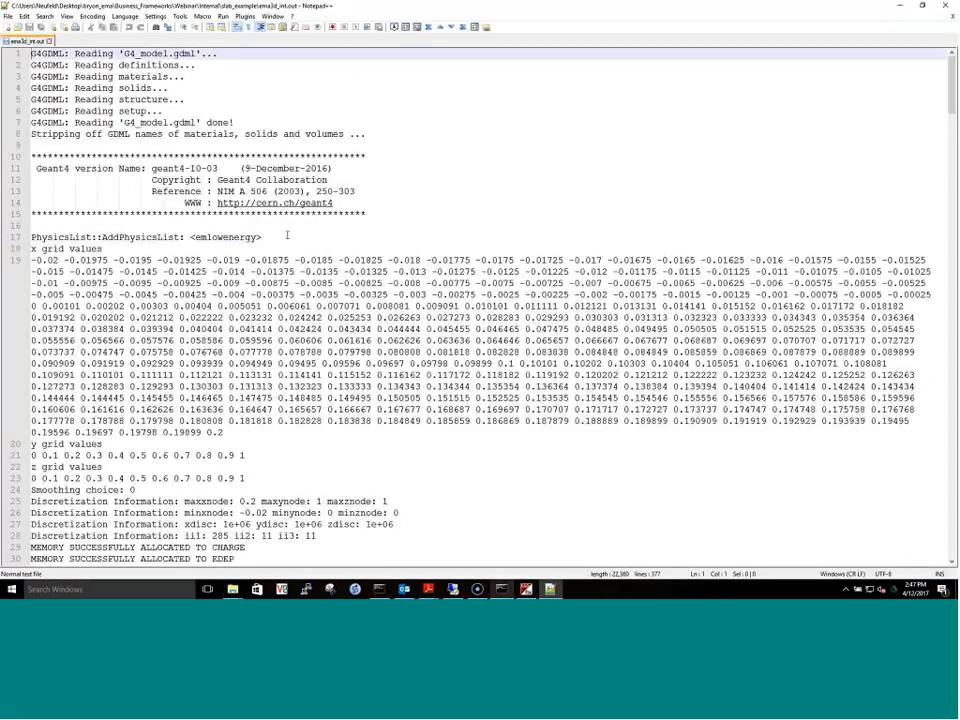
{"action": "scroll", "coordinate": [287, 235], "scroll_direction": "down", "scroll_amount": 4}
{"action": "scroll", "coordinate": [290, 218], "scroll_direction": "down", "scroll_amount": 1}
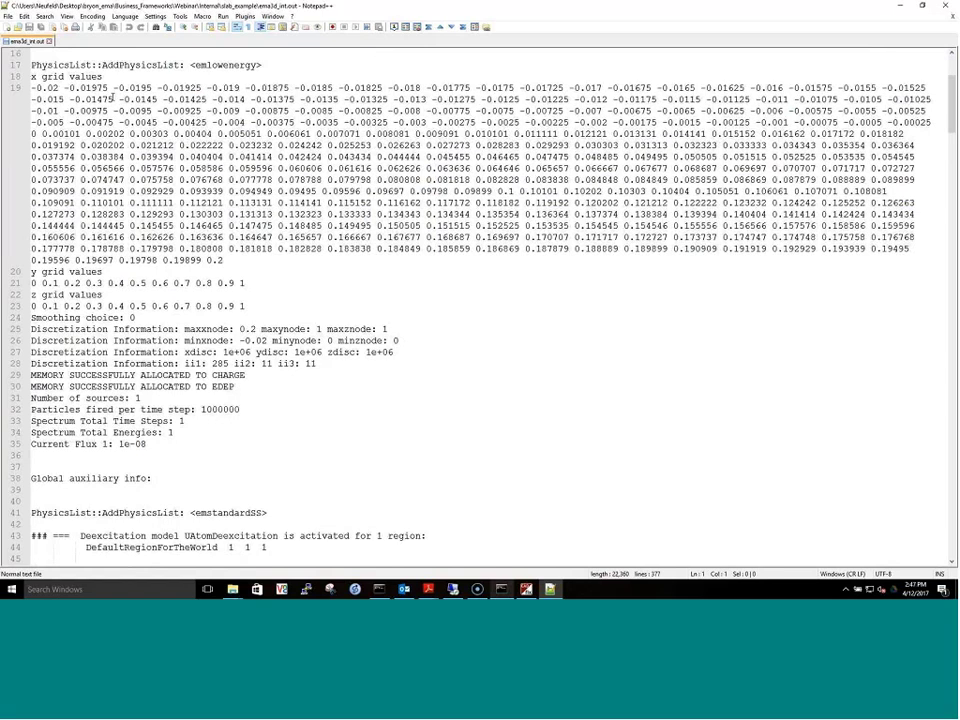
{"action": "left_click_drag", "start_coordinate": [31, 88], "coordinate": [226, 262]}
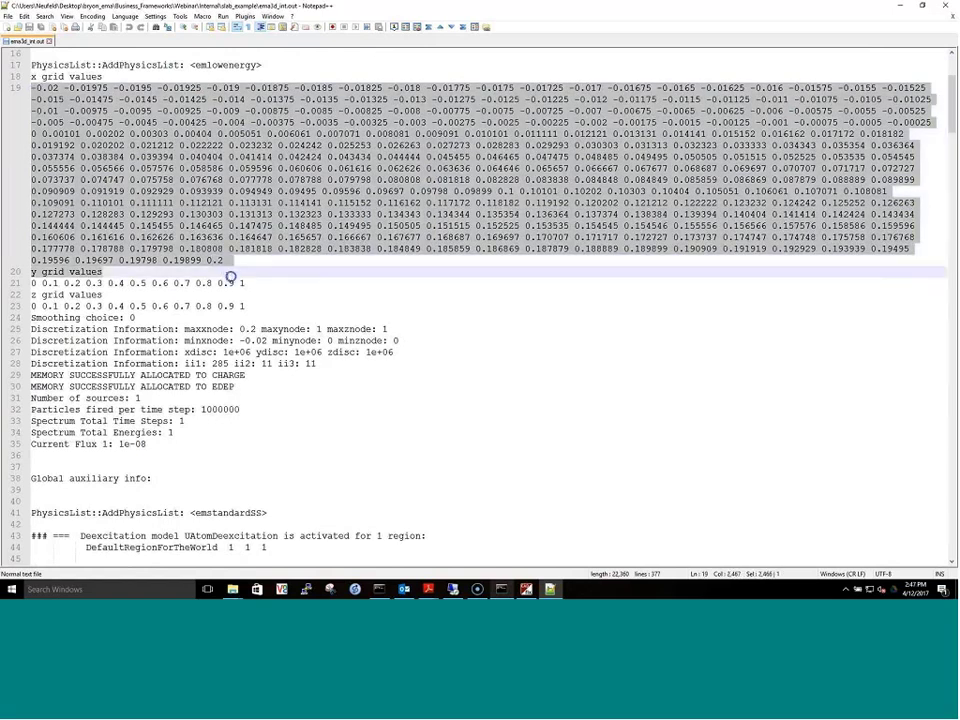
{"action": "left_click", "coordinate": [230, 276]}
- Examine the smoothing choice, discretization information and percent-complete entries in ema3d_int.out, and close Notepad++ without changes
{"action": "scroll", "coordinate": [124, 300], "scroll_direction": "down", "scroll_amount": 2}
{"action": "left_click", "coordinate": [137, 248]}
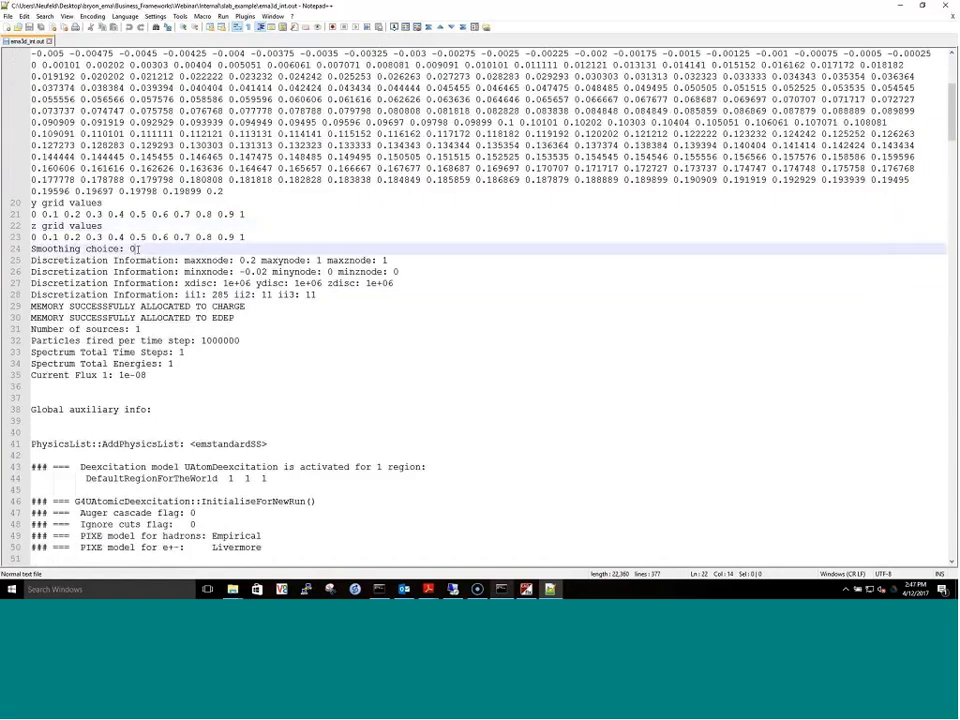
{"action": "left_click_drag", "start_coordinate": [137, 248], "coordinate": [35, 248]}
{"action": "left_click", "coordinate": [170, 259]}
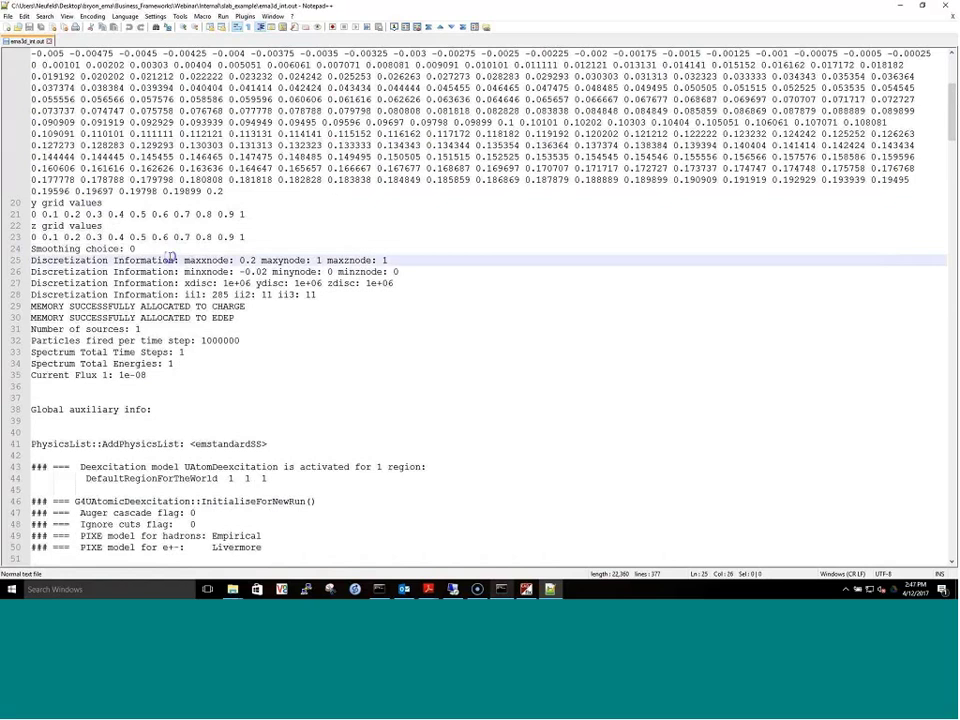
{"action": "scroll", "coordinate": [170, 257], "scroll_direction": "down", "scroll_amount": 1}
{"action": "scroll", "coordinate": [225, 248], "scroll_direction": "down", "scroll_amount": 1}
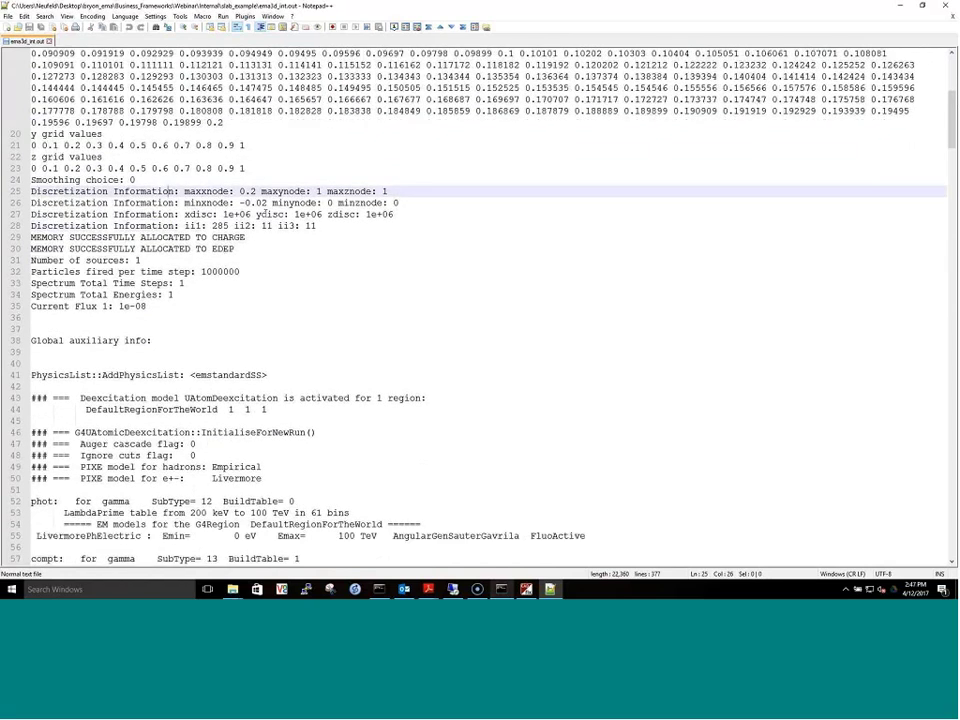
{"action": "left_click", "coordinate": [137, 317]}
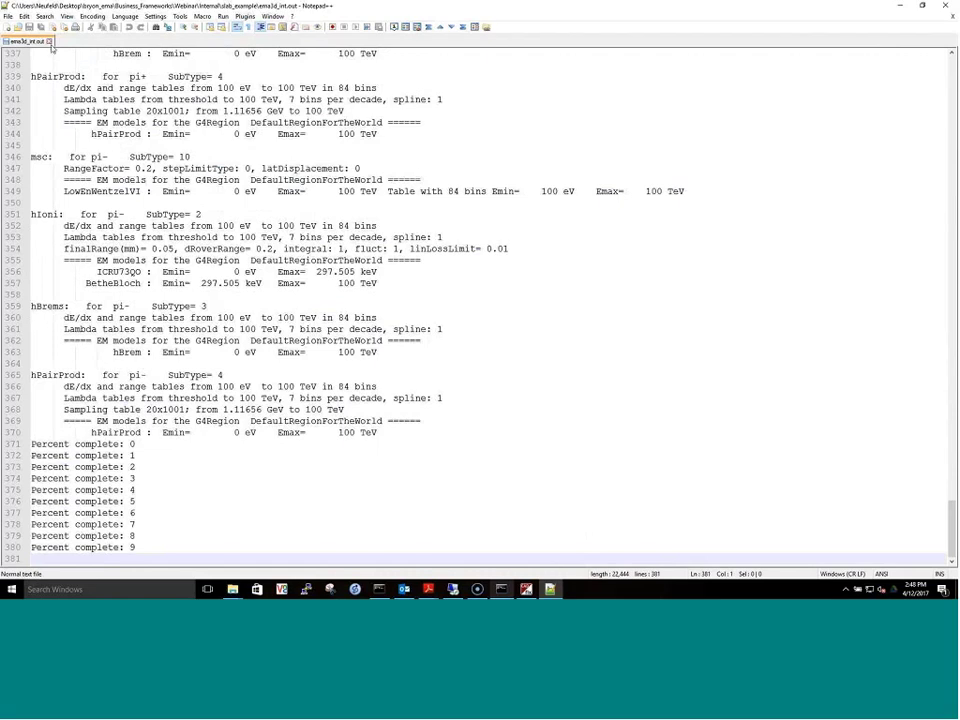
{"action": "left_click", "coordinate": [48, 41]}
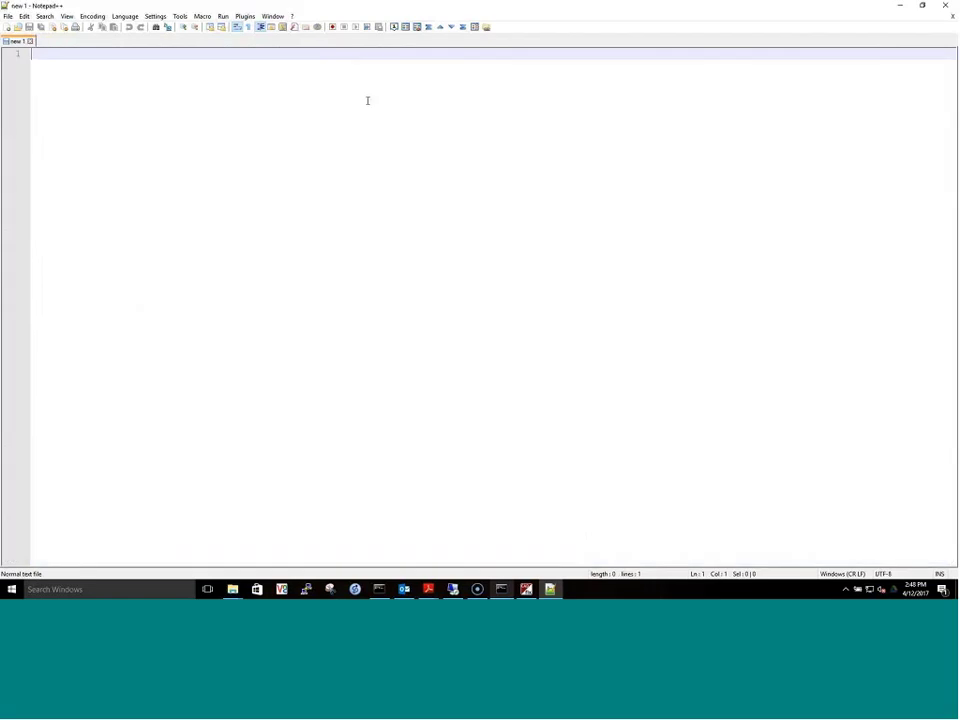
{"action": "left_click", "coordinate": [945, 6]}
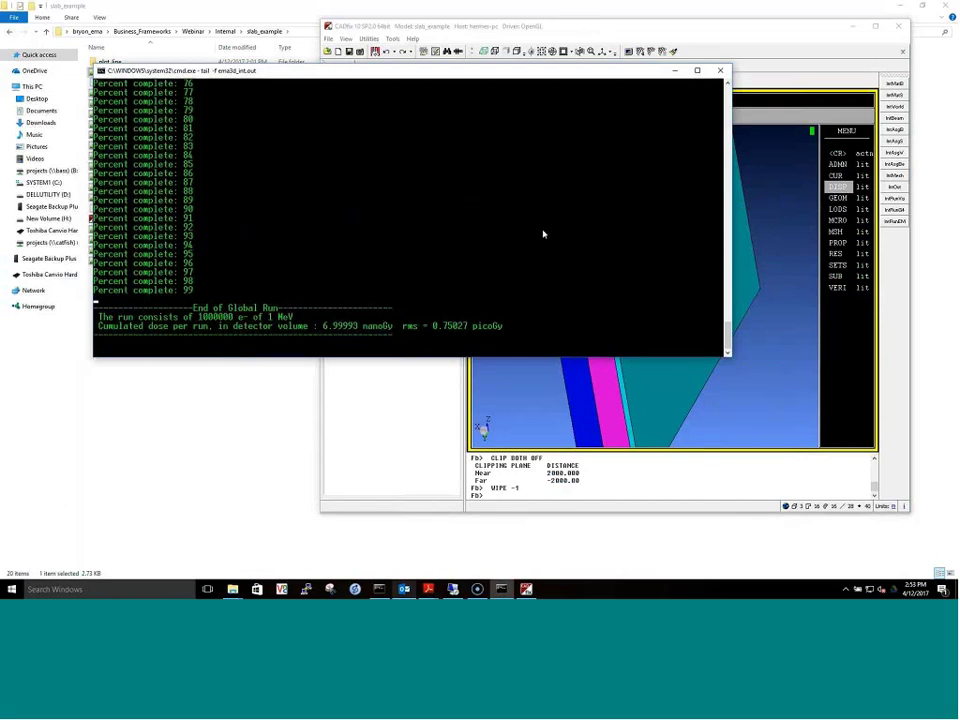
- Locate the GEANT4 output files mesh.RIC and mesh.source in the slab_example folder
{"action": "left_click", "coordinate": [243, 426]}
{"action": "left_click", "coordinate": [113, 178]}
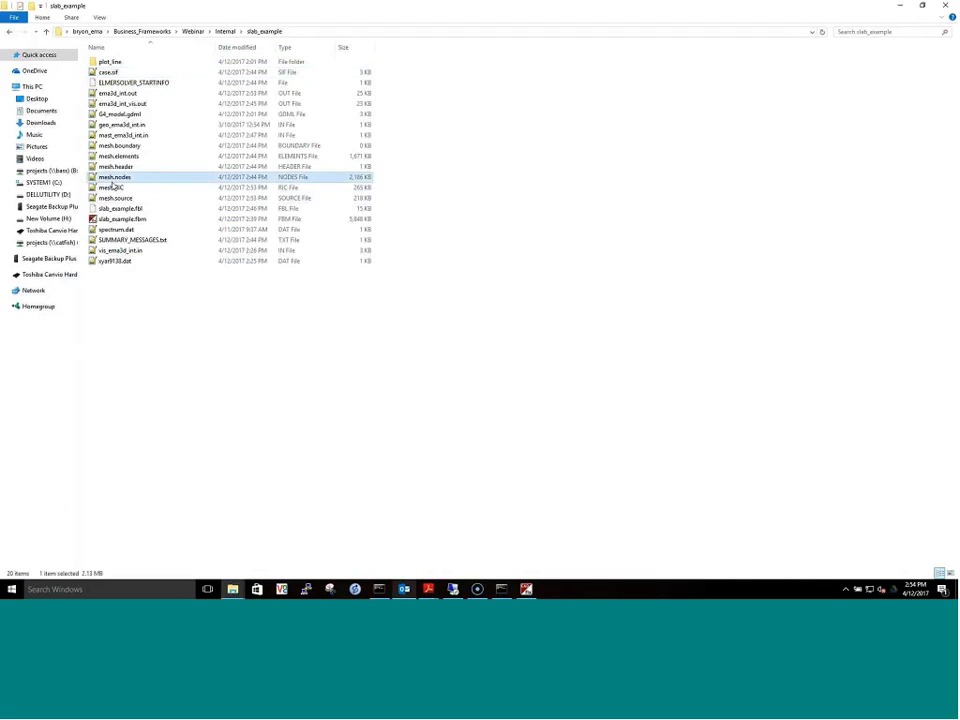
{"action": "left_click", "coordinate": [113, 187]}
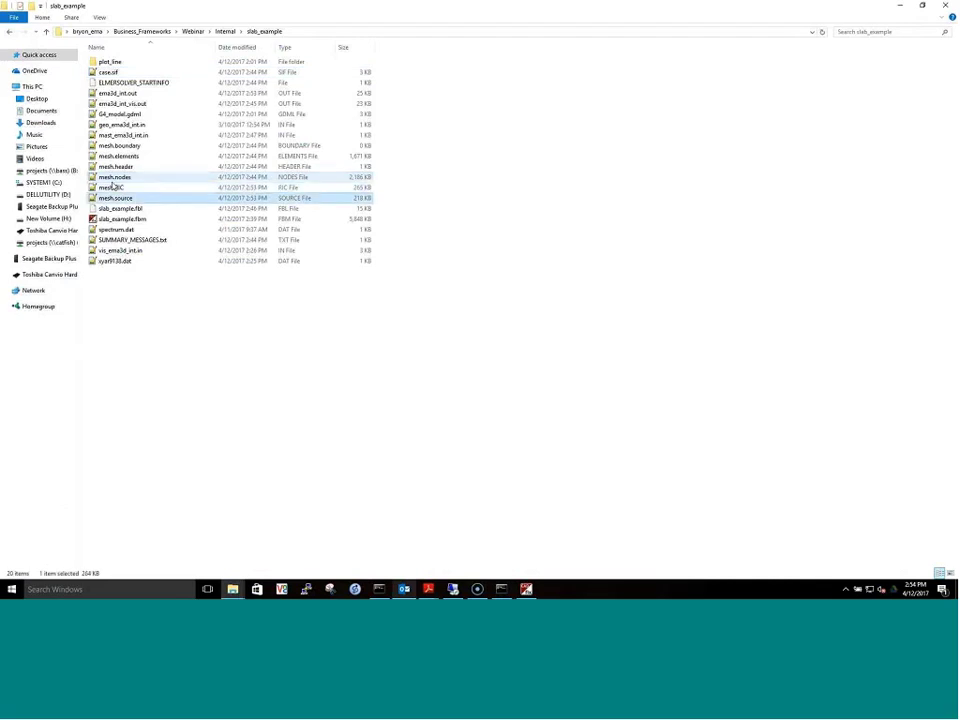
{"action": "left_click", "coordinate": [118, 198], "text": "shift"}
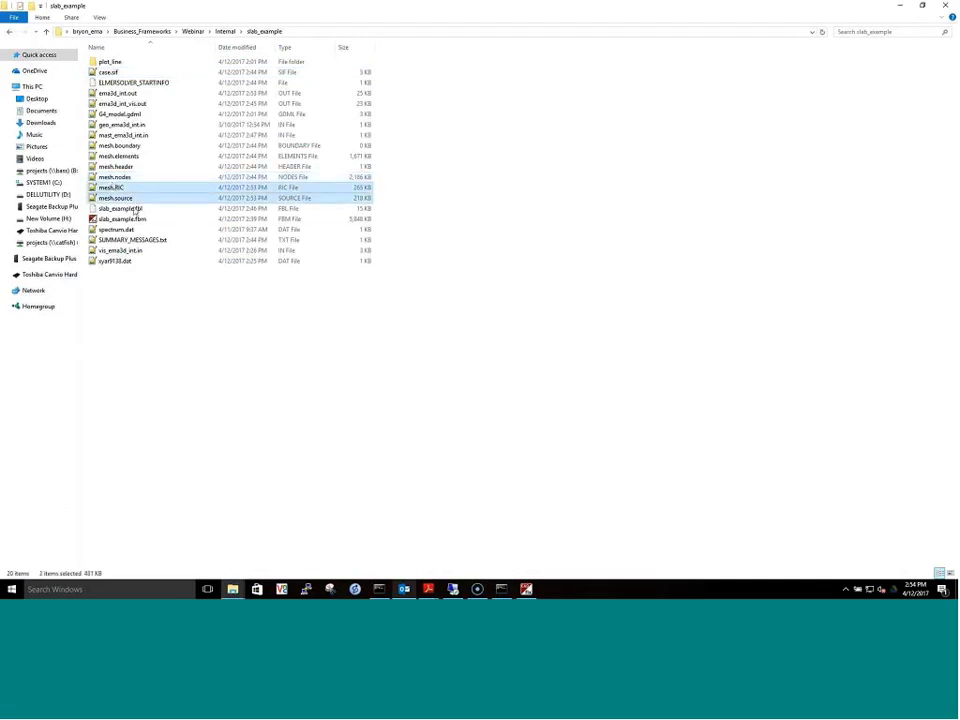
{"action": "left_click", "coordinate": [137, 327]}
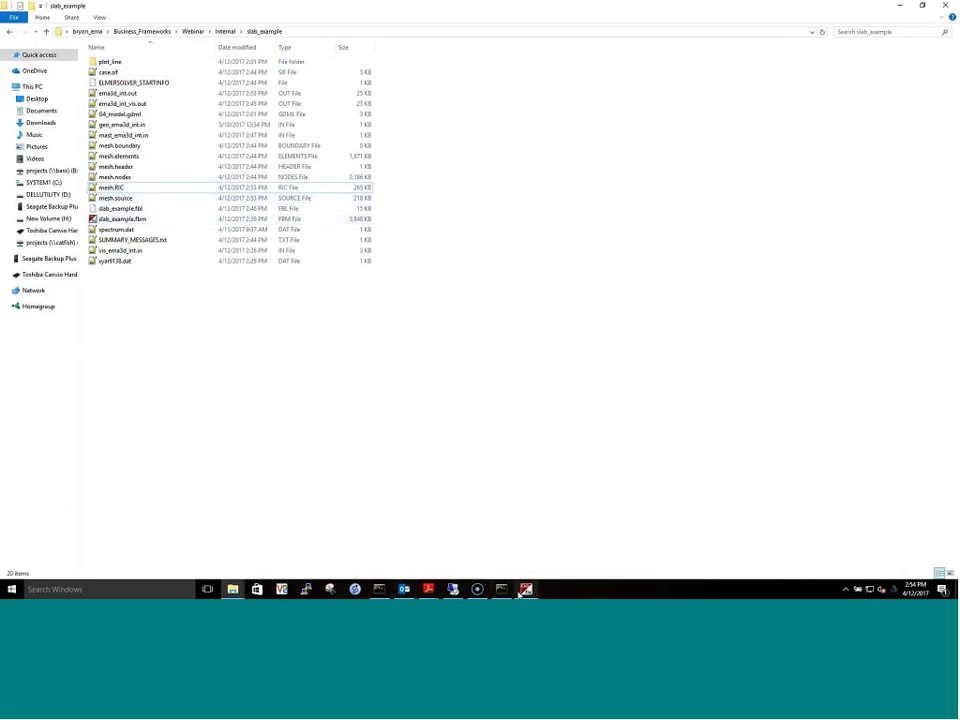
- Switch back to CADfix and start the electromagnetic simulation with the Internal Charging RunEM tool
{"action": "left_click", "coordinate": [526, 589]}
{"action": "key", "text": "alt+Tab"}
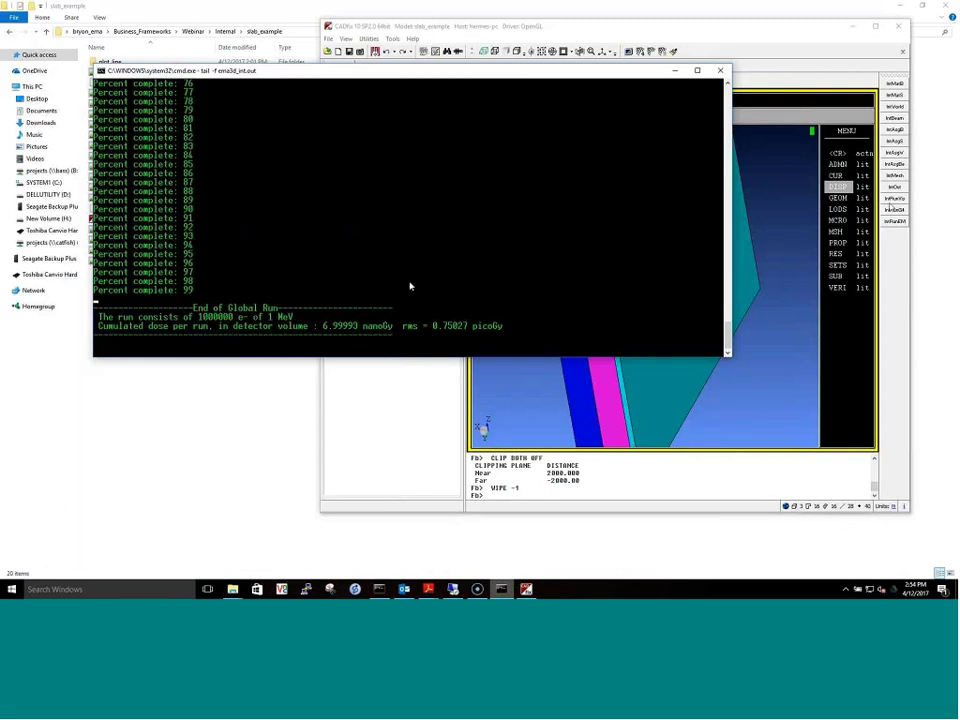
{"action": "left_click", "coordinate": [810, 46]}
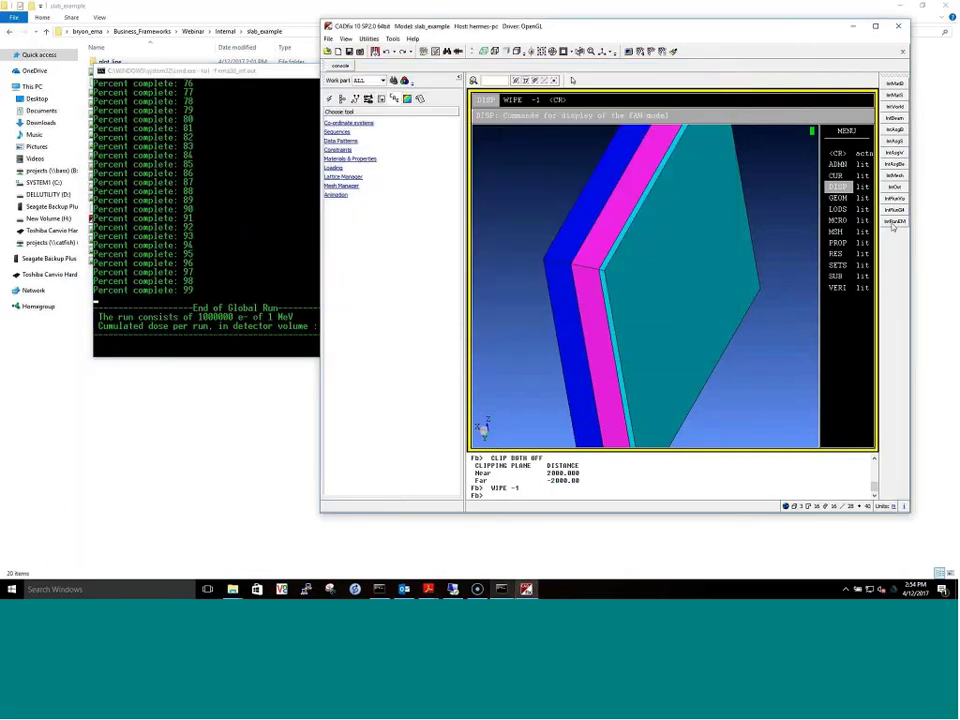
{"action": "left_click", "coordinate": [893, 224]}
{"action": "left_click", "coordinate": [645, 349]}
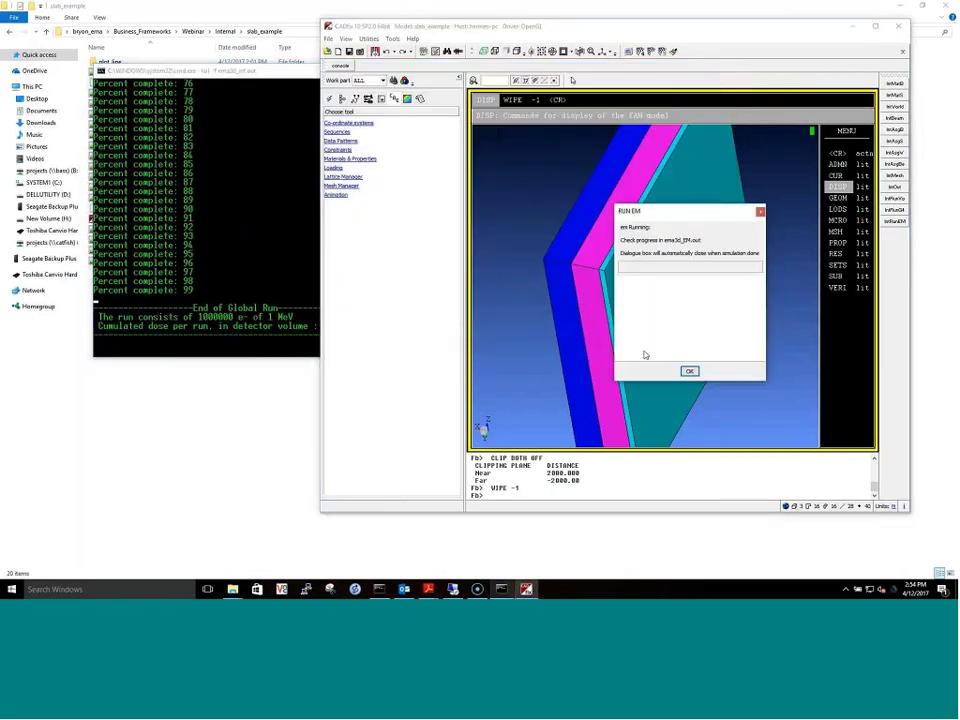
- Stop following the GEANT4 output in the command prompt and monitor the EM solver with tail -f ema3d_EM.out
{"action": "left_click", "coordinate": [276, 79]}
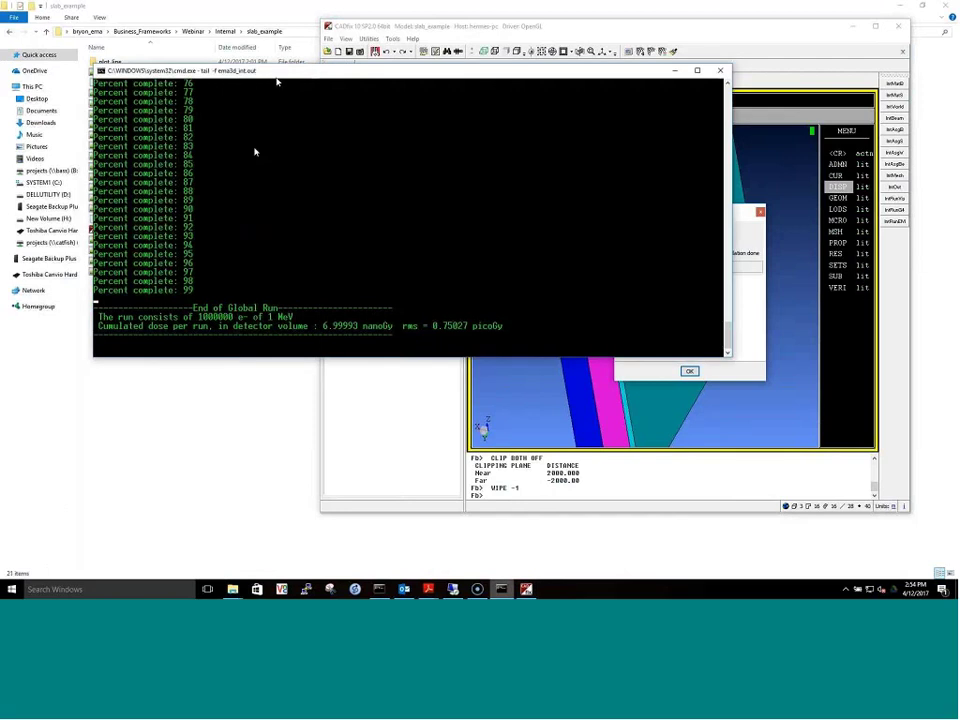
{"action": "key", "text": "ctrl+c"}
{"action": "key", "text": "Up"}
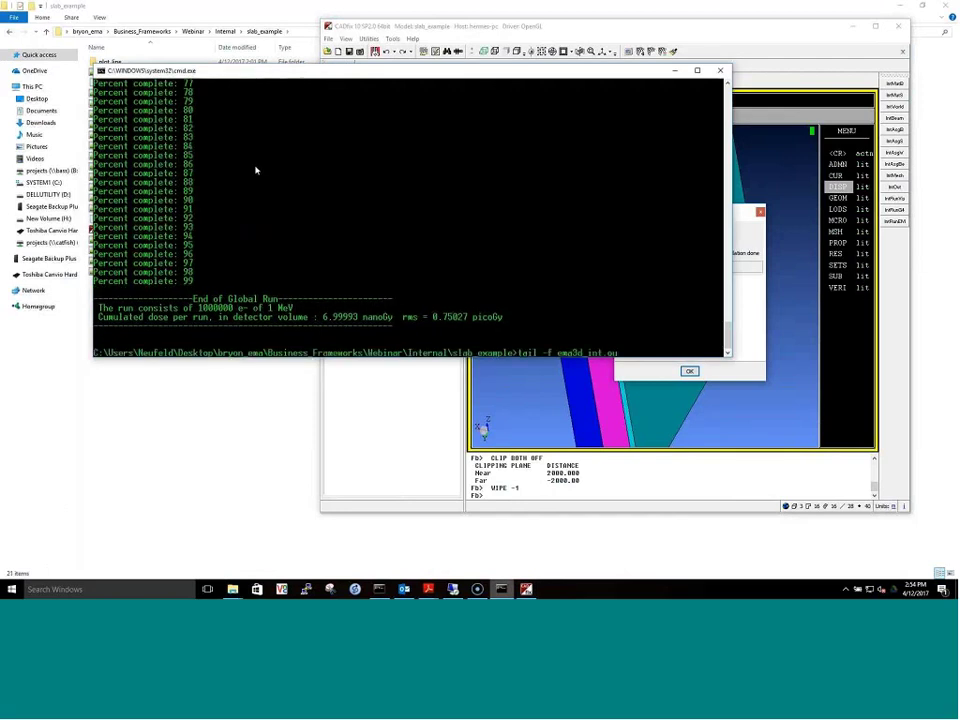
{"action": "key", "text": "BackSpace"}
{"action": "key", "text": "BackSpace"}
{"action": "key", "text": "BackSpace"}
{"action": "key", "text": "BackSpace"}
{"action": "key", "text": "BackSpace"}
{"action": "key", "text": "BackSpace"}
{"action": "type", "text": "EM.out"}
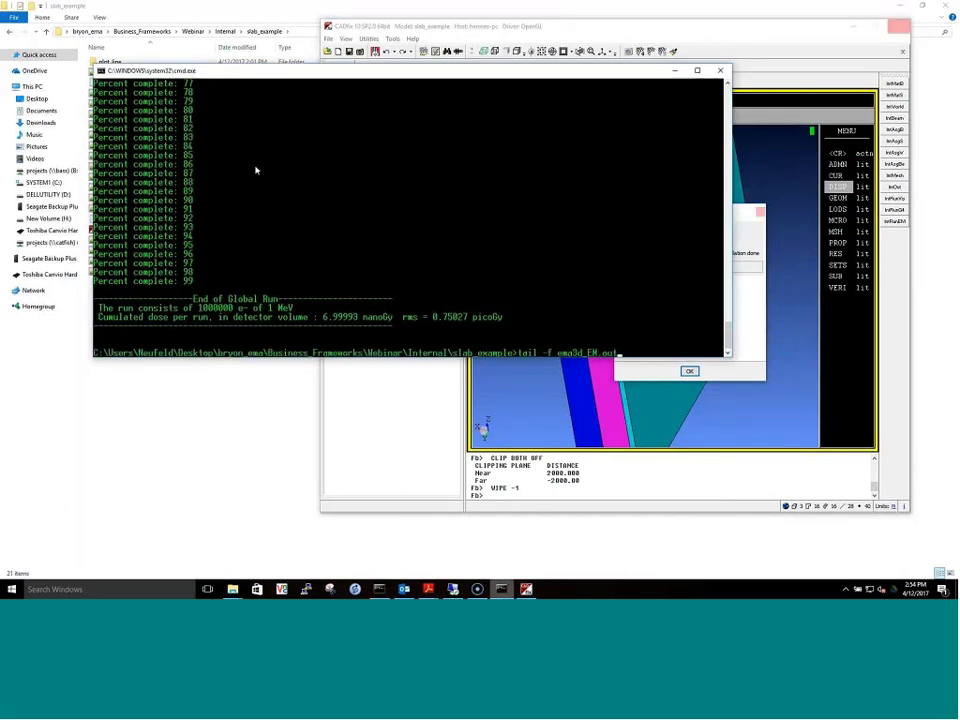
{"action": "key", "text": "Return"}
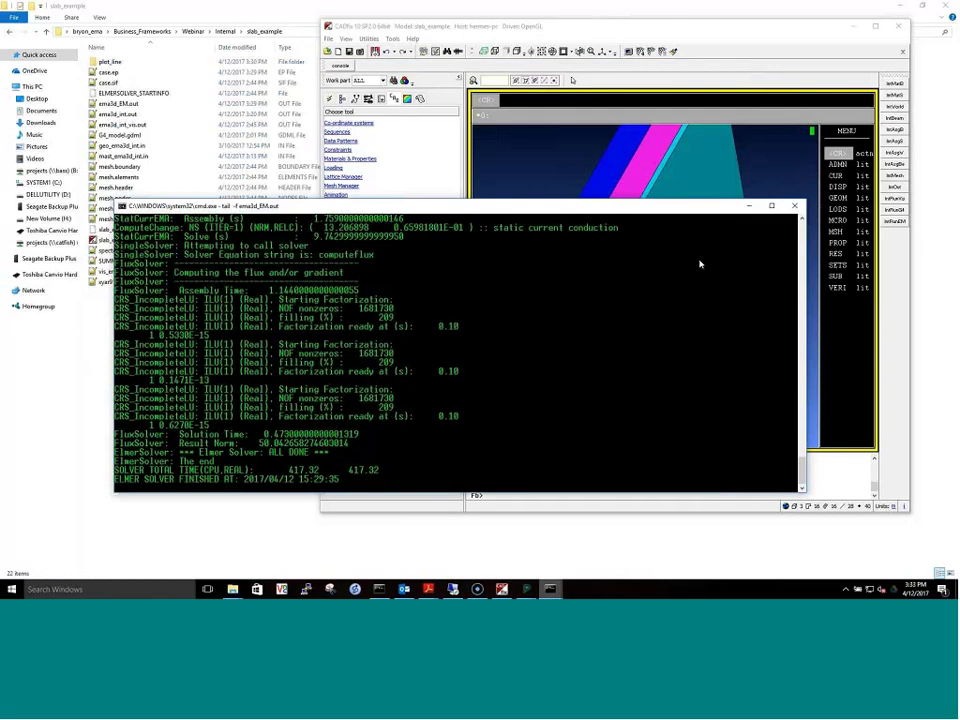
- Minimize CADfix and the command prompt, and bring up ElmerPost's graphics, post processing, Color Mesh, Color Scale and Time Step Control windows
{"action": "left_click", "coordinate": [859, 27]}
{"action": "left_click", "coordinate": [750, 206]}
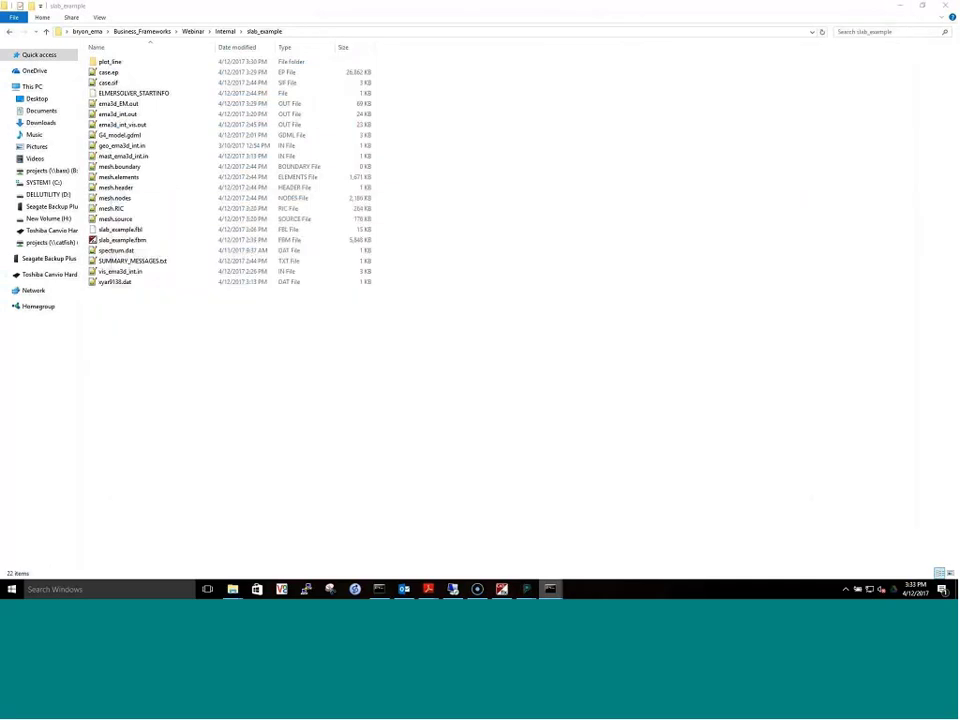
{"action": "mouse_move", "coordinate": [526, 589]}
{"action": "mouse_move", "coordinate": [431, 560]}
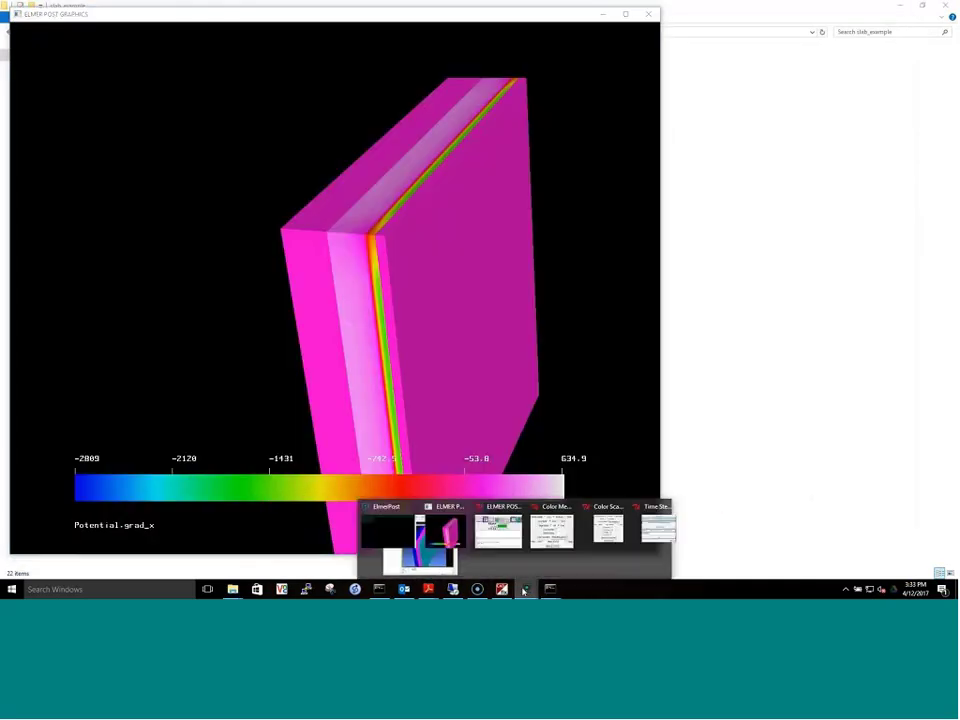
{"action": "left_click", "coordinate": [504, 540]}
{"action": "mouse_move", "coordinate": [524, 589]}
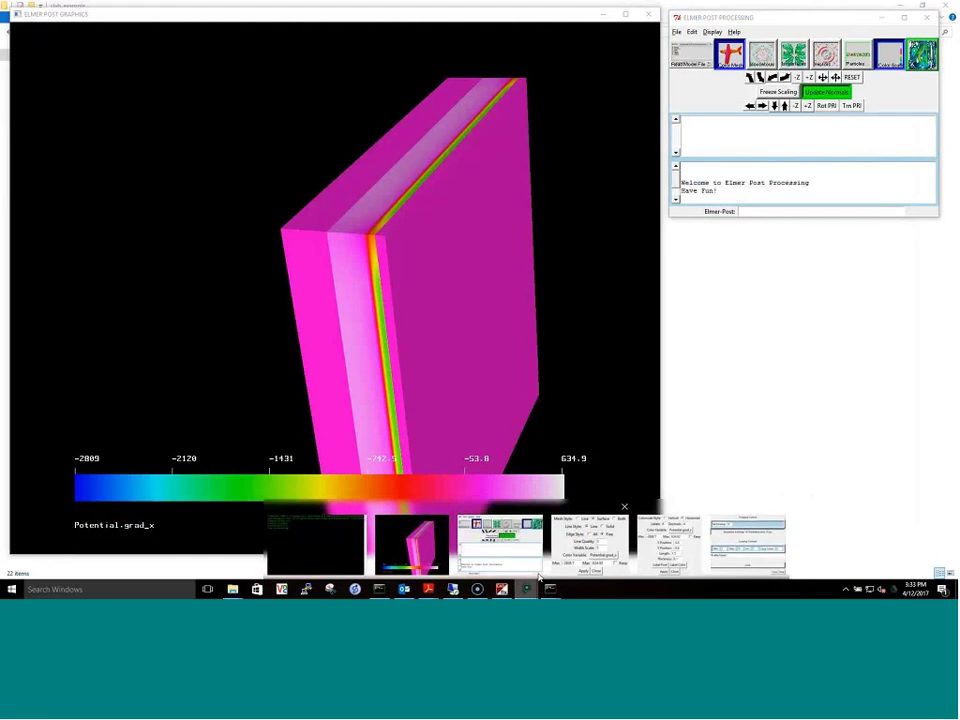
{"action": "left_click", "coordinate": [591, 538]}
{"action": "left_click", "coordinate": [671, 538]}
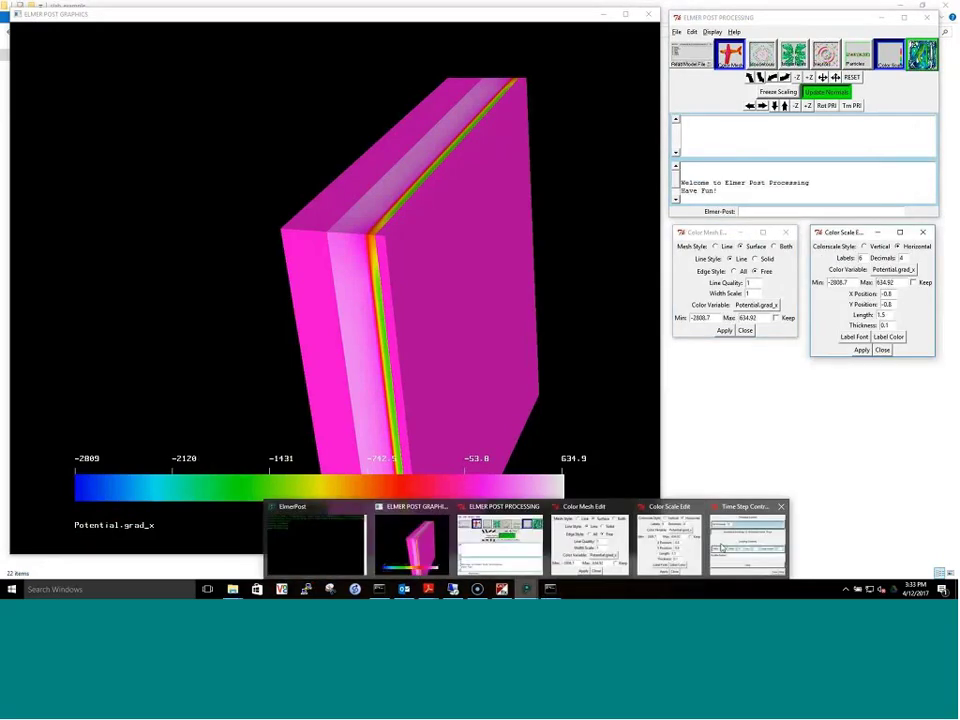
{"action": "left_click", "coordinate": [724, 540]}
{"action": "left_click", "coordinate": [707, 551]}
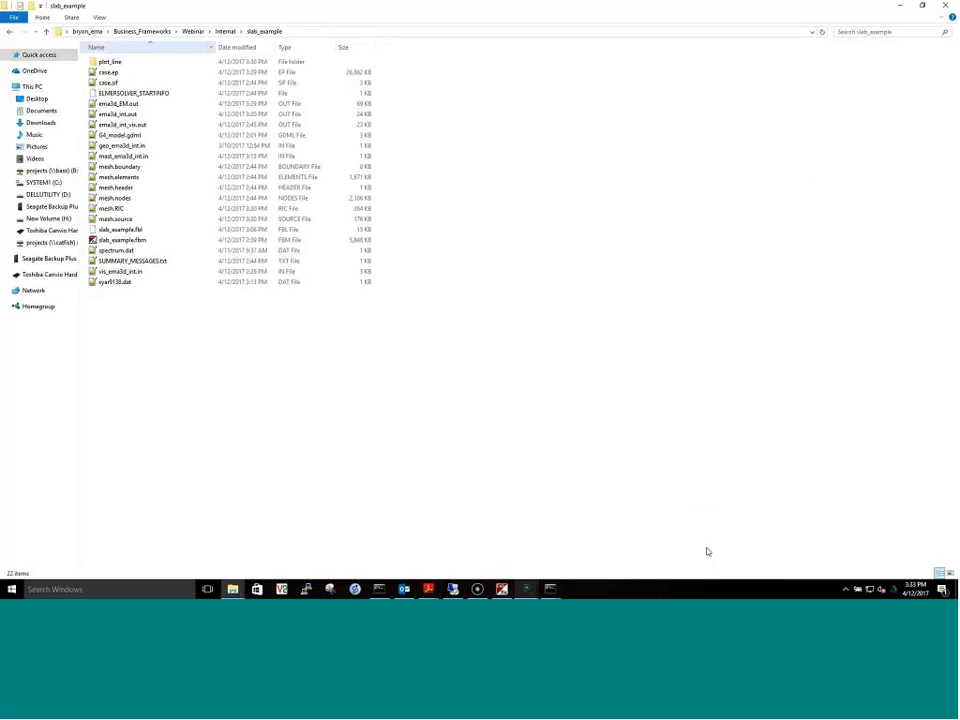
- Open case.ep from the slab_example folder, examine the result variables in its header line, and close Notepad++ without changes
{"action": "key", "text": "c"}
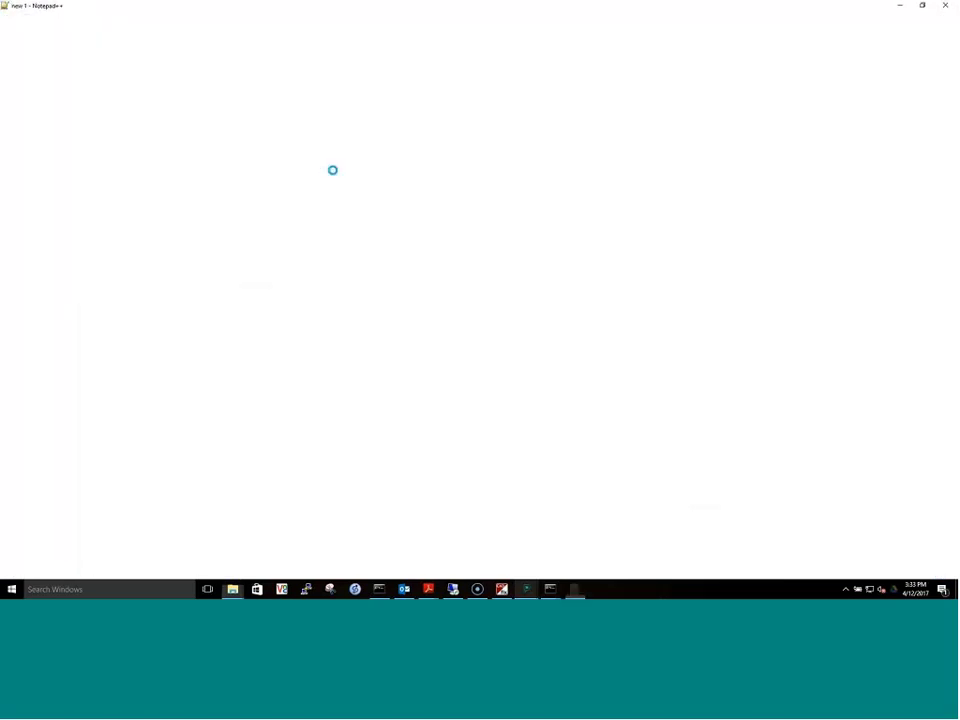
{"action": "left_click_drag", "start_coordinate": [223, 54], "coordinate": [466, 54]}
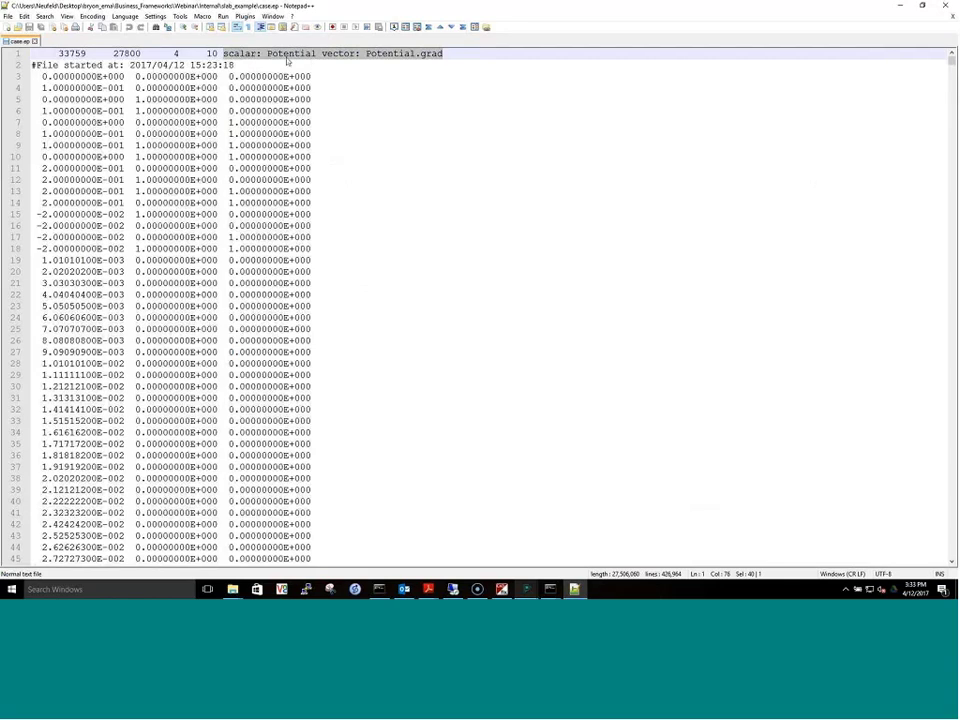
{"action": "left_click", "coordinate": [612, 57]}
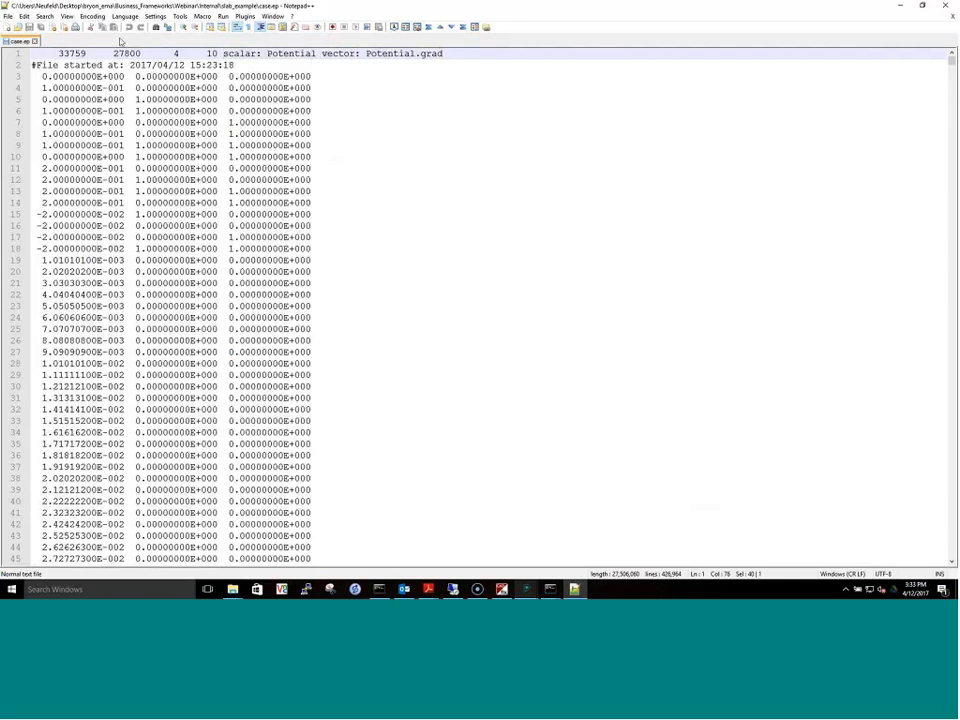
{"action": "left_click", "coordinate": [35, 42]}
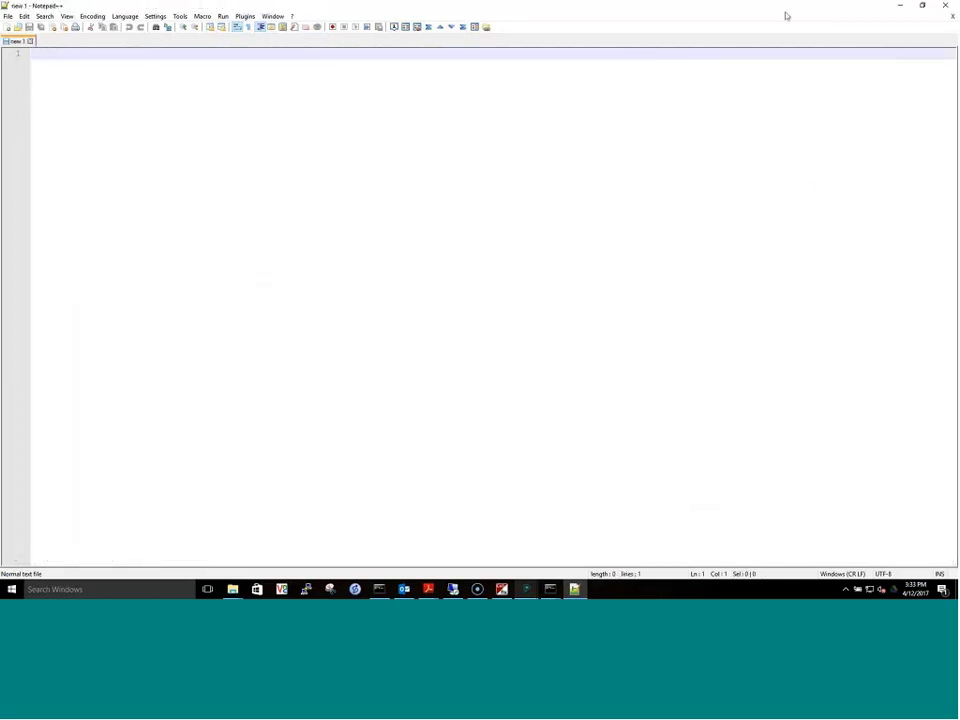
{"action": "left_click", "coordinate": [944, 6]}
{"action": "left_click", "coordinate": [899, 7]}
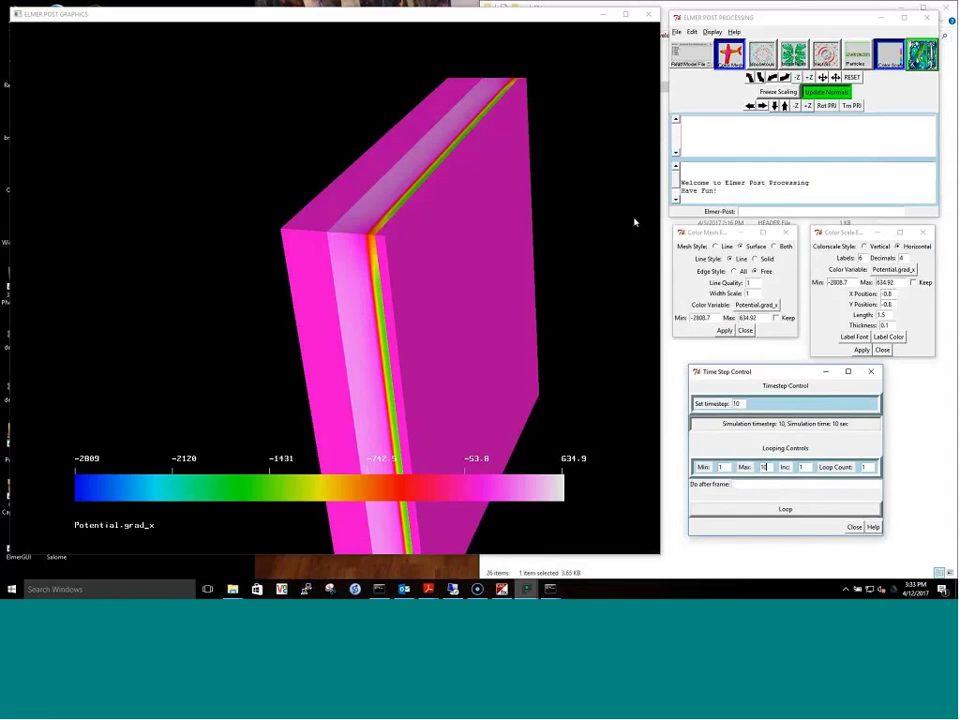
- Rotate the slab slightly in ElmerPost and loop the Potential.grad_x results repeatedly over time steps 1 to 10
{"action": "left_click_drag", "start_coordinate": [388, 240], "coordinate": [320, 390]}
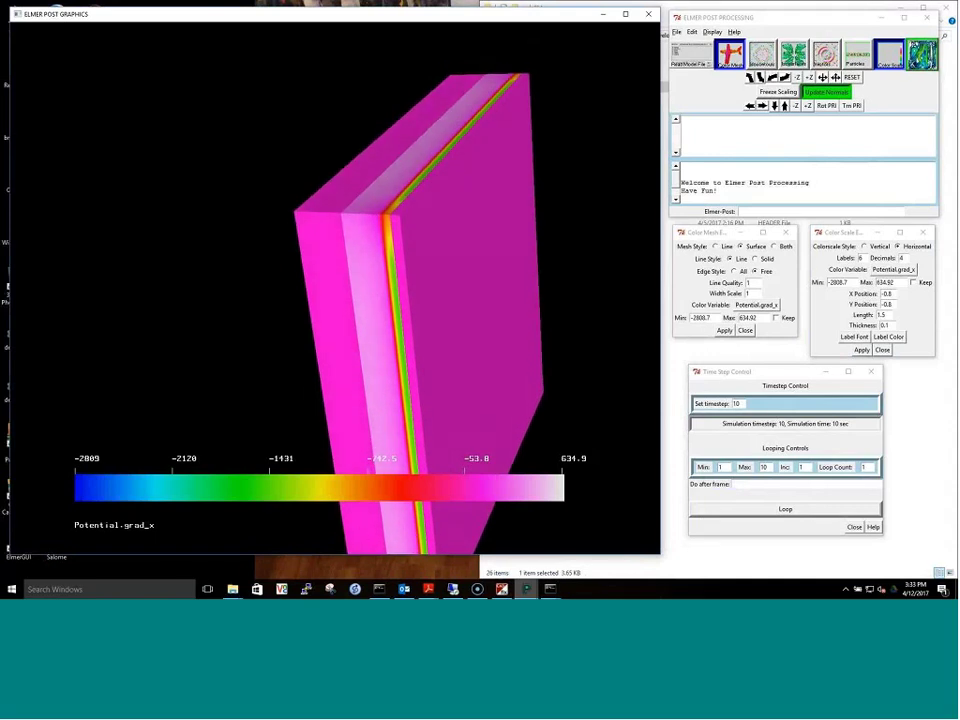
{"action": "left_click", "coordinate": [718, 512]}
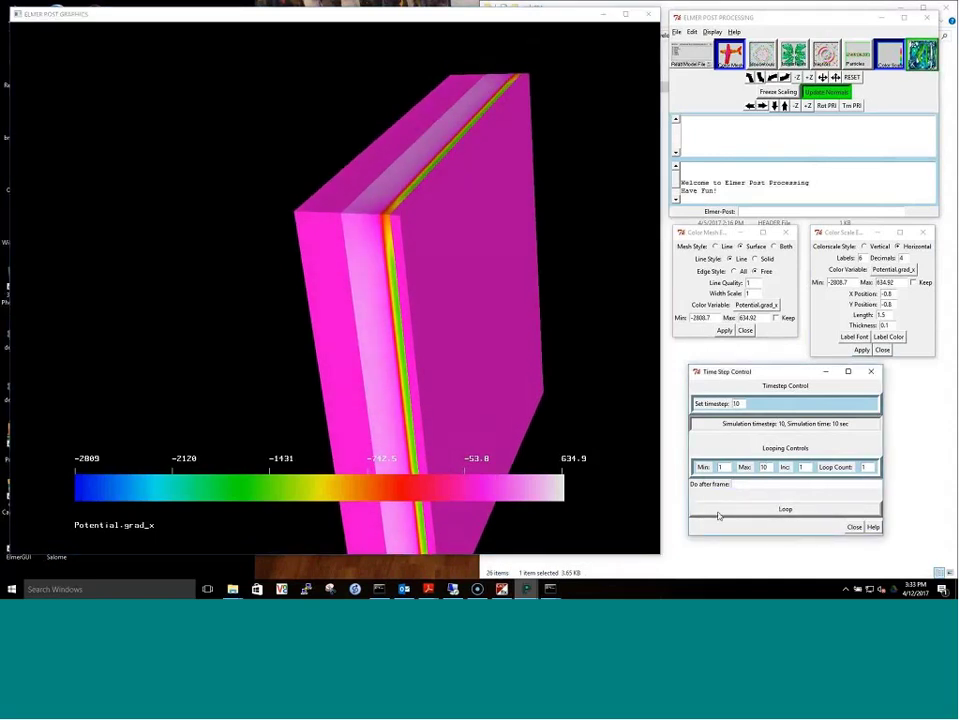
{"action": "left_click", "coordinate": [718, 513]}
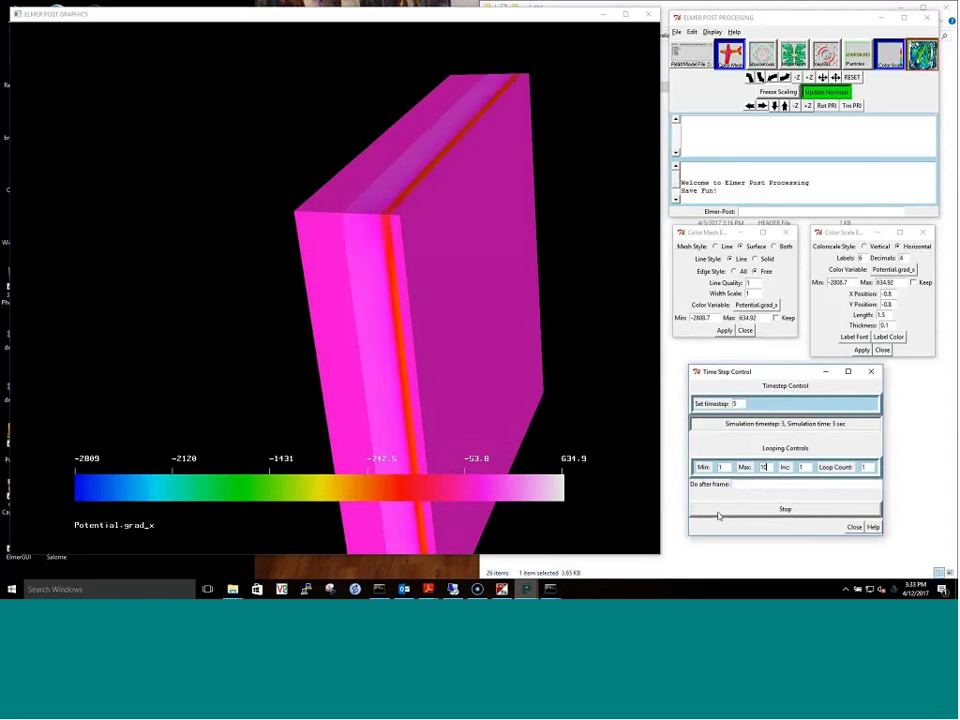
{"action": "left_click", "coordinate": [718, 515]}
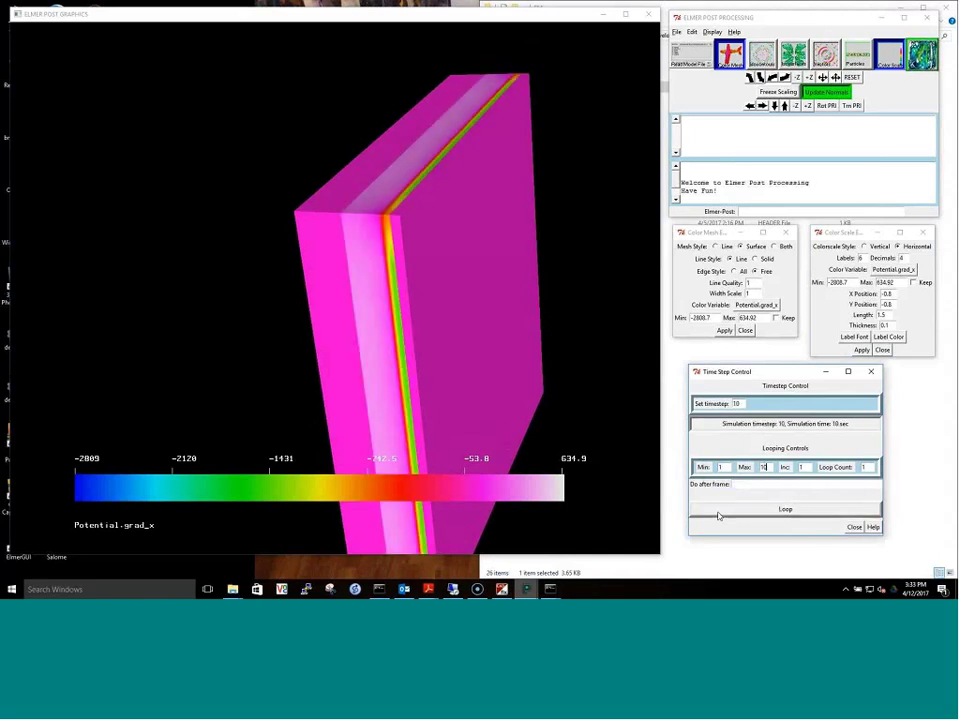
{"action": "left_click", "coordinate": [718, 514]}
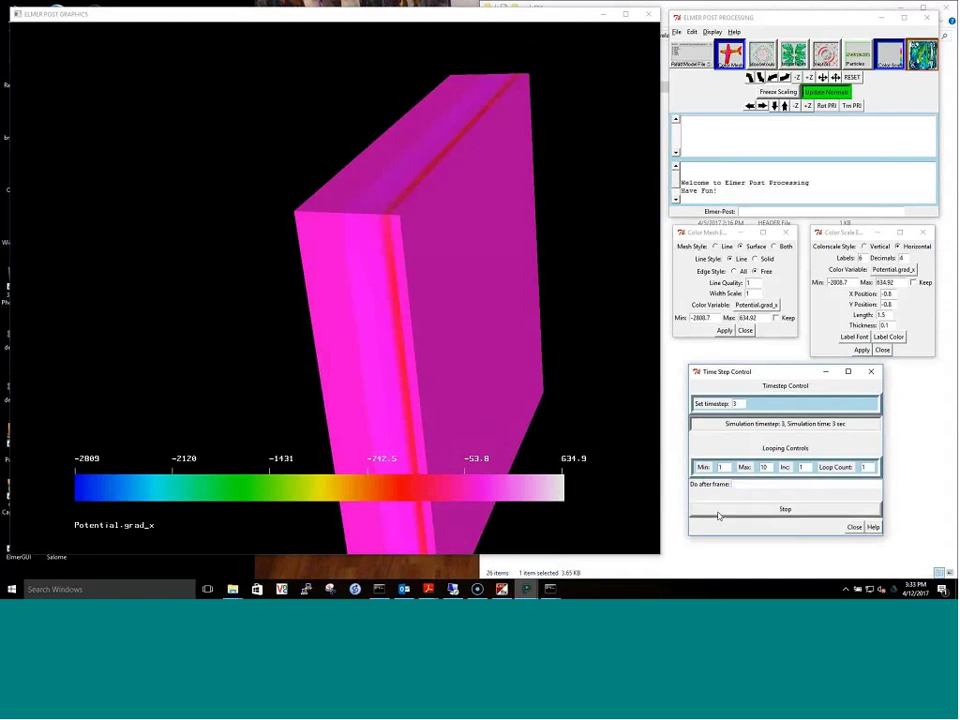
- Switch to the slab_example folder in File Explorer and paste case.ep into its plot_line subfolder, replacing the existing copy
{"action": "mouse_move", "coordinate": [232, 589]}
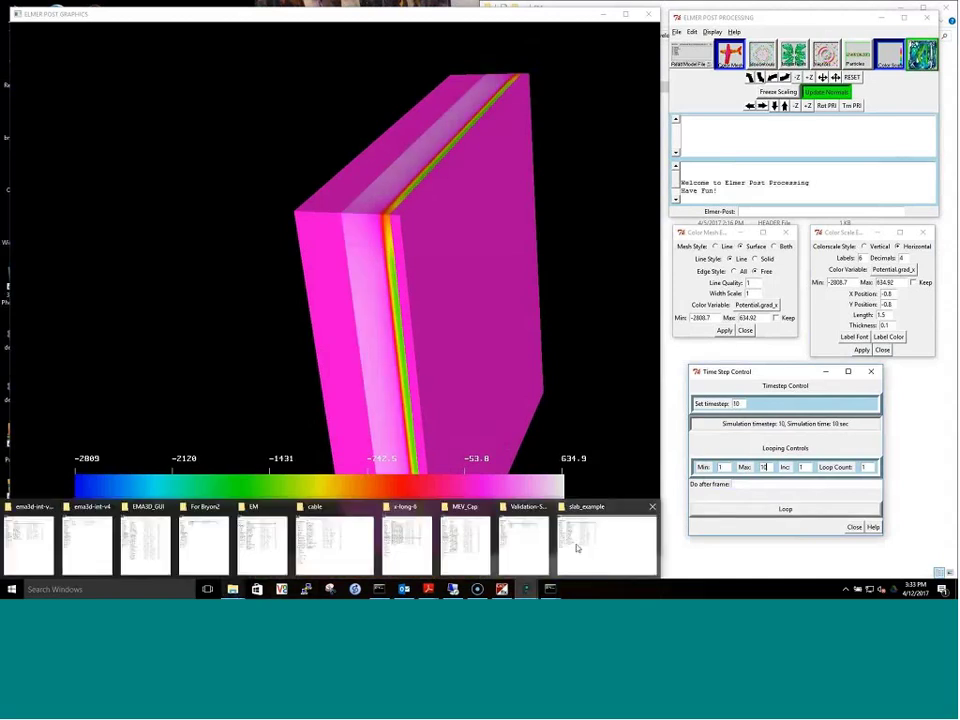
{"action": "left_click", "coordinate": [604, 540]}
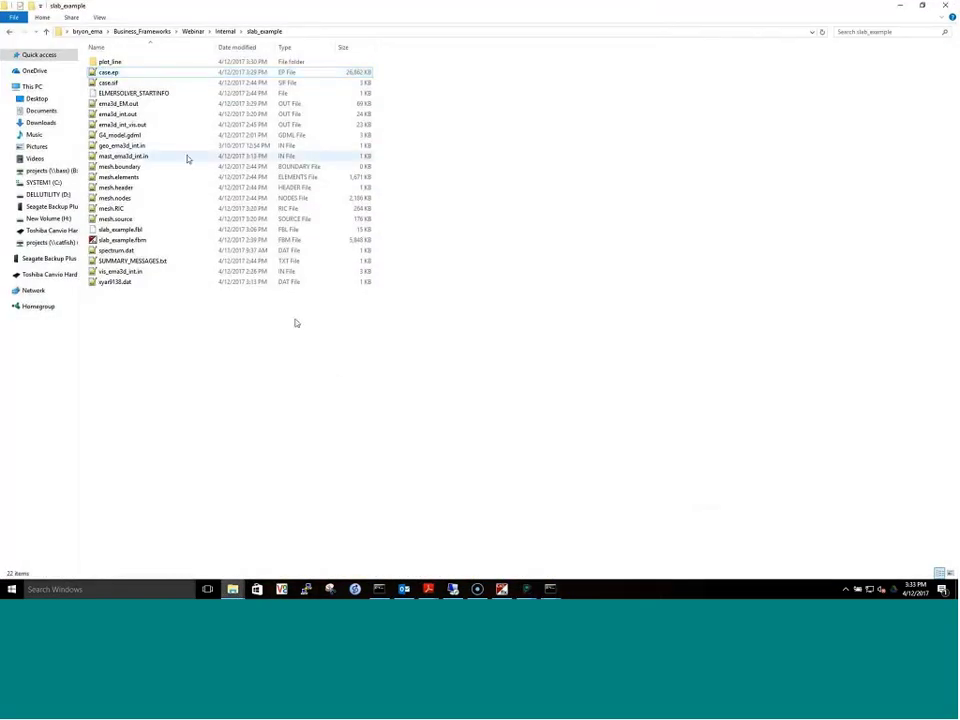
{"action": "double_click", "coordinate": [110, 62]}
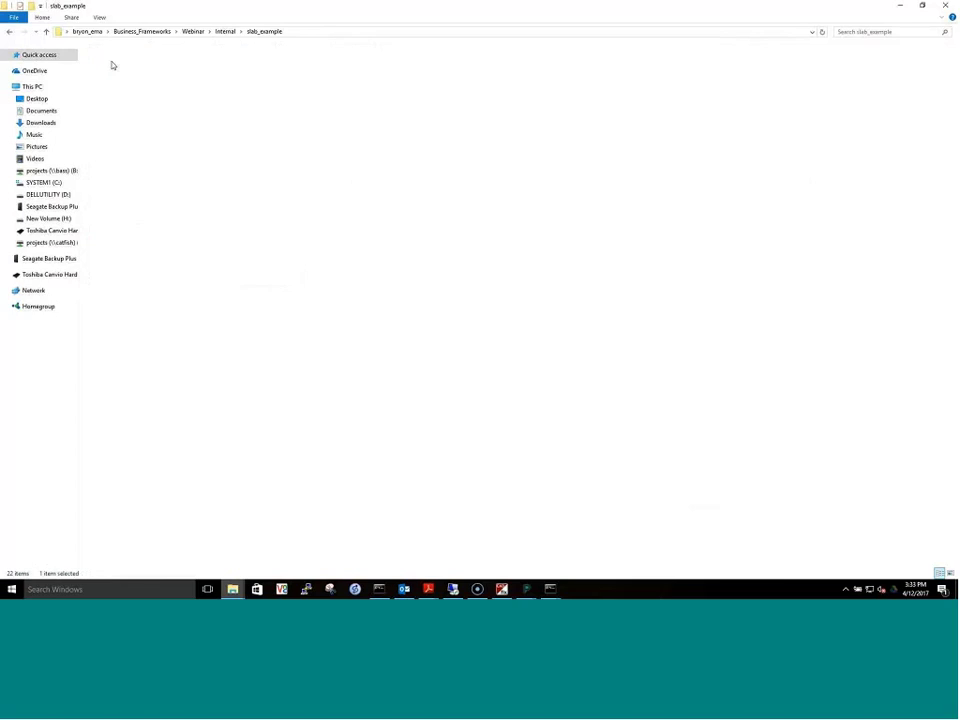
{"action": "key", "text": "ctrl+v"}
{"action": "key", "text": "Return"}
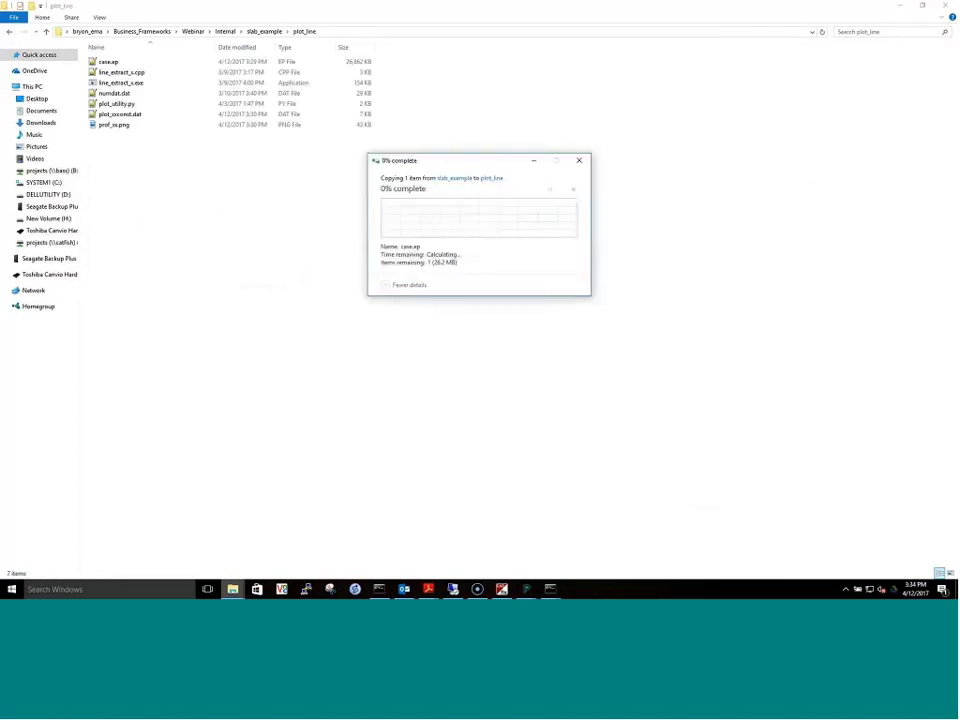
- Run the line_extract_v.exe utility in plot_line, and run python plot_utility.py from the command prompt in that folder
{"action": "double_click", "coordinate": [121, 82]}
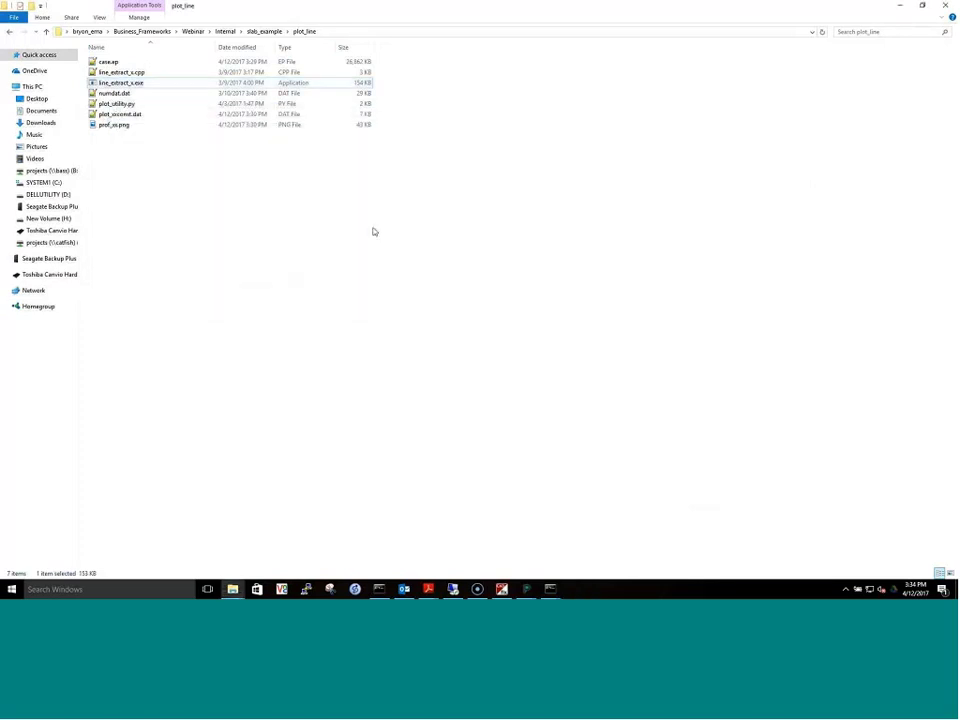
{"action": "mouse_move", "coordinate": [551, 590]}
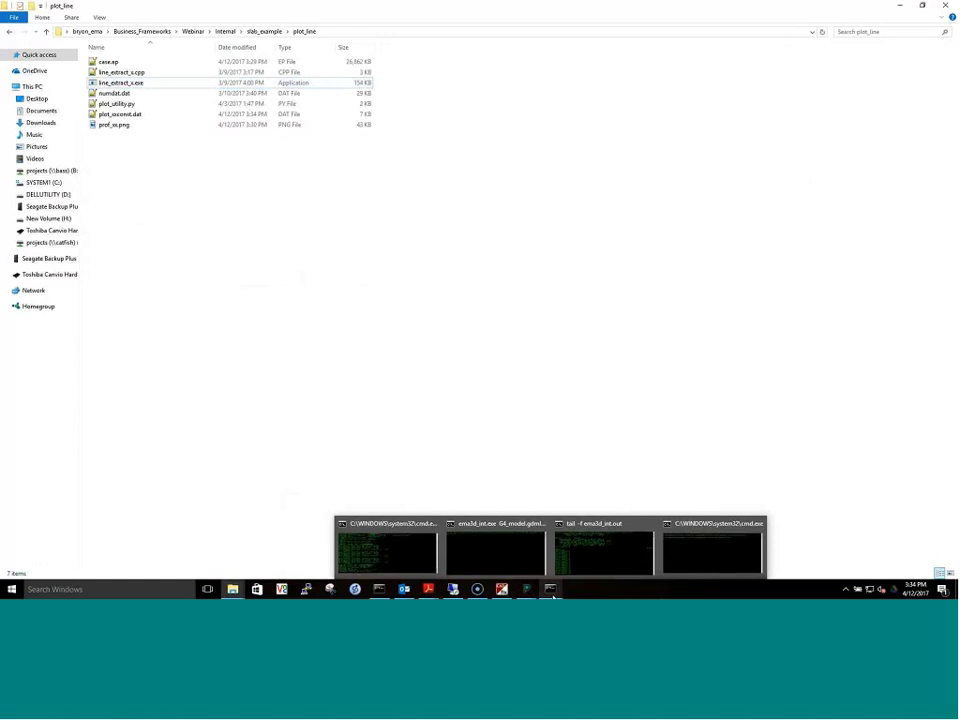
{"action": "left_click", "coordinate": [700, 565]}
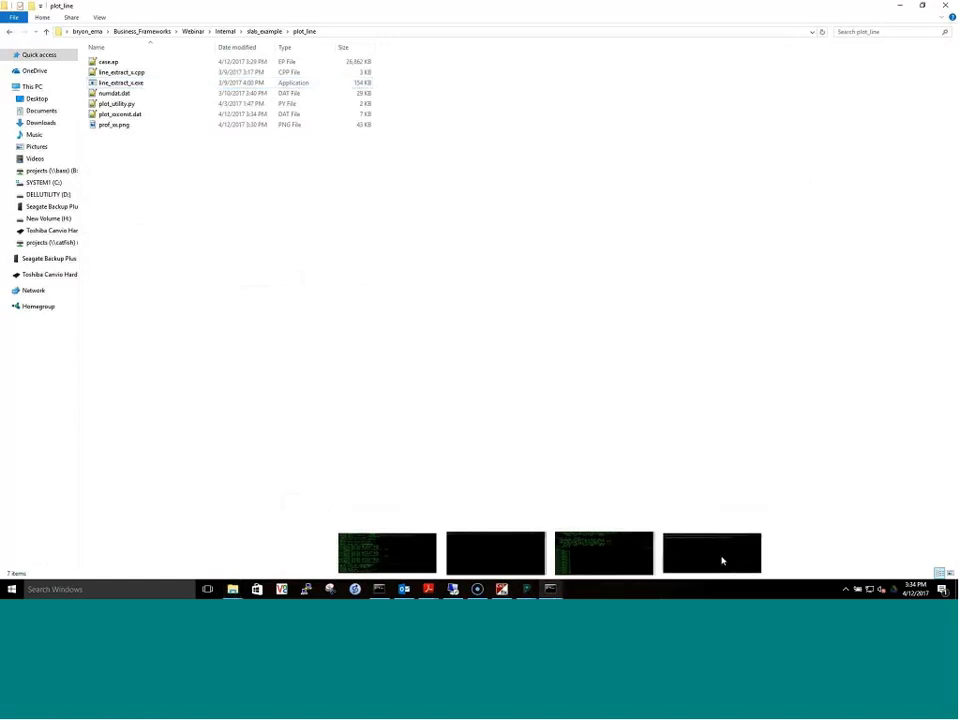
{"action": "key", "text": "Up"}
{"action": "key", "text": "Return"}
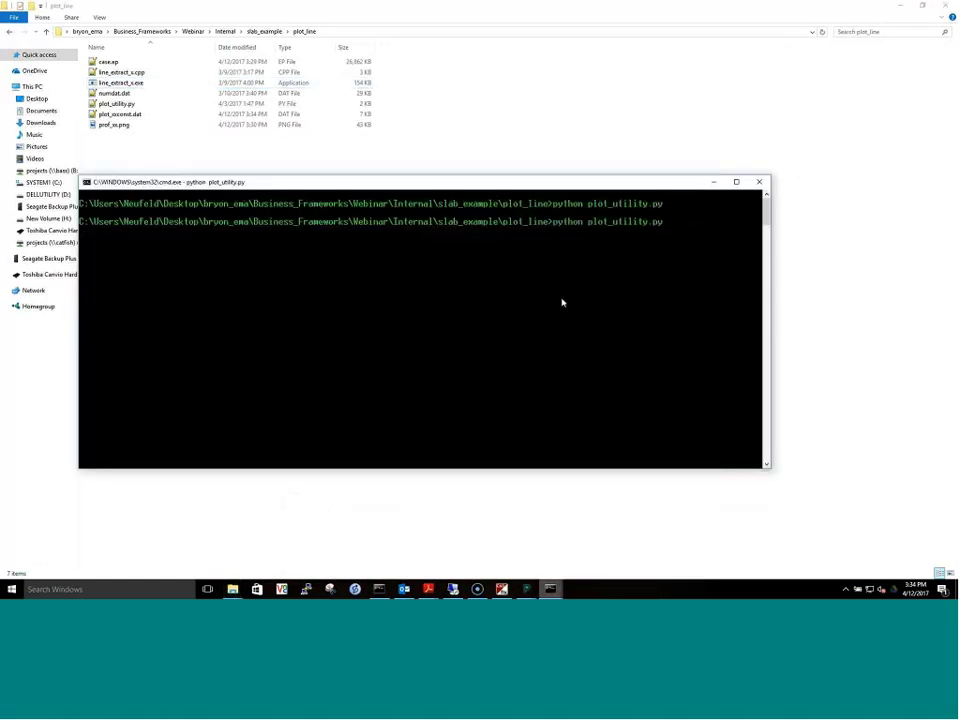
- Open prof_xx.png to compare the EMA3D-Internal and NUMIT E-field profiles, and close the image
{"action": "left_click", "coordinate": [275, 152]}
{"action": "double_click", "coordinate": [118, 125]}
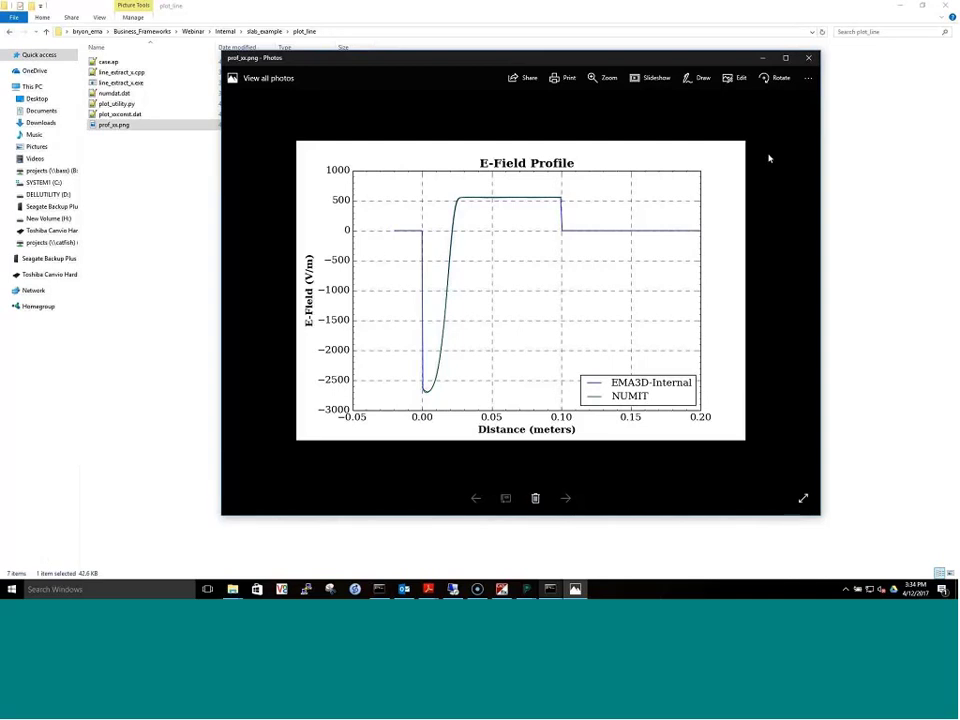
{"action": "left_click", "coordinate": [808, 57]}
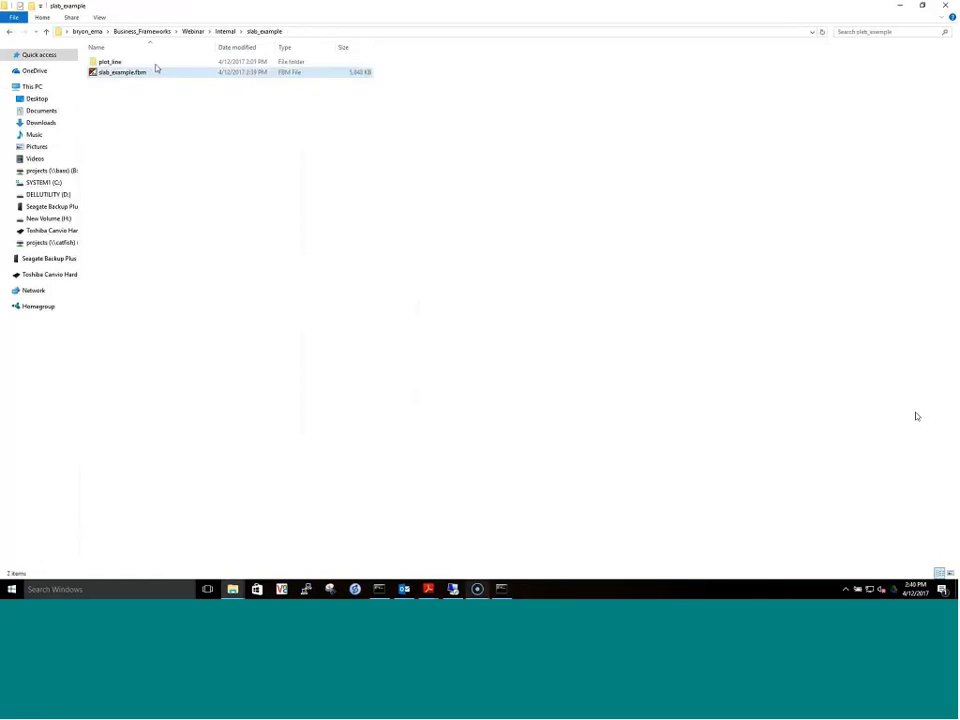
{"action": "left_click", "coordinate": [130, 74]}
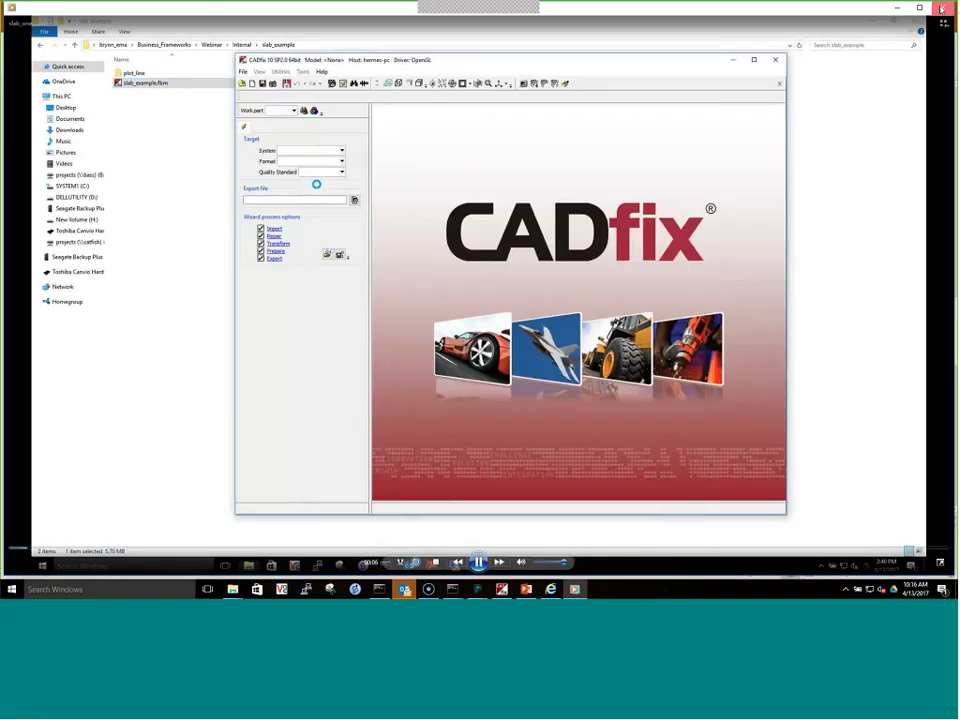
{"action": "left_click", "coordinate": [941, 8]}
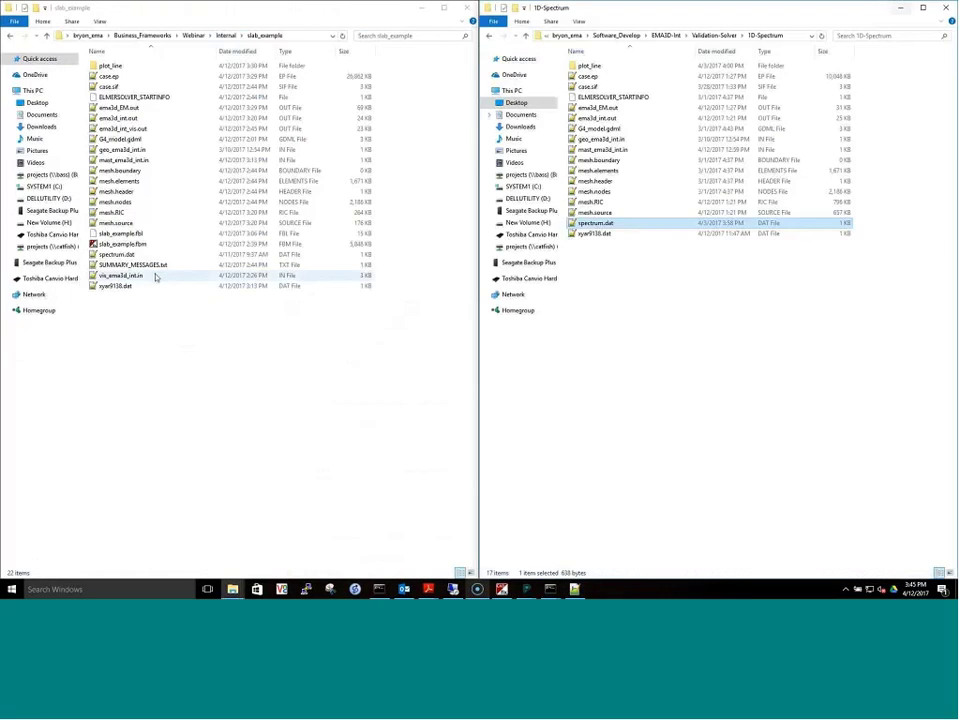
- Open spectrum.dat from slab_example in Notepad++ and move it to the other view beside the 1D-Spectrum version
{"action": "left_click", "coordinate": [121, 256]}
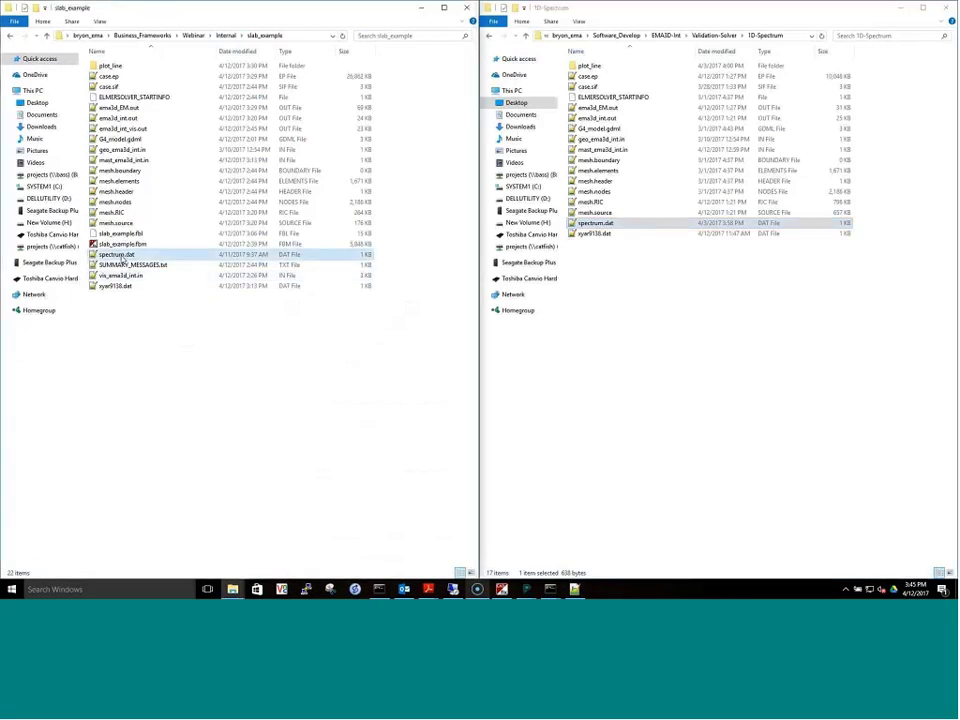
{"action": "key", "text": "Return"}
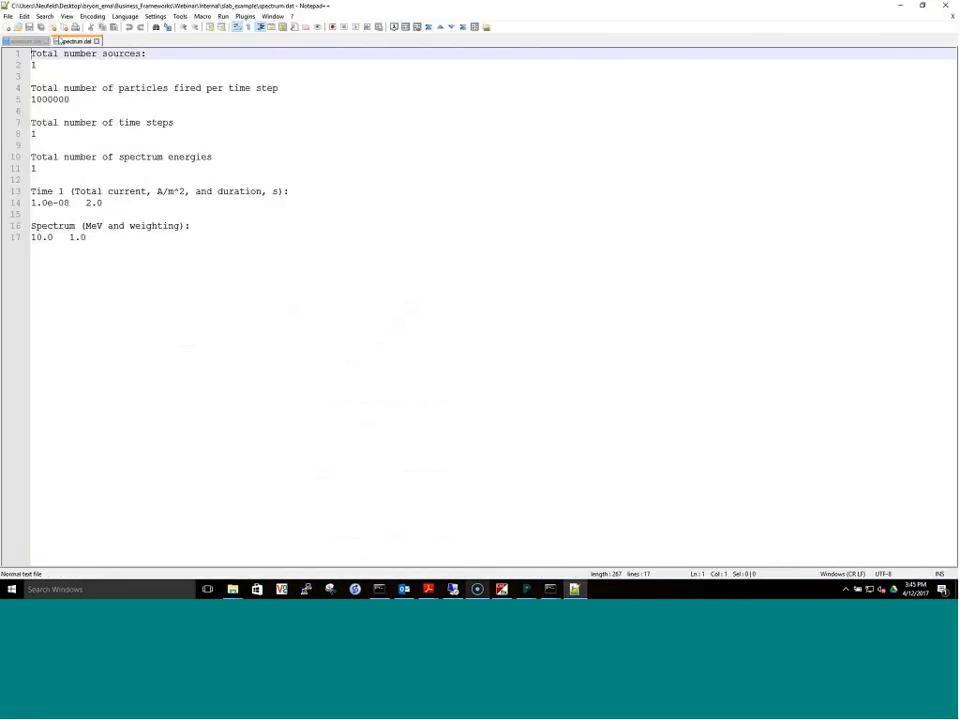
{"action": "left_click_drag", "start_coordinate": [644, 92], "coordinate": [644, 92]}
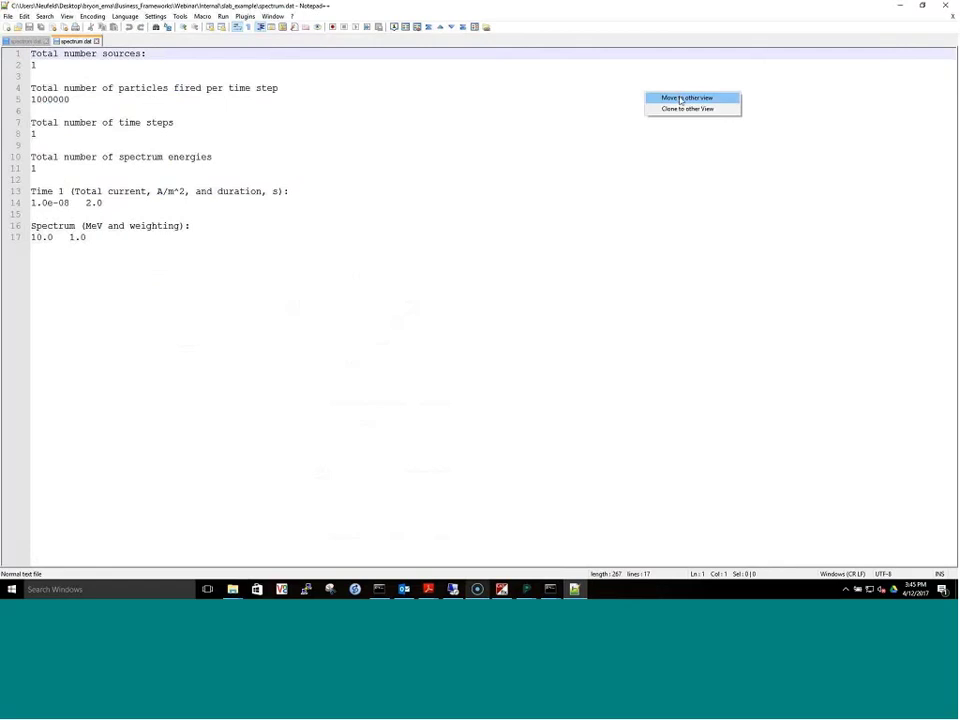
{"action": "left_click", "coordinate": [677, 96]}
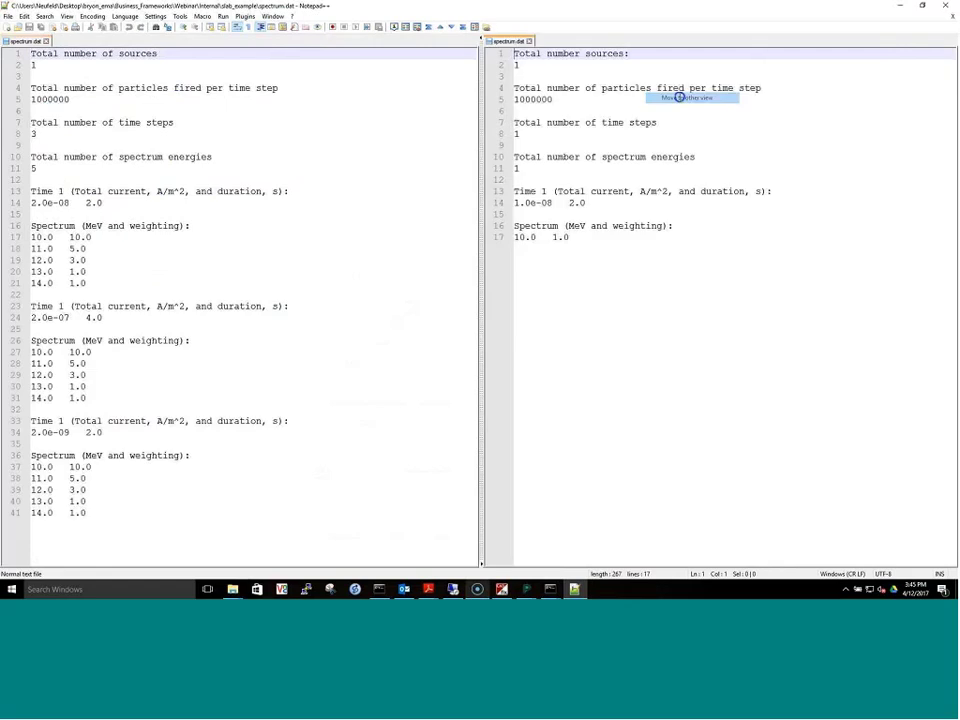
- Replace the slab_example spectrum.dat contents from the particle-count heading to the end with the matching lines of the 1D-Spectrum file
{"action": "left_click", "coordinate": [121, 69]}
{"action": "key", "text": "Down"}
{"action": "key", "text": "shift+Down"}
{"action": "key", "text": "shift+Down"}
{"action": "key", "text": "shift+Down"}
{"action": "key", "text": "shift+Down"}
{"action": "key", "text": "shift+Down"}
{"action": "key", "text": "shift+Down"}
{"action": "key", "text": "shift+Down"}
{"action": "key", "text": "shift+Down"}
{"action": "key", "text": "shift+Down"}
{"action": "key", "text": "shift+Down"}
{"action": "key", "text": "shift+Down"}
{"action": "key", "text": "shift+Down"}
{"action": "key", "text": "shift+Down"}
{"action": "key", "text": "shift+Down"}
{"action": "key", "text": "shift+Down"}
{"action": "key", "text": "shift+Down"}
{"action": "key", "text": "shift+Down"}
{"action": "key", "text": "shift+Down"}
{"action": "key", "text": "shift+Down"}
{"action": "key", "text": "shift+Down"}
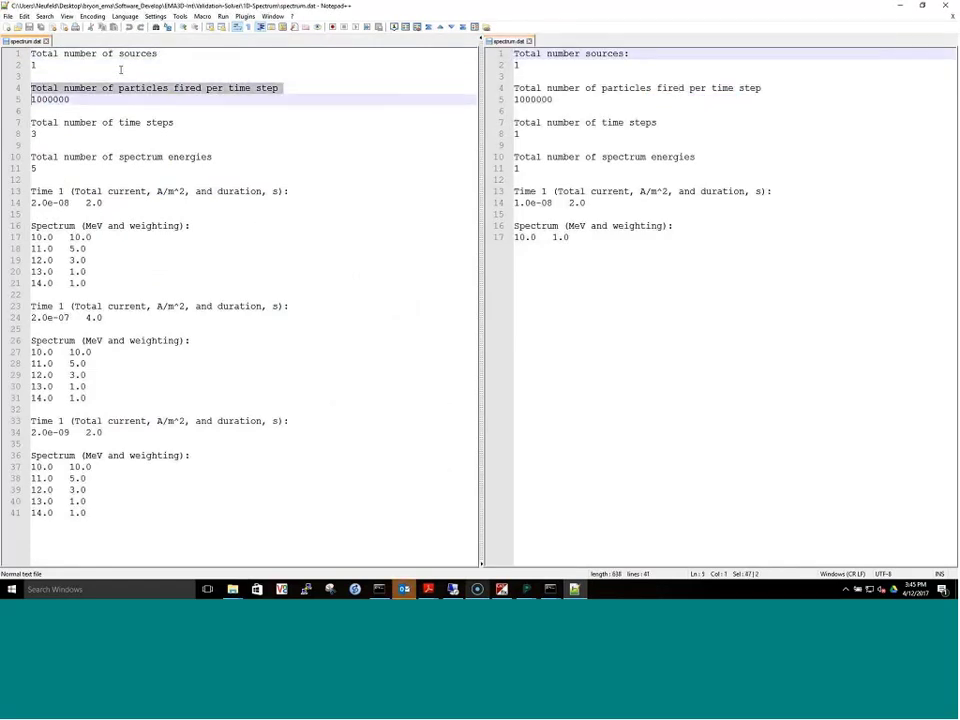
{"action": "key", "text": "shift+End"}
{"action": "key", "text": "ctrl+c"}
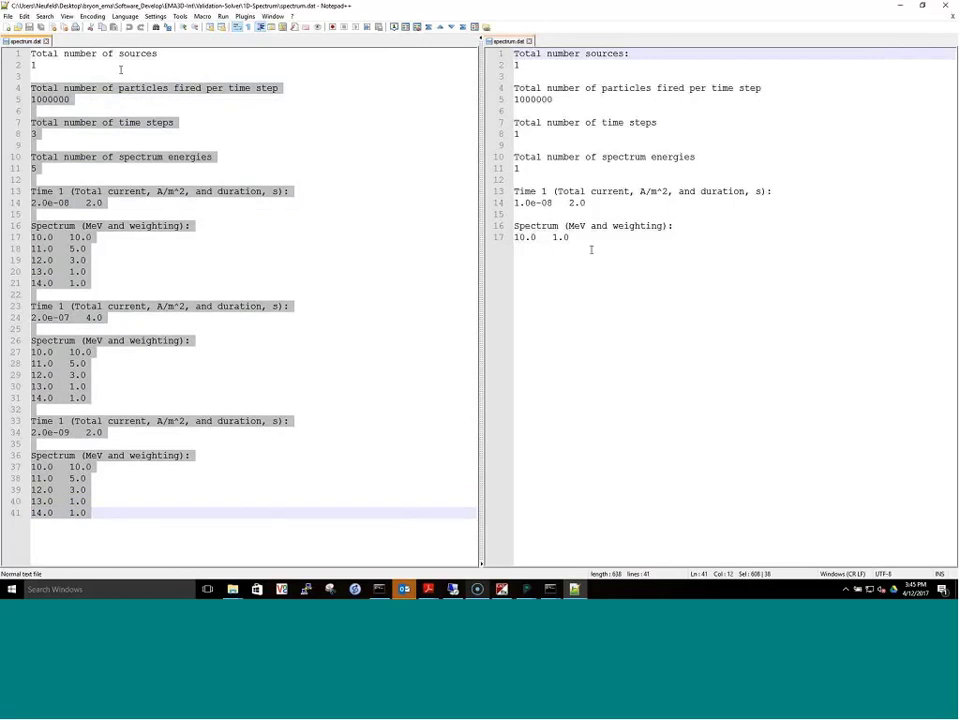
{"action": "left_click_drag", "start_coordinate": [585, 238], "coordinate": [501, 91]}
{"action": "key", "text": "ctrl+v"}
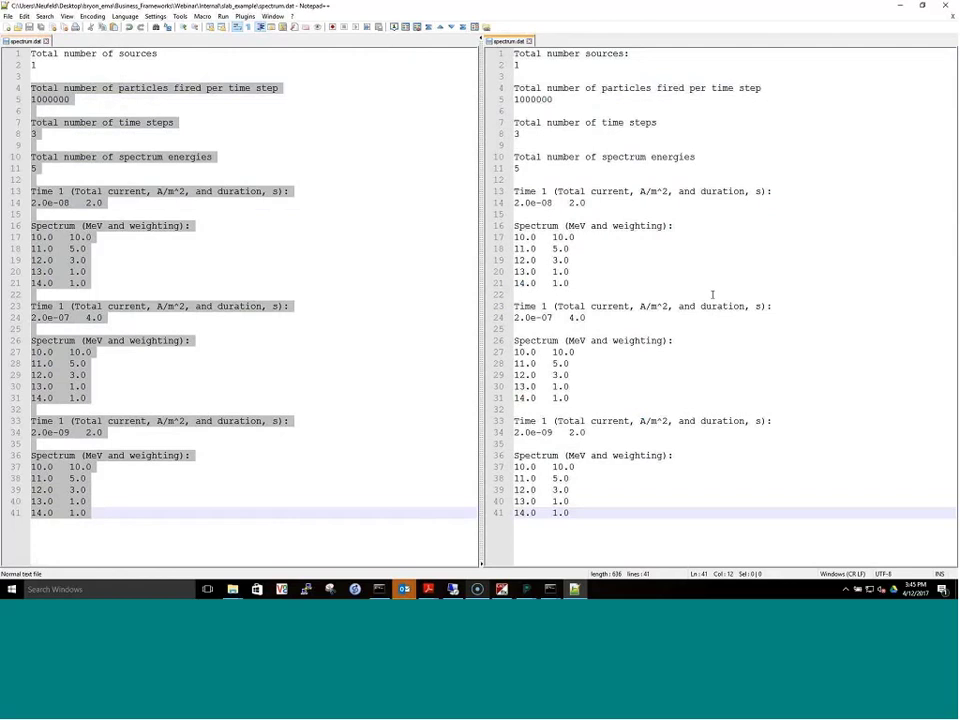
- Examine the number of spectrum energies and the energy and weighting entries in the slab_example spectrum.dat
{"action": "left_click", "coordinate": [519, 166]}
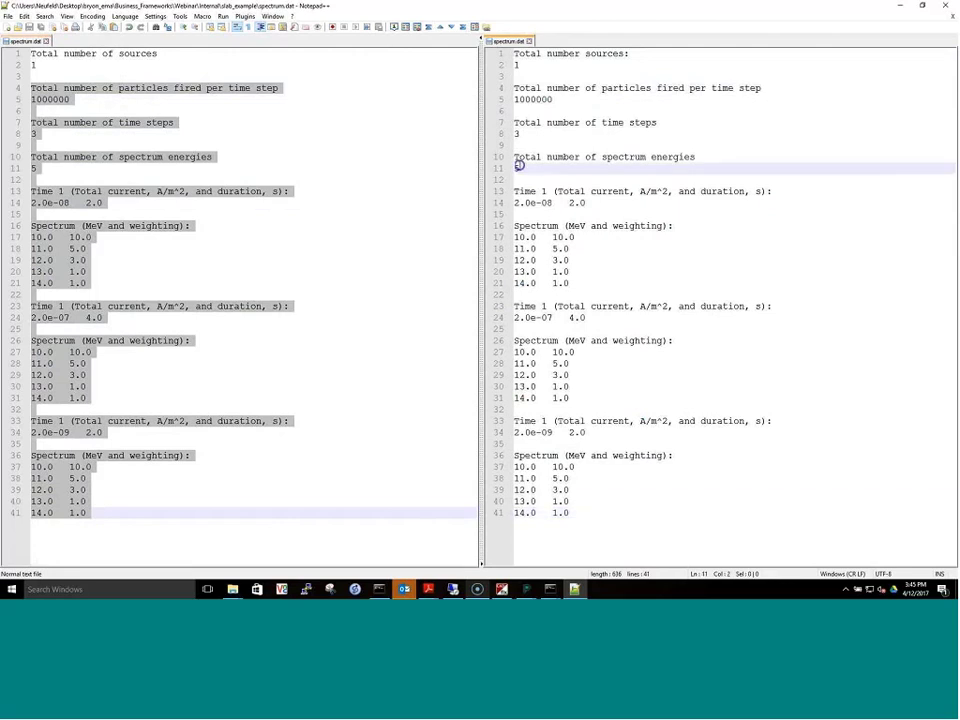
{"action": "double_click", "coordinate": [519, 166]}
{"action": "left_click_drag", "start_coordinate": [516, 237], "coordinate": [571, 283]}
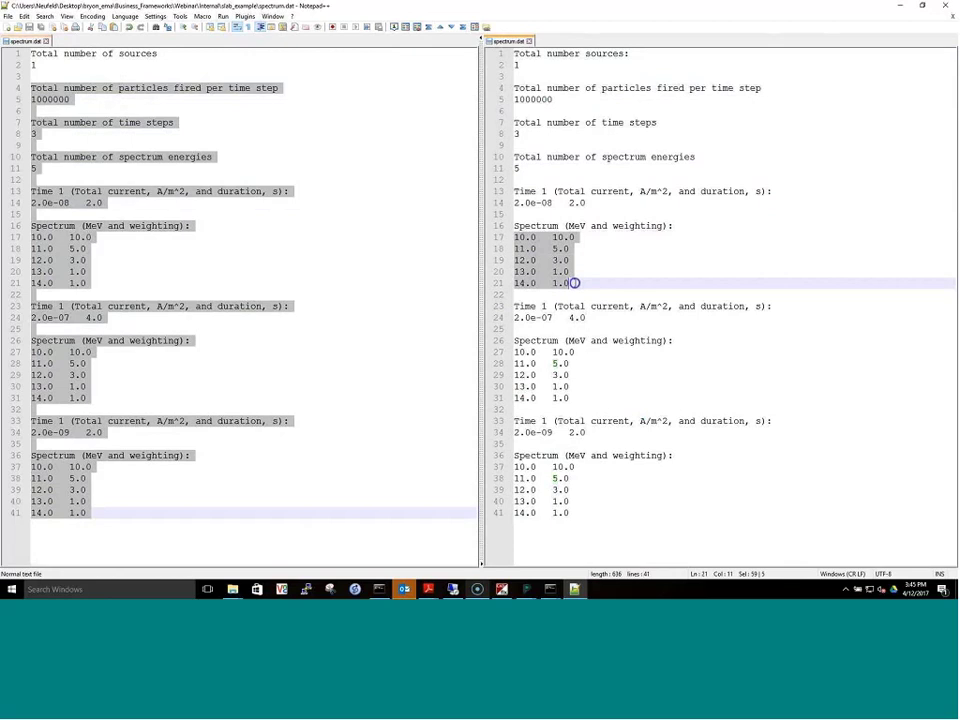
{"action": "key", "text": "Left"}
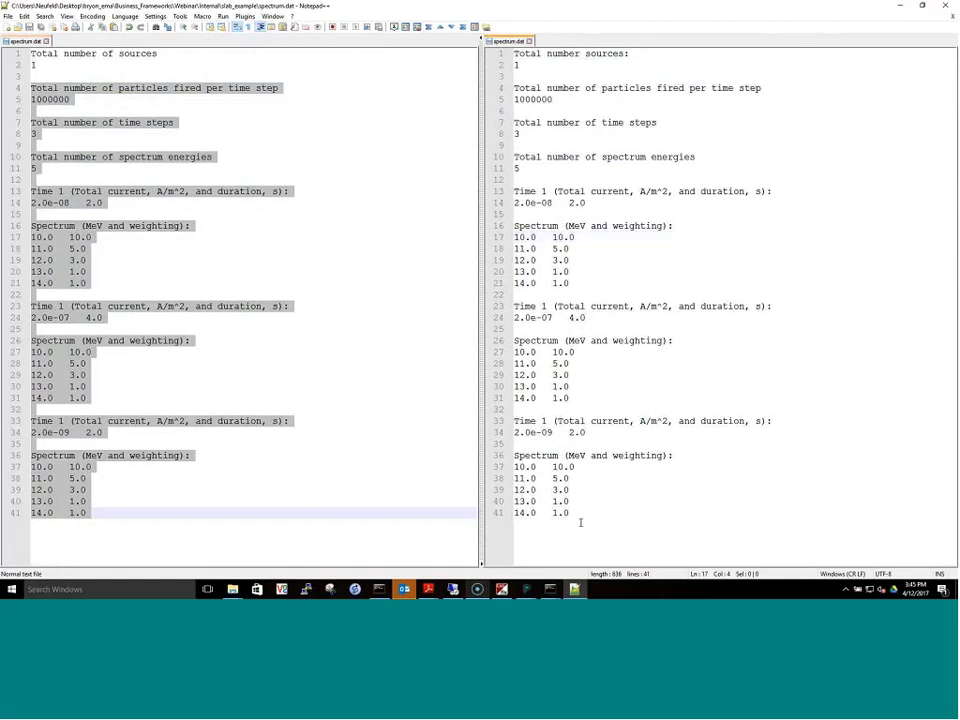
{"action": "left_click_drag", "start_coordinate": [581, 521], "coordinate": [395, 36]}
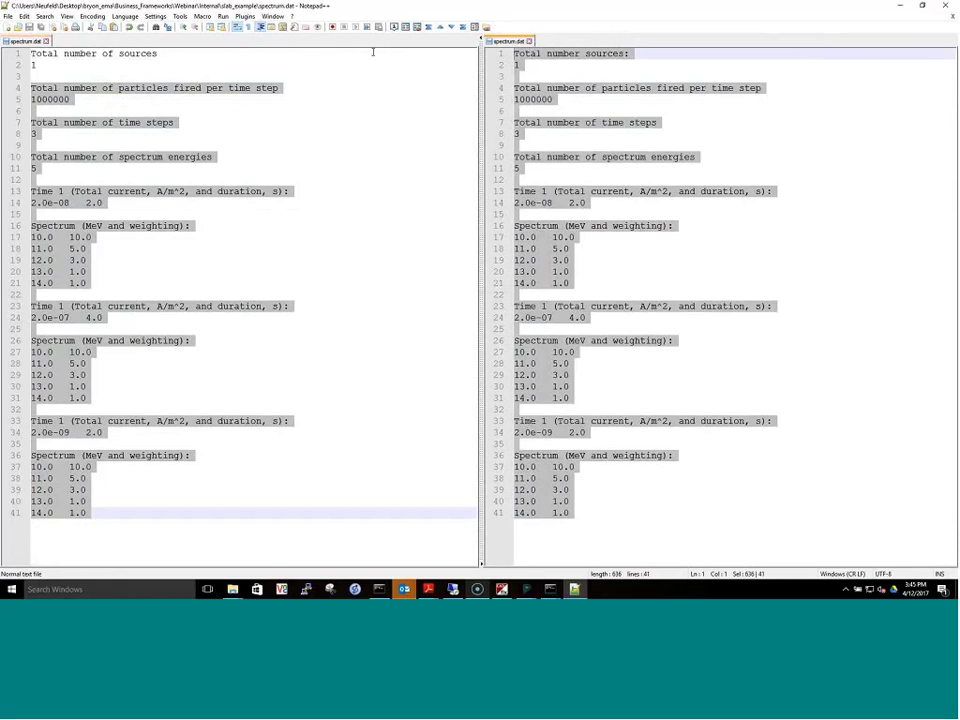
- Close both spectrum.dat files and exit Notepad++
{"action": "left_click", "coordinate": [46, 41]}
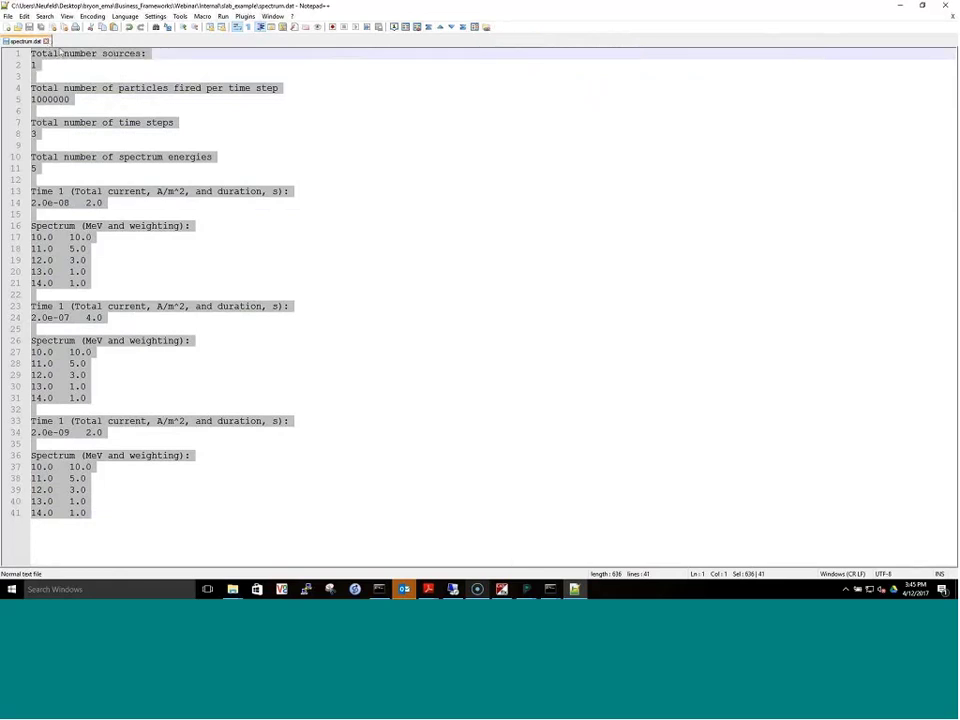
{"action": "left_click", "coordinate": [46, 41]}
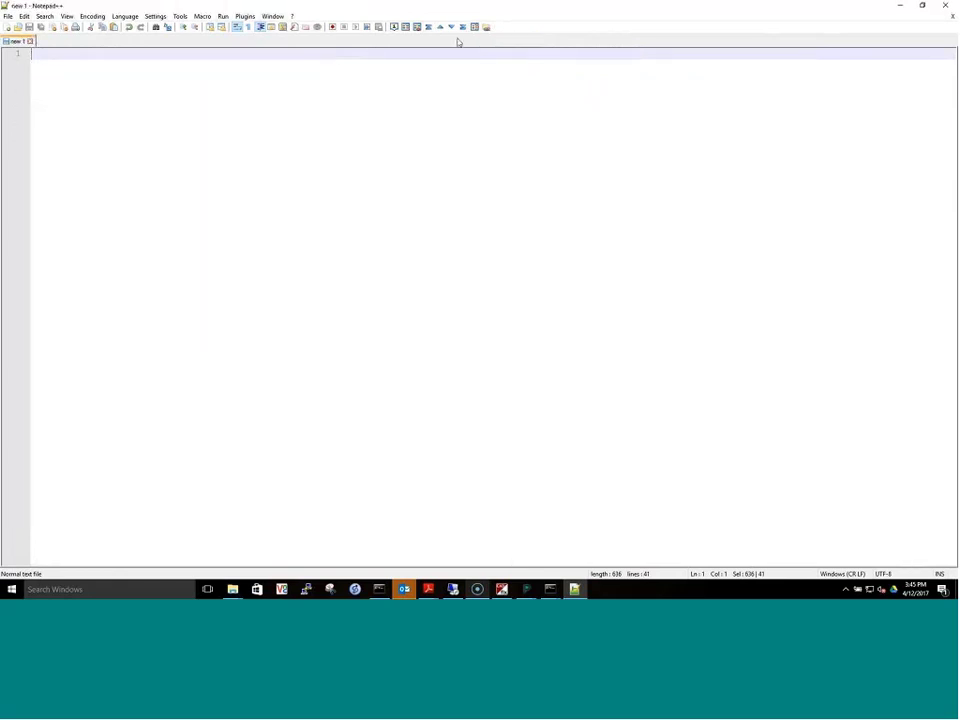
{"action": "left_click", "coordinate": [945, 5]}
- Switch to CADfix and start the GEANT4 run with the modified spectrum
{"action": "left_click", "coordinate": [502, 590]}
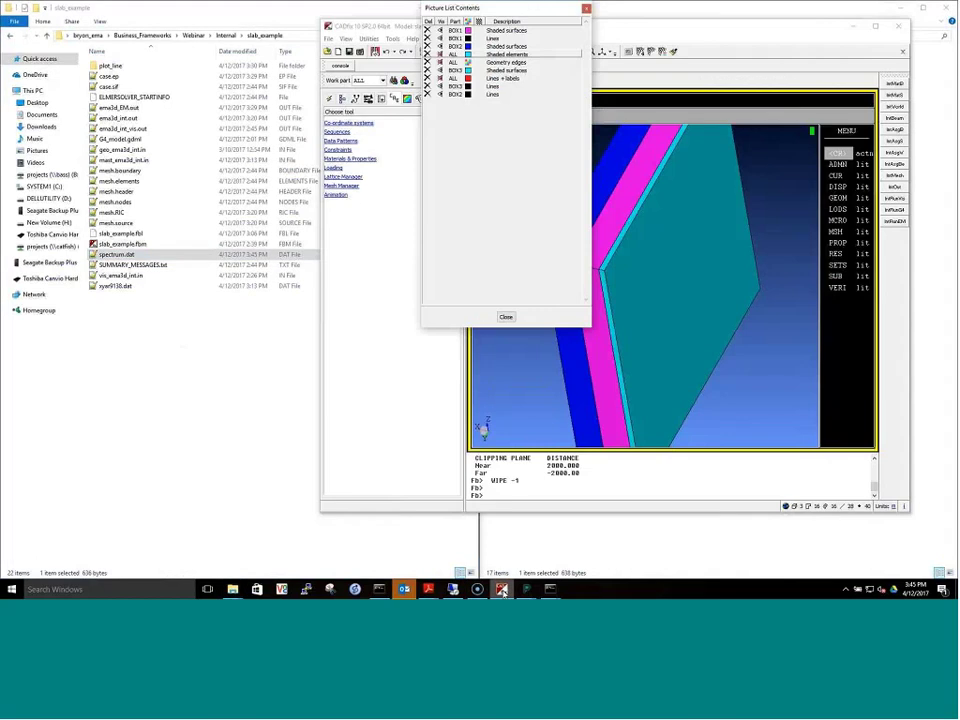
{"action": "left_click", "coordinate": [897, 210]}
{"action": "left_click", "coordinate": [645, 352]}
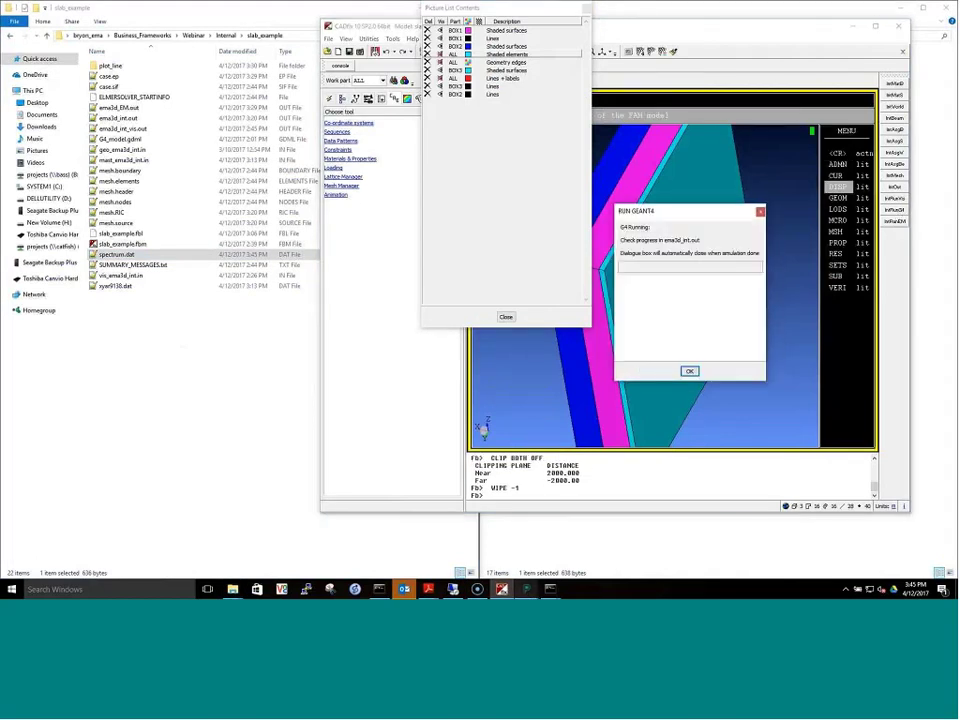
- In the command prompt, go up to the slab_example folder and monitor the GEANT4 run with tail -f ema3d_int.out
{"action": "mouse_move", "coordinate": [547, 591]}
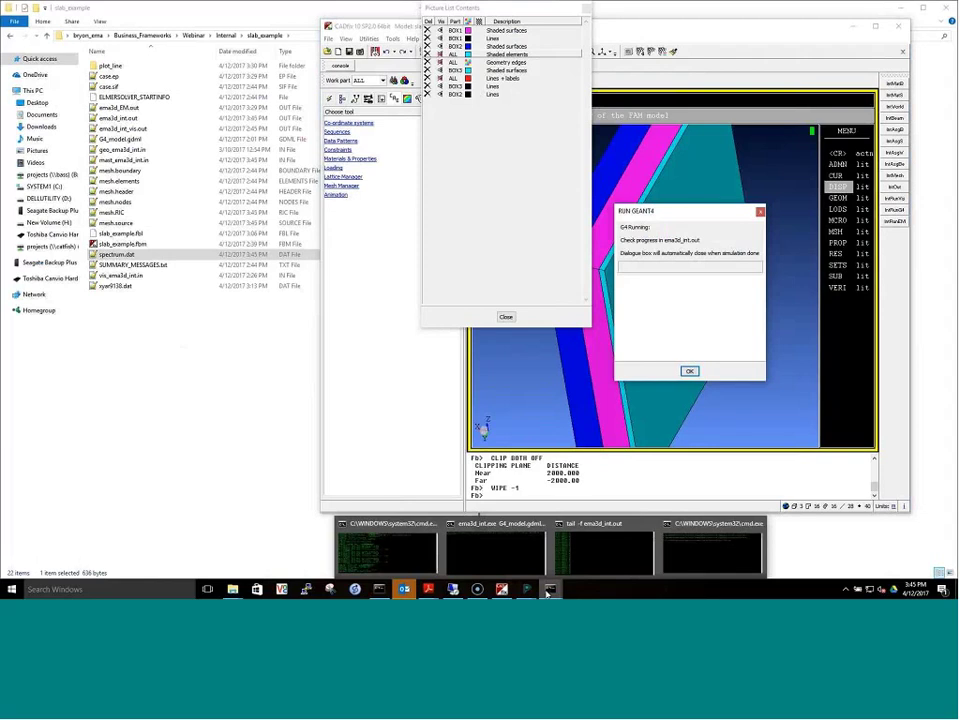
{"action": "left_click", "coordinate": [754, 553]}
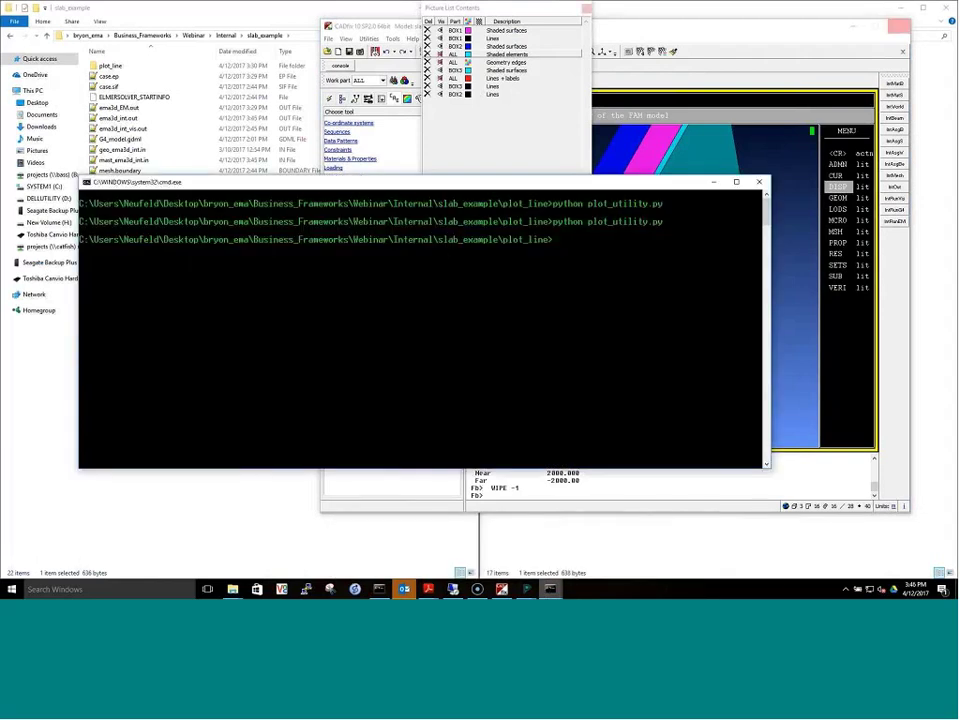
{"action": "type", "text": "cd .."}
{"action": "key", "text": "Return"}
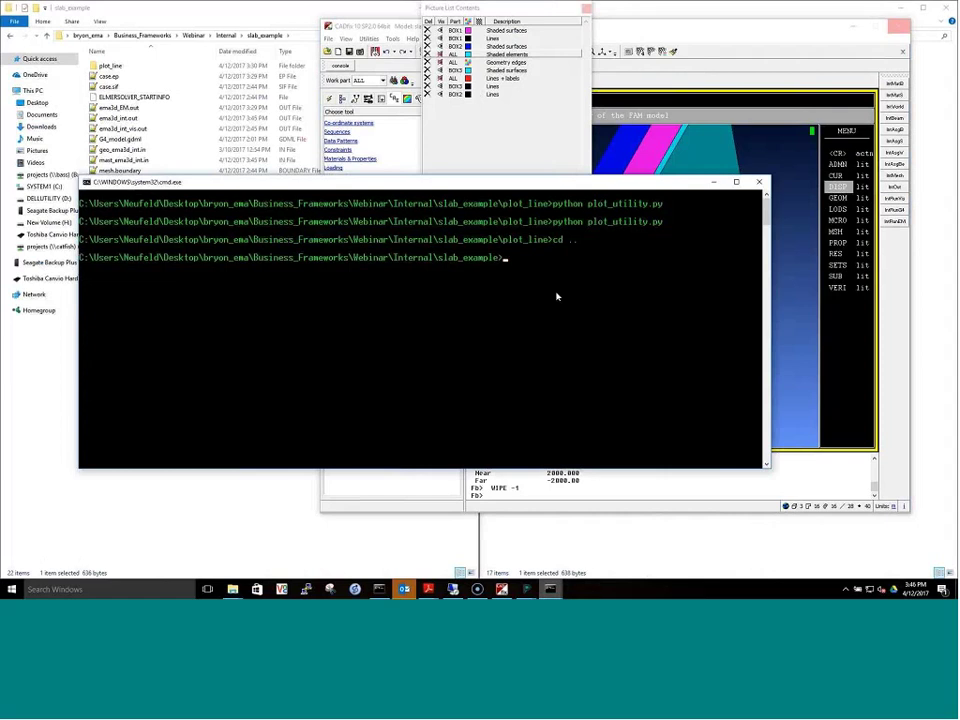
{"action": "type", "text": "tail -f ema3d_EM.out"}
{"action": "key", "text": "Tab"}
{"action": "key", "text": "Return"}
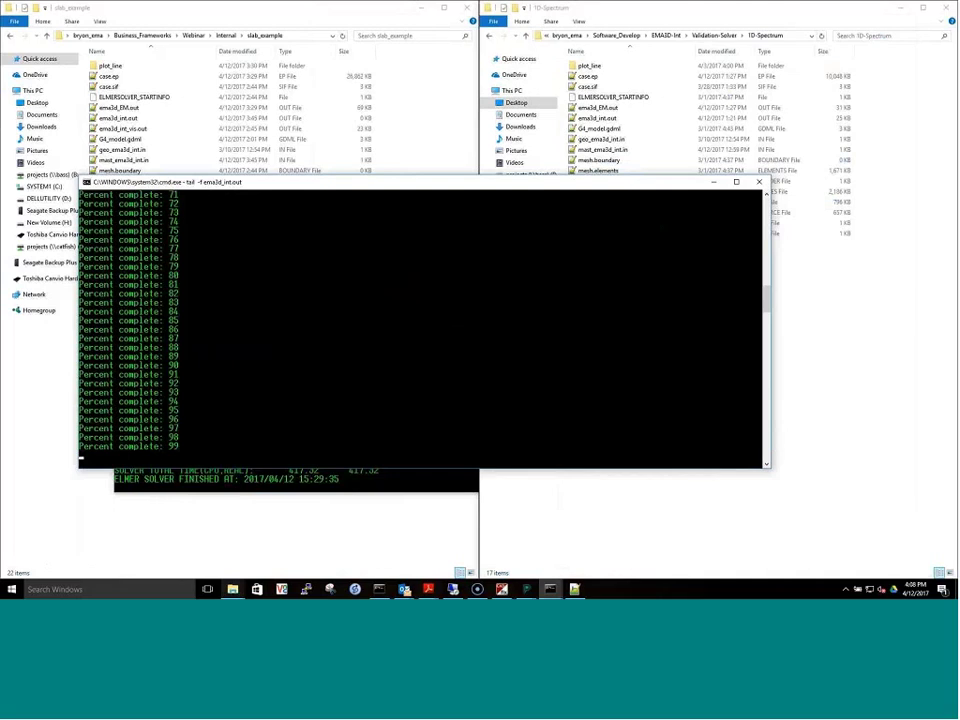
{"action": "double_click", "coordinate": [512, 190]}
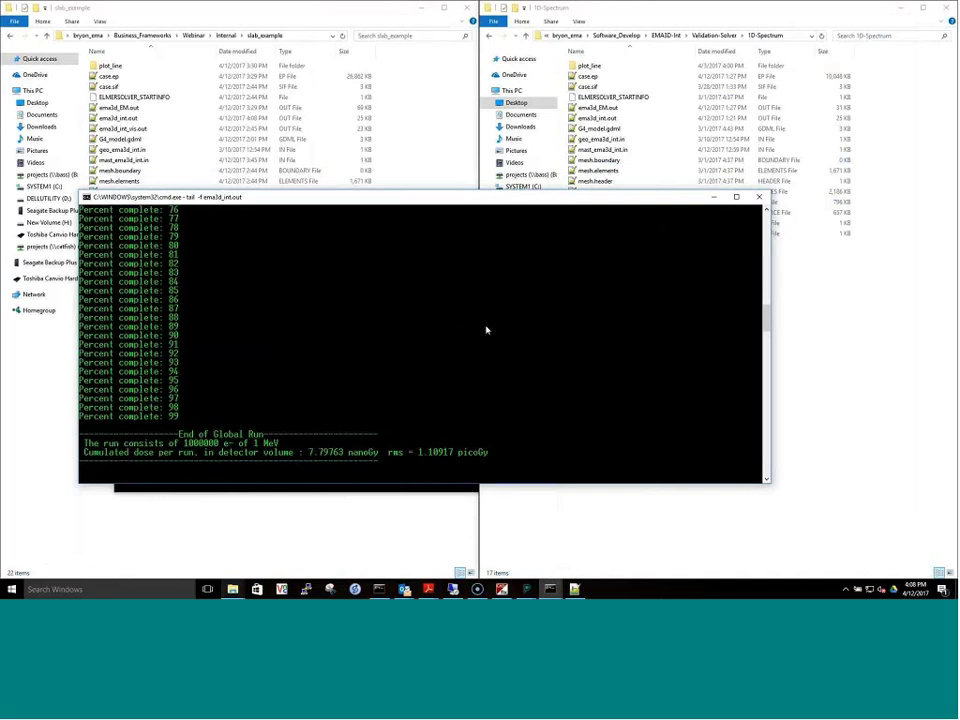
- Switch back to CADfix and start the EM solver with the Internal Charging Run EM Tool
{"action": "left_click", "coordinate": [520, 580]}
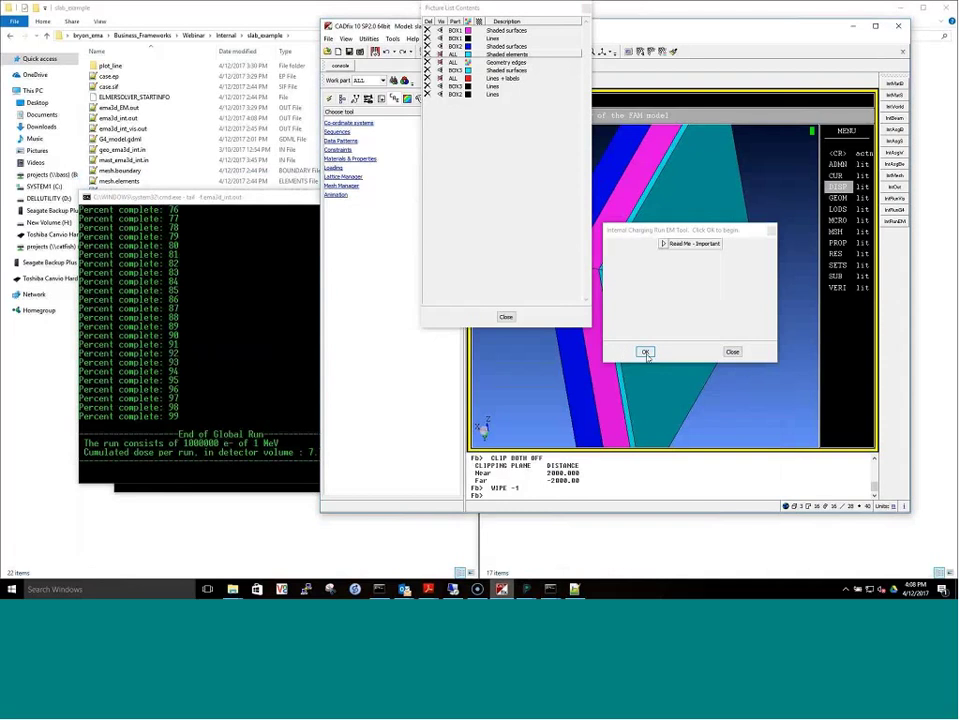
{"action": "left_click", "coordinate": [646, 353]}
- In the command prompt, stop following the GEANT4 log and monitor the EM solver run with tail -f ema3d_EM.out
{"action": "left_click", "coordinate": [257, 375]}
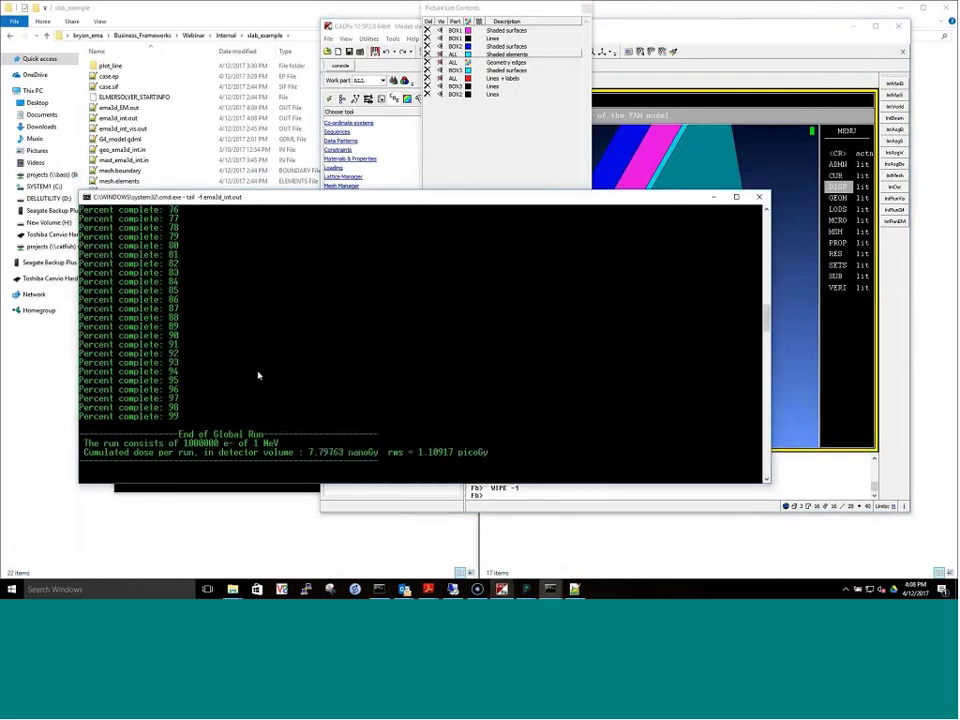
{"action": "key", "text": "ctrl+c"}
{"action": "key", "text": "Up"}
{"action": "key", "text": "Escape"}
{"action": "type", "text": "cd "}
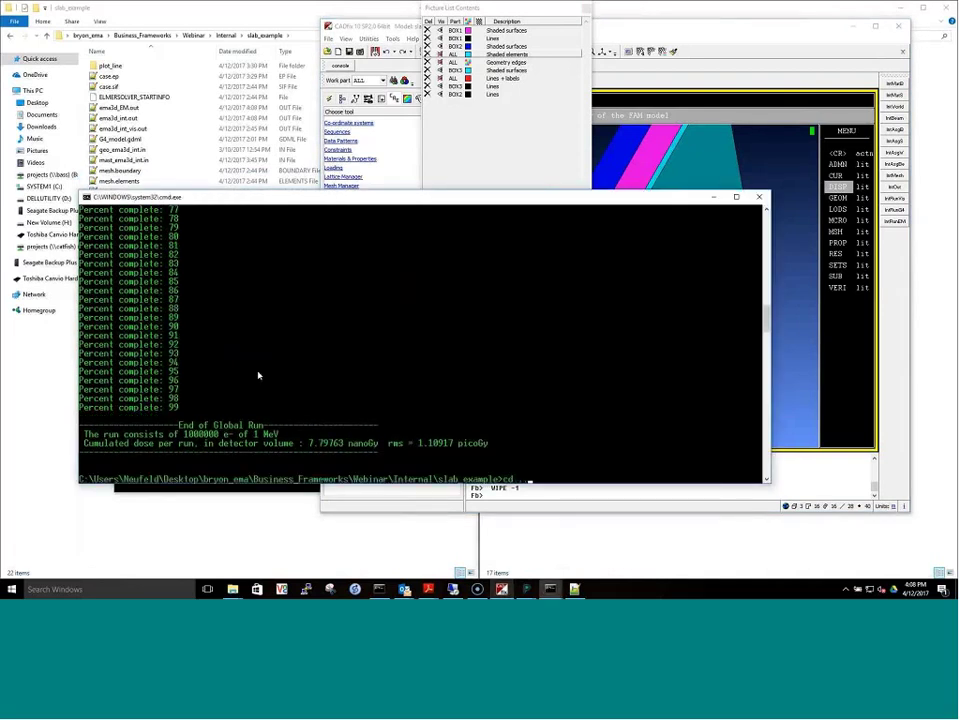
{"action": "type", "text": "ema3d_i"}
{"action": "key", "text": "Tab"}
{"action": "key", "text": "BackSpace"}
{"action": "key", "text": "BackSpace"}
{"action": "key", "text": "BackSpace"}
{"action": "key", "text": "BackSpace"}
{"action": "key", "text": "BackSpace"}
{"action": "key", "text": "BackSpace"}
{"action": "key", "text": "Home"}
{"action": "key", "text": "Delete"}
{"action": "key", "text": "Delete"}
{"action": "type", "text": "tail -f"}
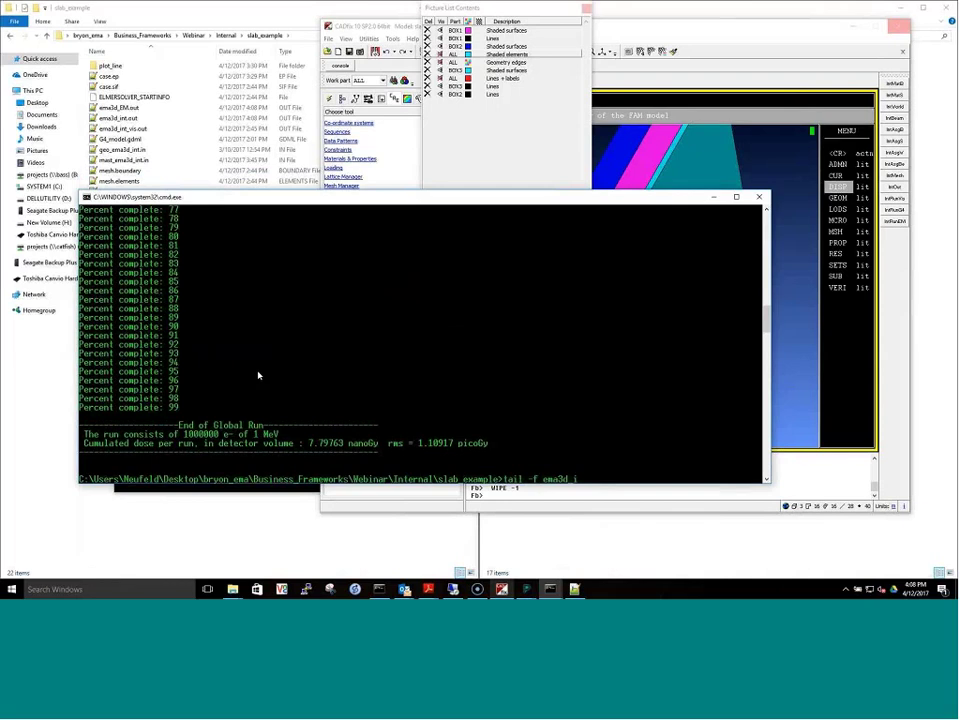
{"action": "key", "text": "BackSpace"}
{"action": "type", "text": "EM"}
{"action": "key", "text": "Tab"}
{"action": "key", "text": "Return"}
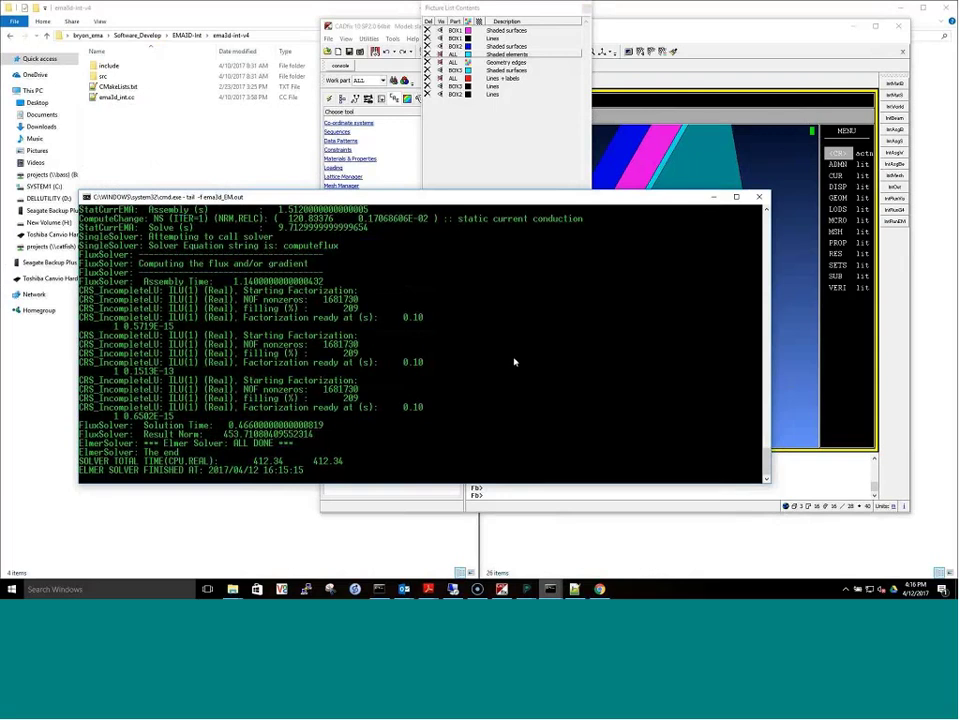
- Minimise the command prompt and check the case.ep results file in the slab_example folder
{"action": "left_click", "coordinate": [711, 200]}
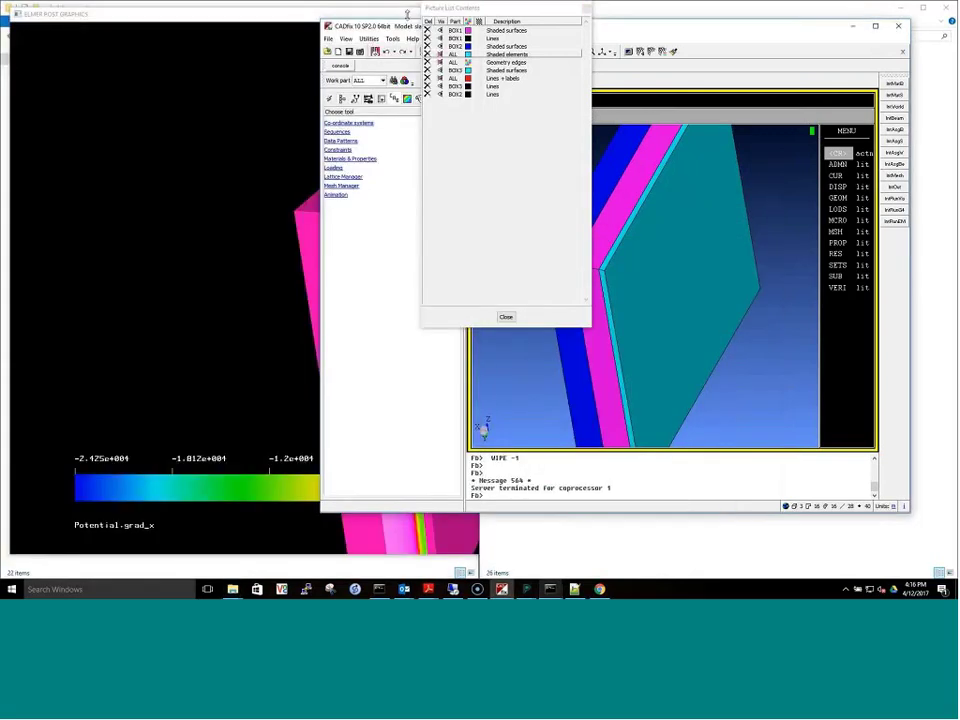
{"action": "mouse_move", "coordinate": [232, 590]}
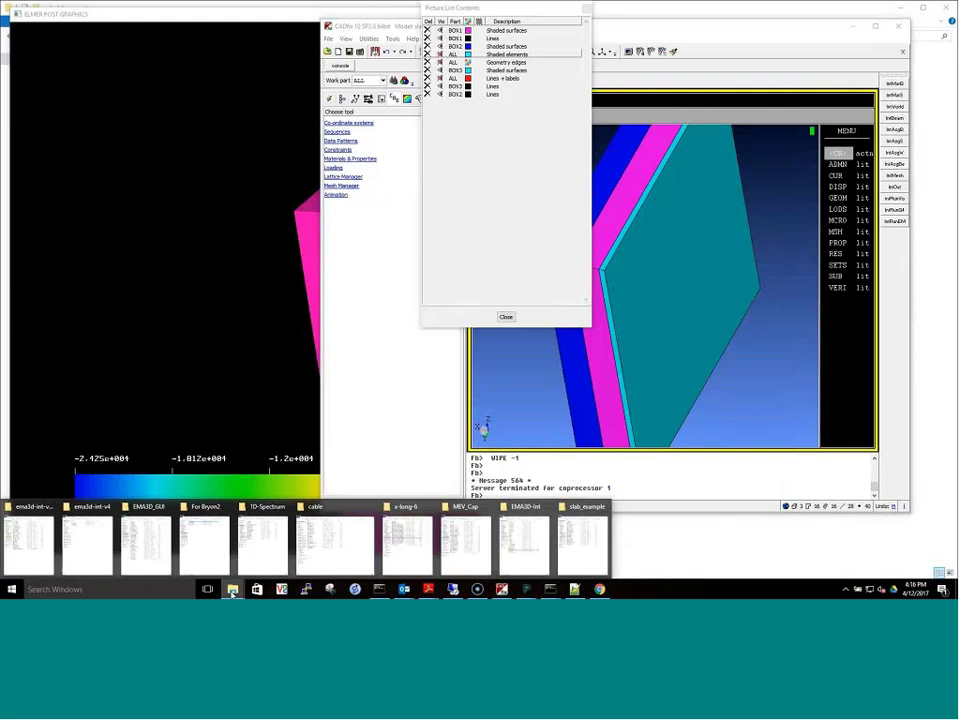
{"action": "left_click", "coordinate": [583, 545]}
{"action": "left_click", "coordinate": [112, 76]}
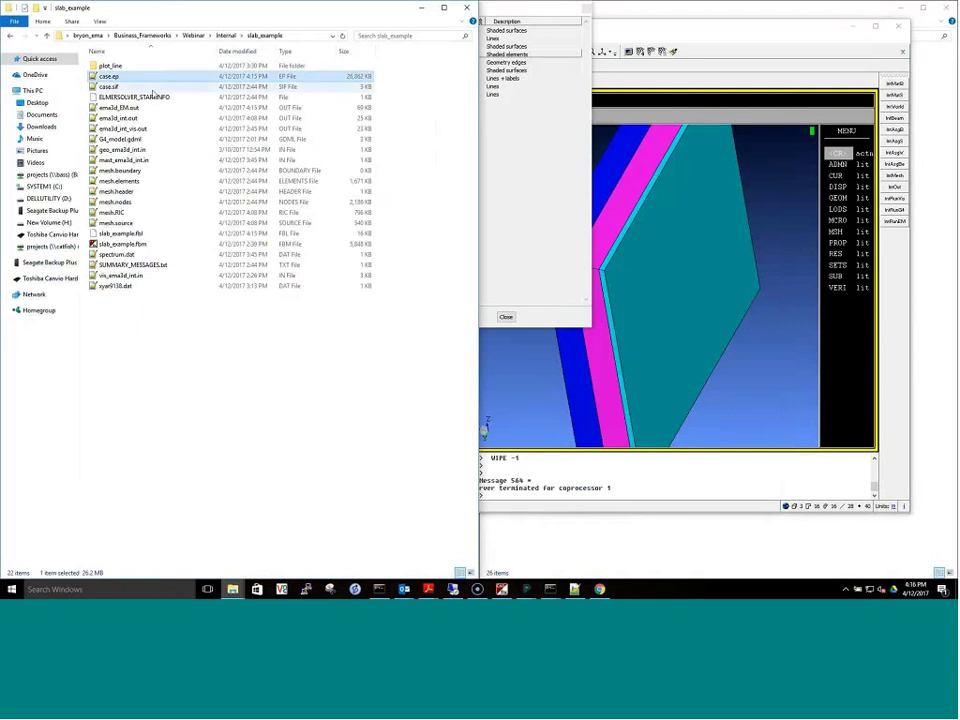
{"action": "left_click", "coordinate": [422, 9]}
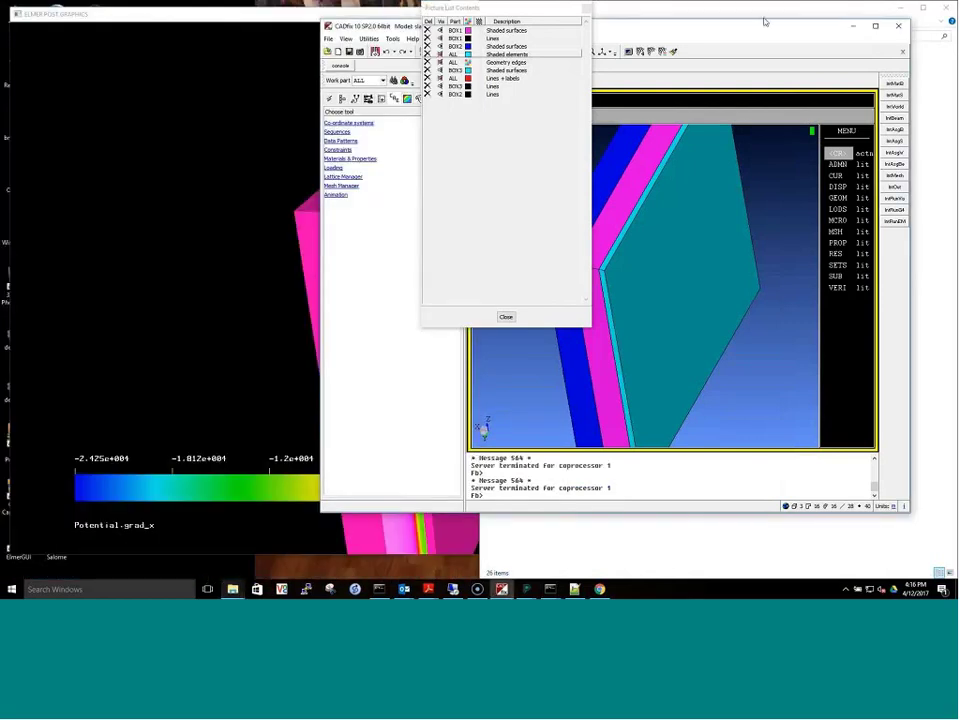
- Clear CADfix and the ema3d-int-v4-build folder out of the way and loop through time steps 1 to 10 in ElmerPost
{"action": "left_click", "coordinate": [898, 25]}
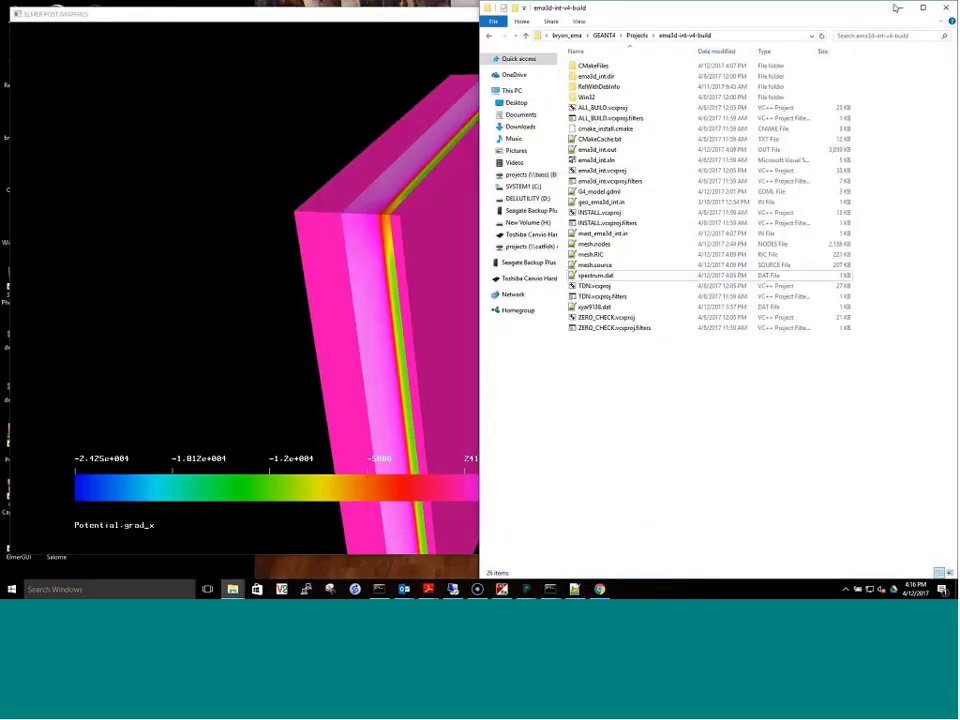
{"action": "left_click", "coordinate": [901, 10]}
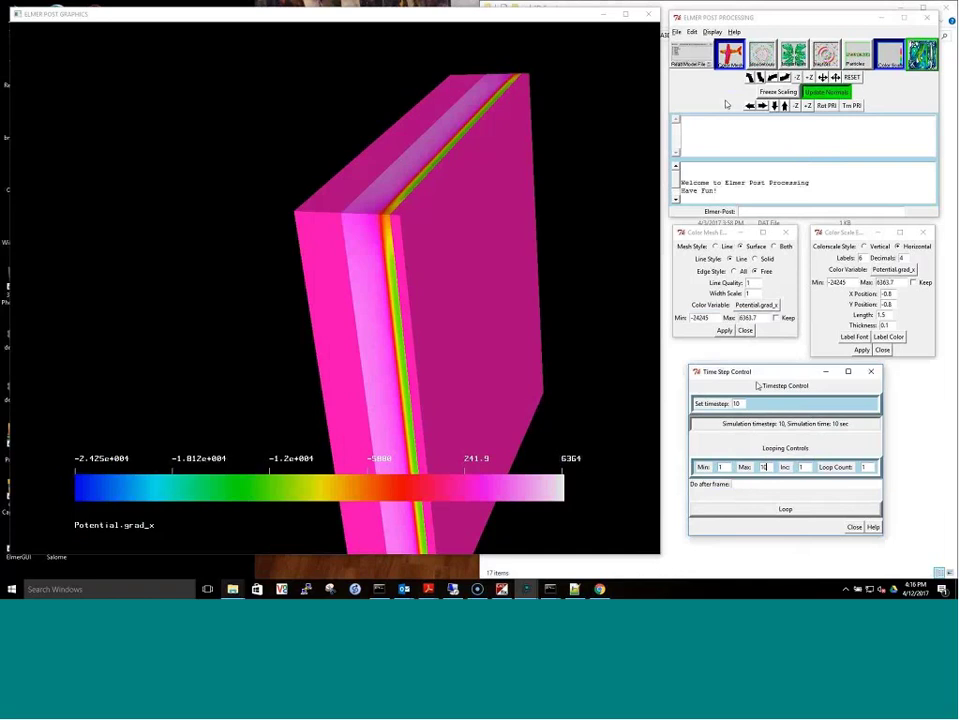
{"action": "left_click", "coordinate": [764, 514]}
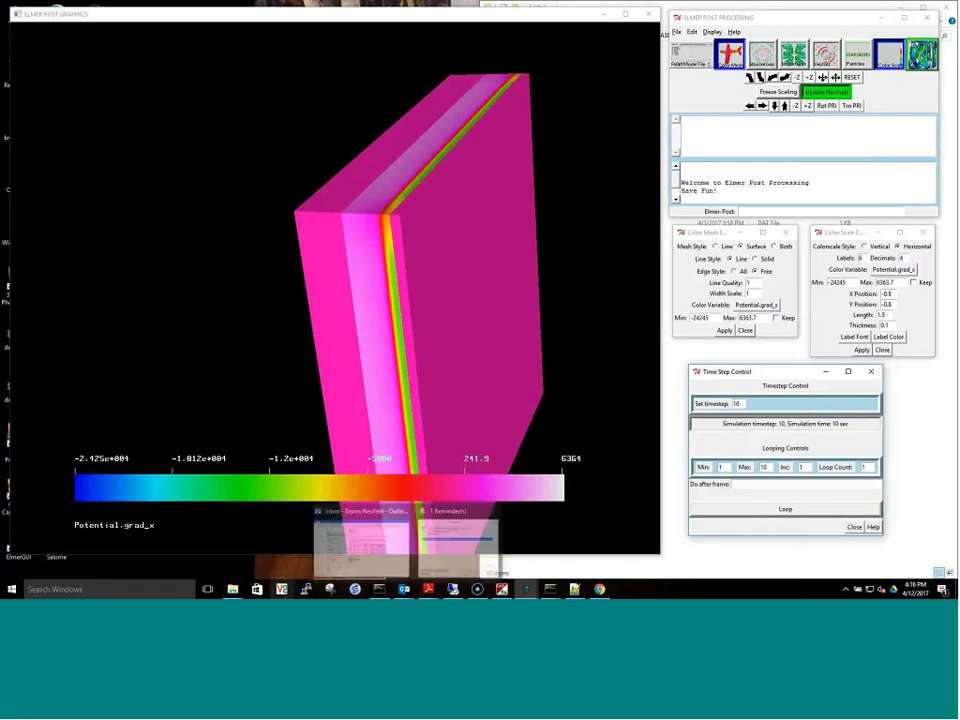
- Copy case.ep from the slab_example folder into its plot_line subfolder, replacing the existing file
{"action": "mouse_move", "coordinate": [232, 589]}
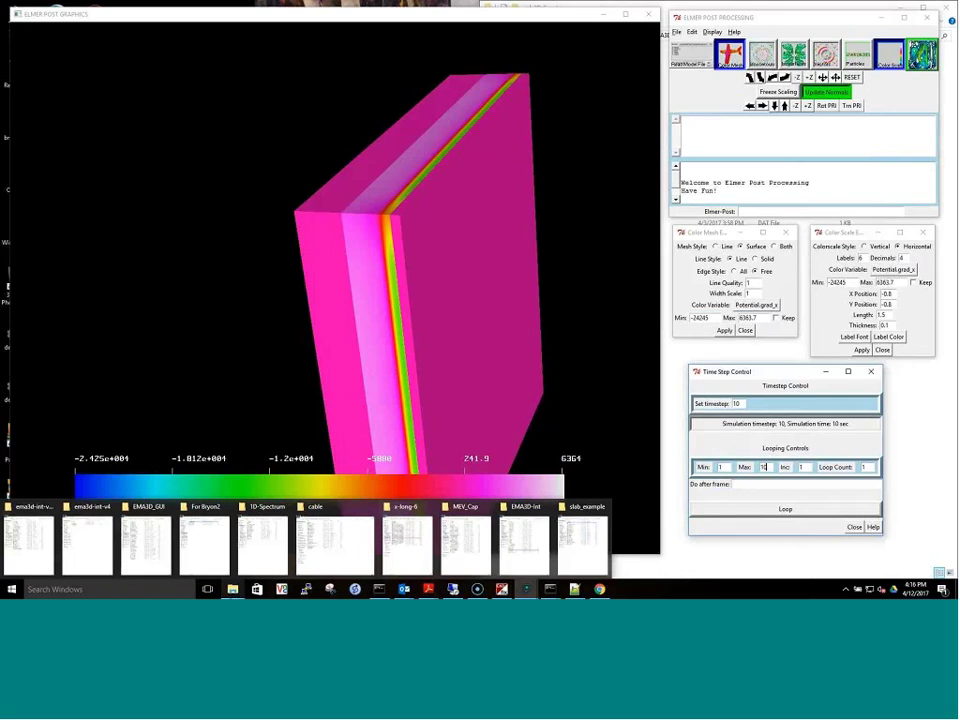
{"action": "mouse_move", "coordinate": [242, 555]}
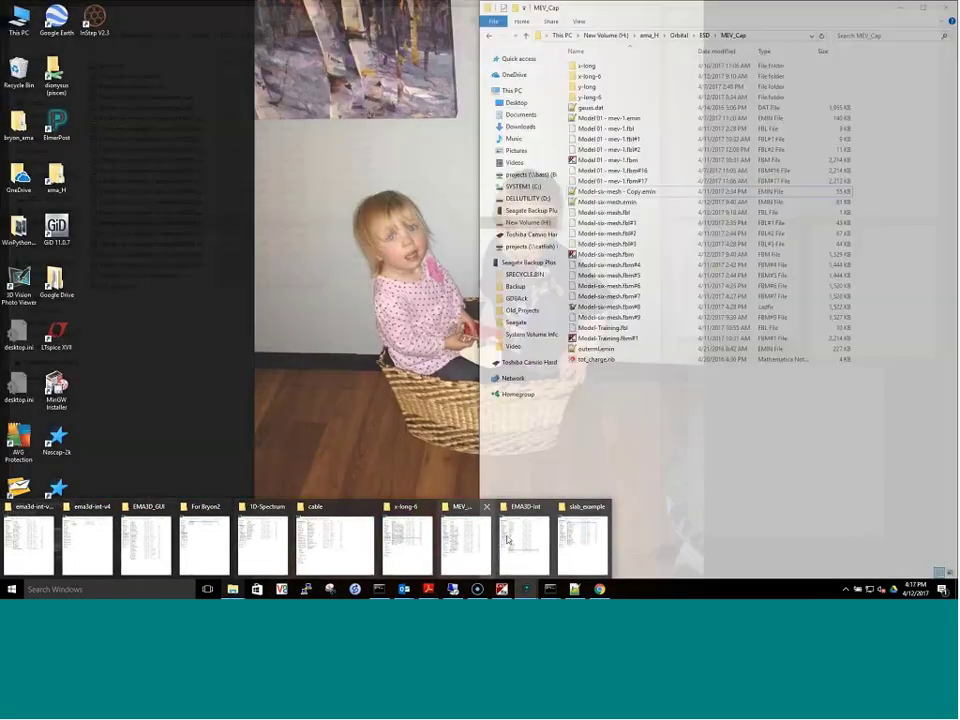
{"action": "left_click", "coordinate": [580, 546]}
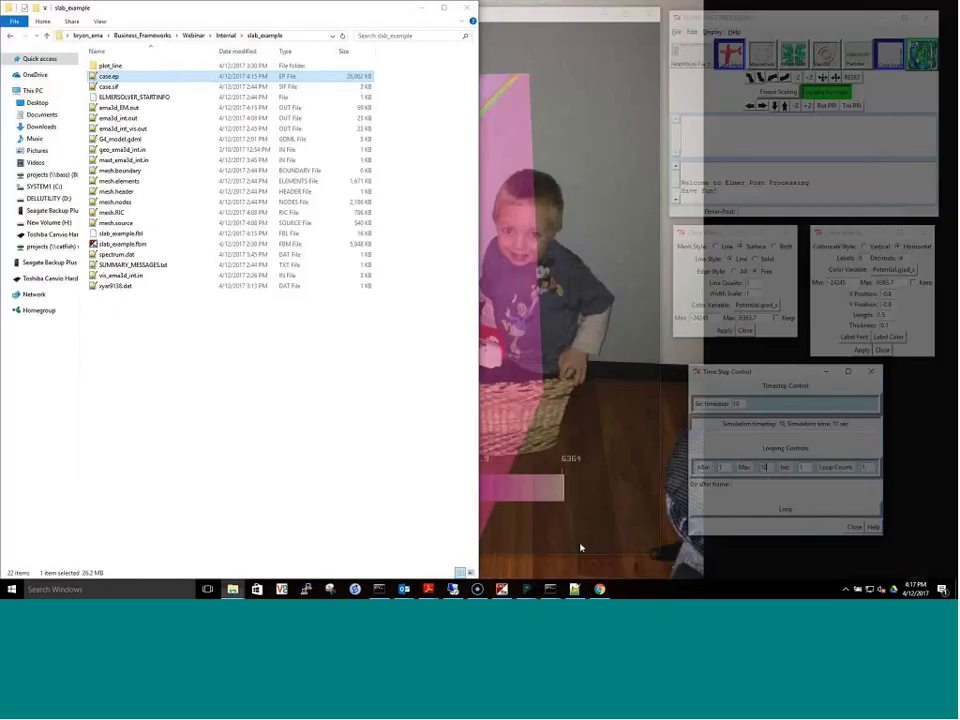
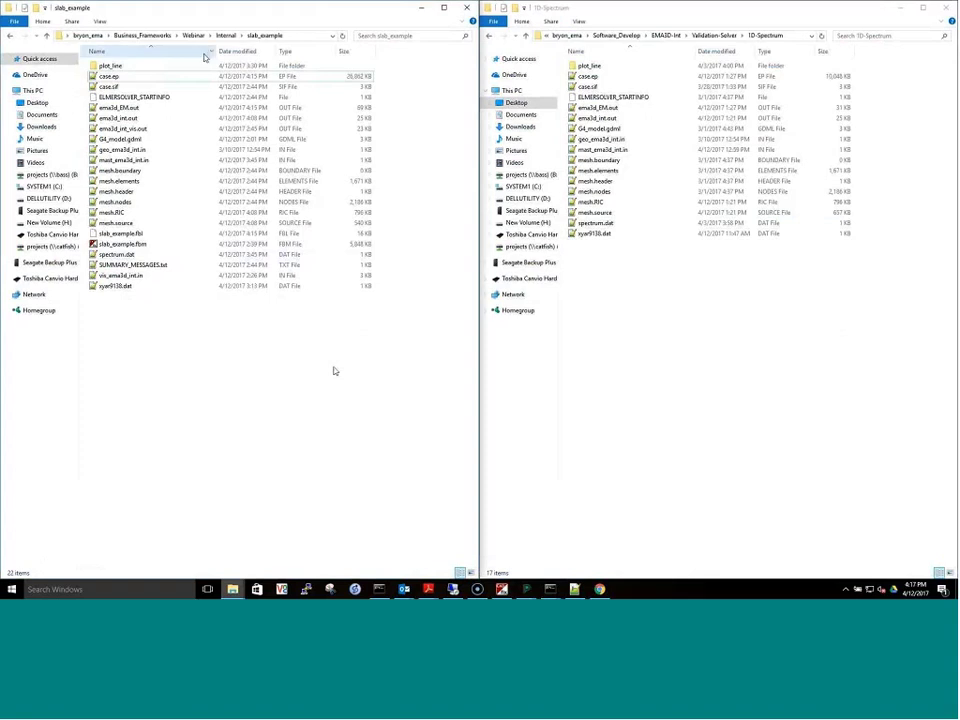
{"action": "left_click", "coordinate": [110, 77]}
{"action": "key", "text": "ctrl+c"}
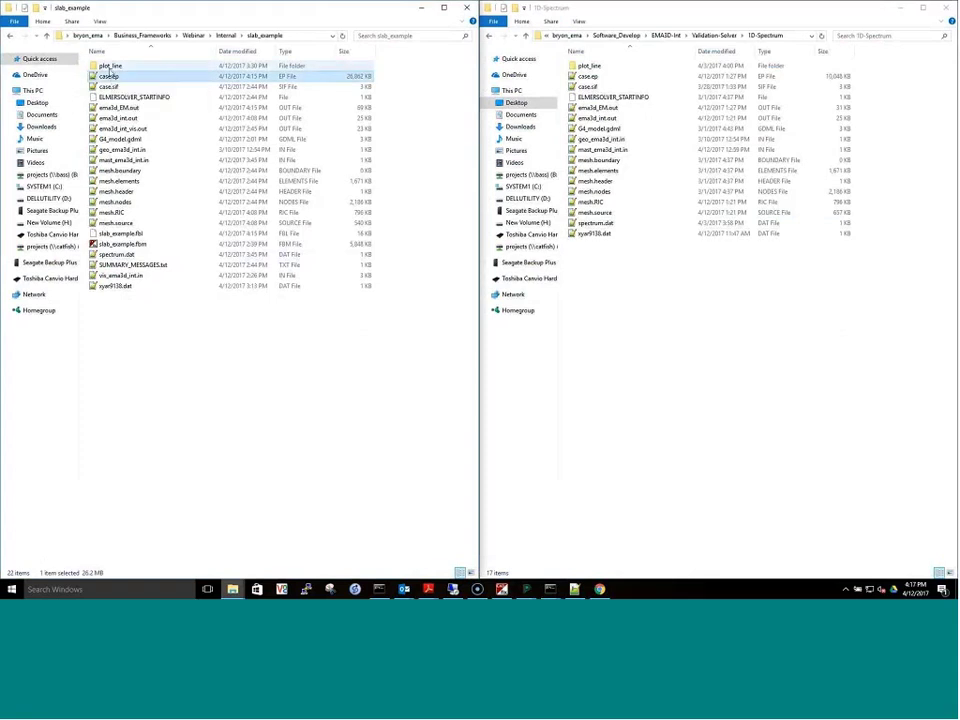
{"action": "double_click", "coordinate": [106, 65]}
{"action": "key", "text": "ctrl+v"}
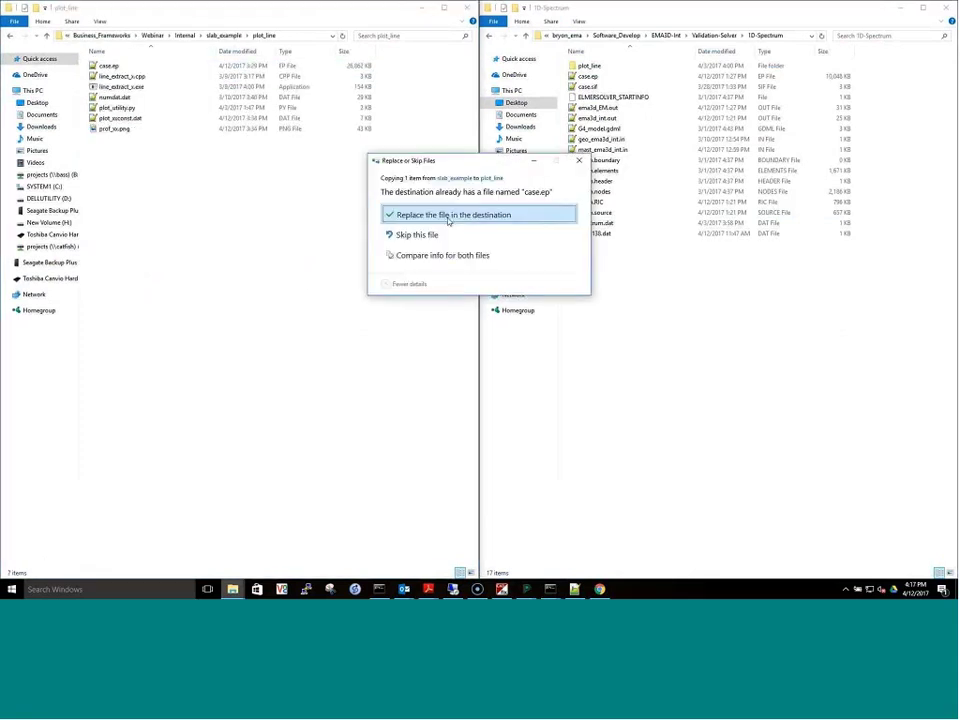
{"action": "left_click", "coordinate": [449, 214]}
- Copy numdat.dat from the 1D-Spectrum plot_line folder into the slab_example plot_line folder, replacing the existing file
{"action": "double_click", "coordinate": [599, 66]}
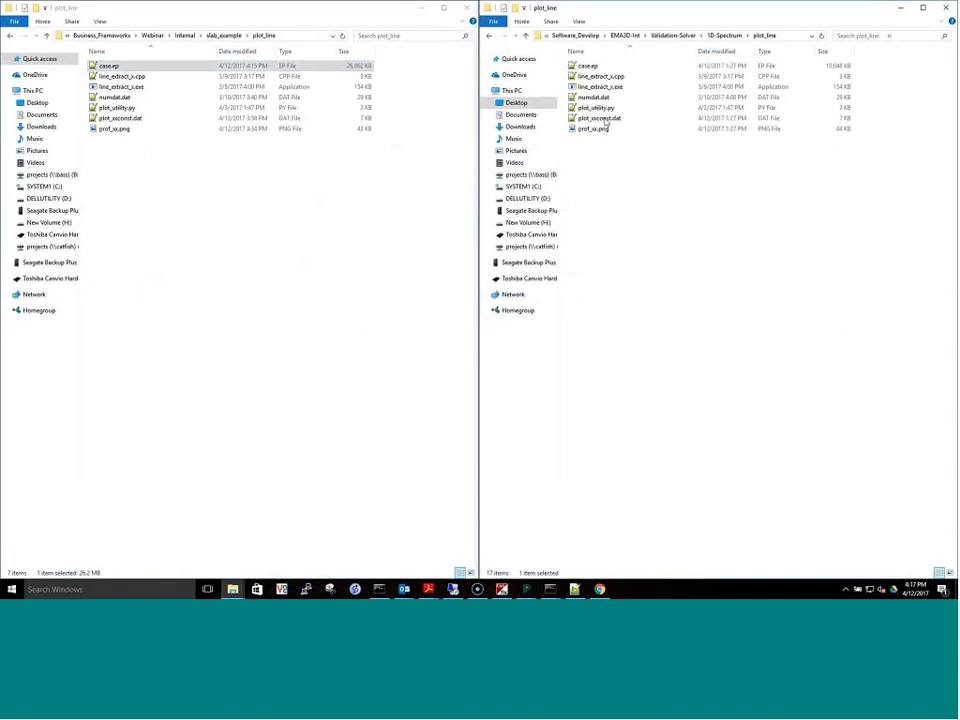
{"action": "left_click", "coordinate": [592, 98]}
{"action": "key", "text": "ctrl+c"}
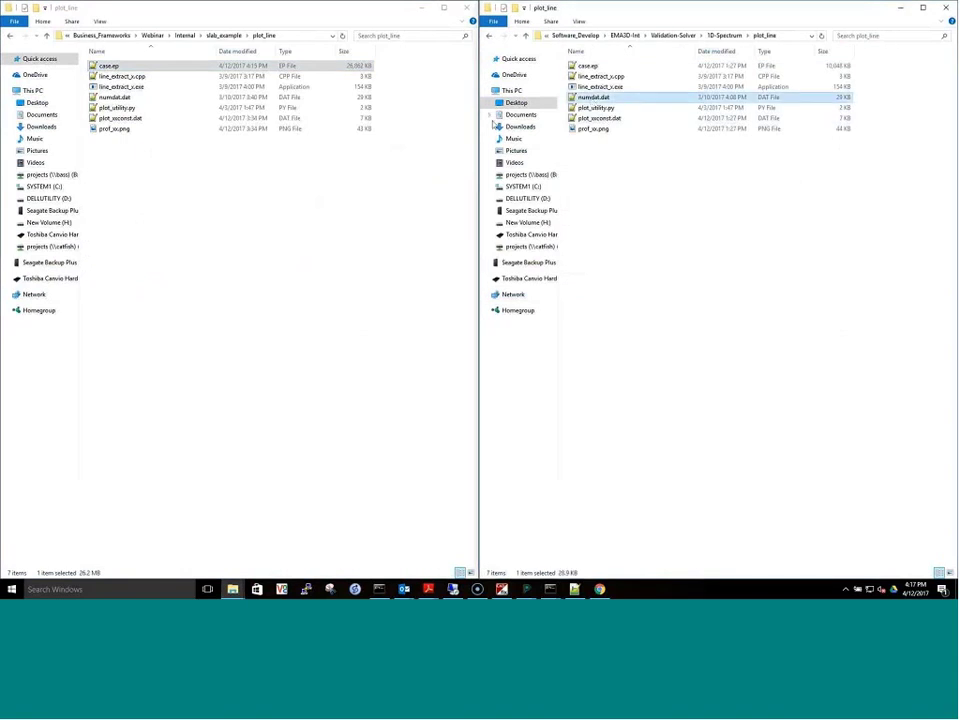
{"action": "left_click", "coordinate": [289, 253]}
{"action": "key", "text": "ctrl+v"}
{"action": "left_click", "coordinate": [385, 212]}
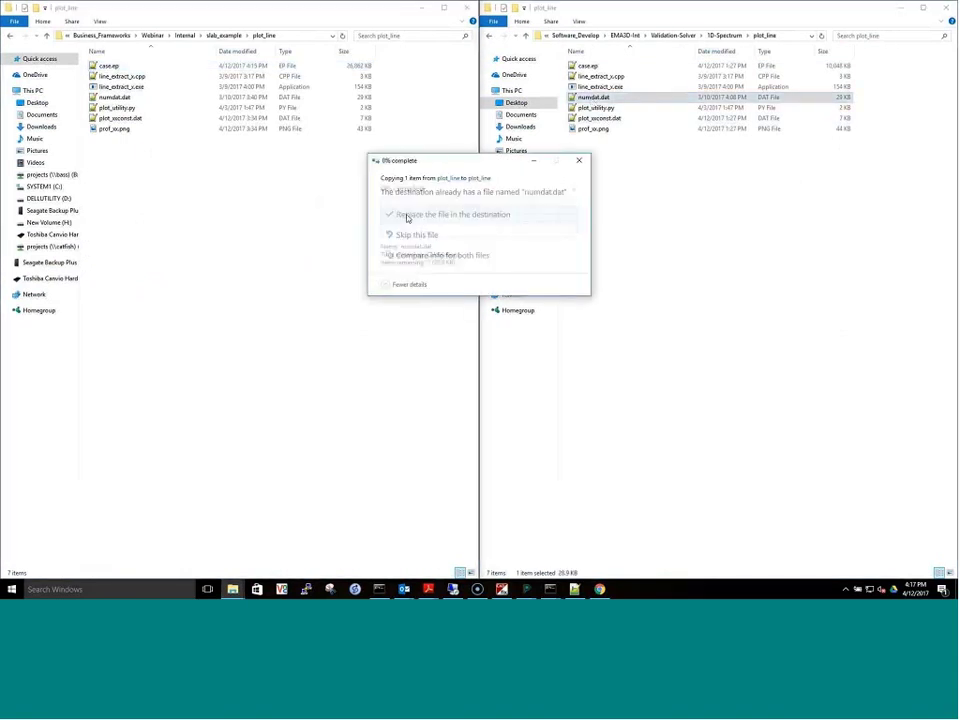
- Run line_extract_x.exe in the slab_example plot_line folder, and generate the plot from a command window with python plot_utility.py
{"action": "double_click", "coordinate": [121, 87]}
{"action": "mouse_move", "coordinate": [550, 589]}
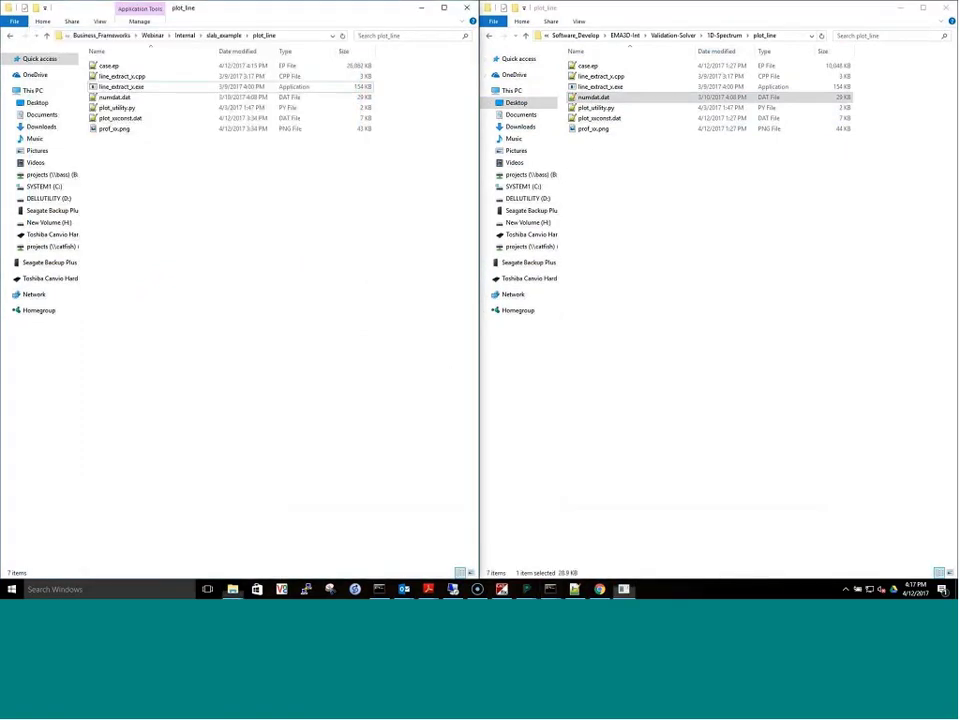
{"action": "right_click", "coordinate": [236, 319], "text": "shift"}
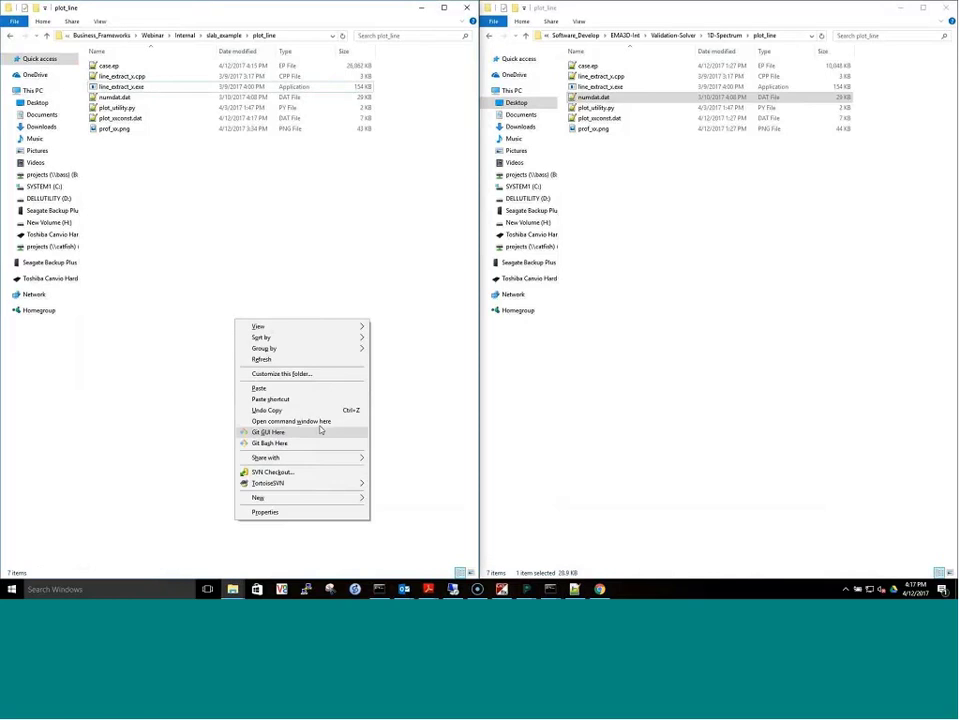
{"action": "left_click", "coordinate": [300, 421]}
{"action": "type", "text": "pyt"}
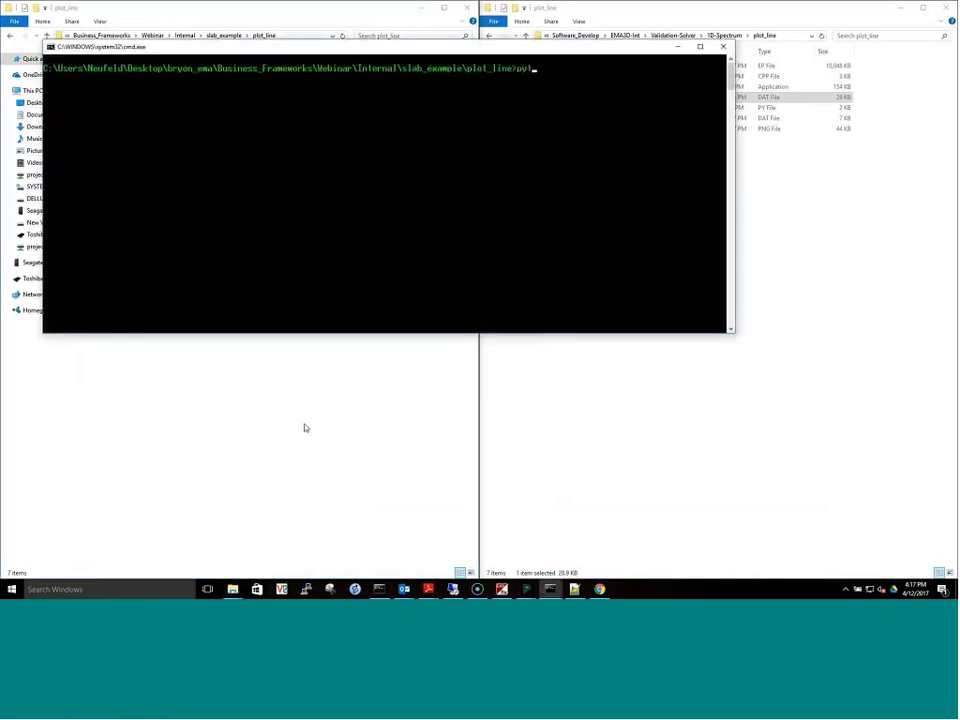
{"action": "type", "text": "hon plot_utility.py"}
{"action": "key", "text": "Return"}
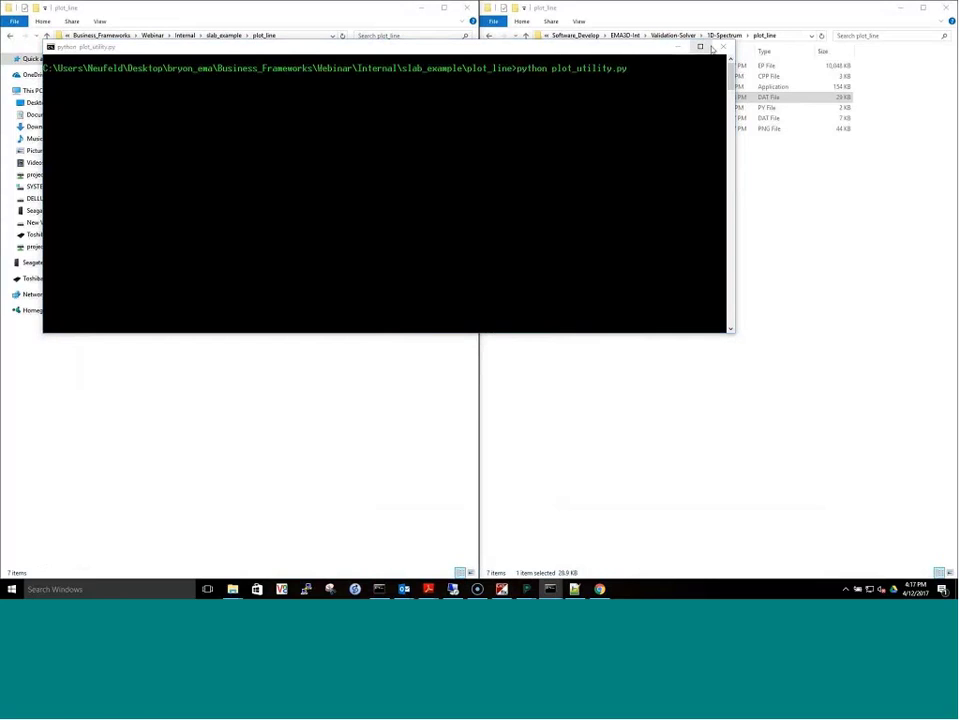
{"action": "left_click", "coordinate": [723, 46]}
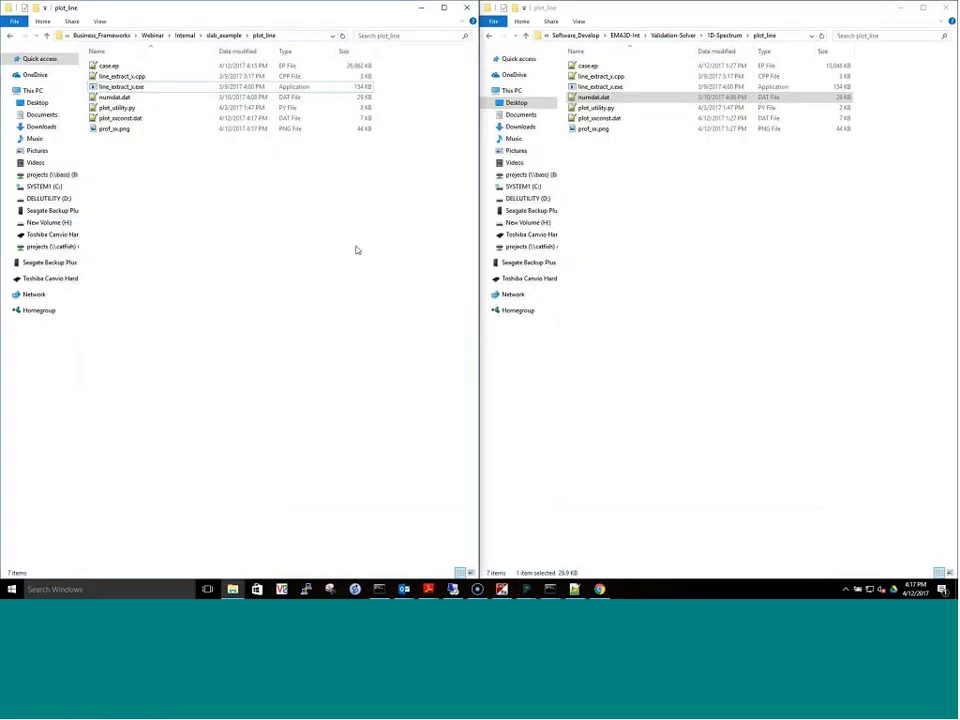
- Open prof_xx.png, compare the EMA3D-Internal and NUMIT E-field profiles, and close the image
{"action": "double_click", "coordinate": [110, 128]}
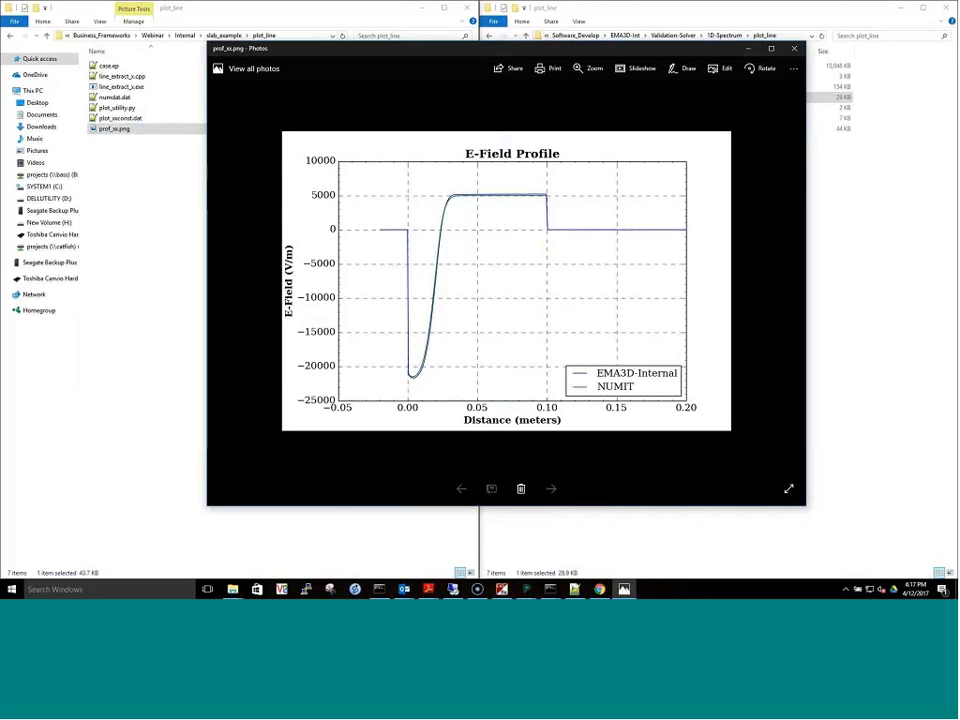
{"action": "left_click", "coordinate": [794, 48]}
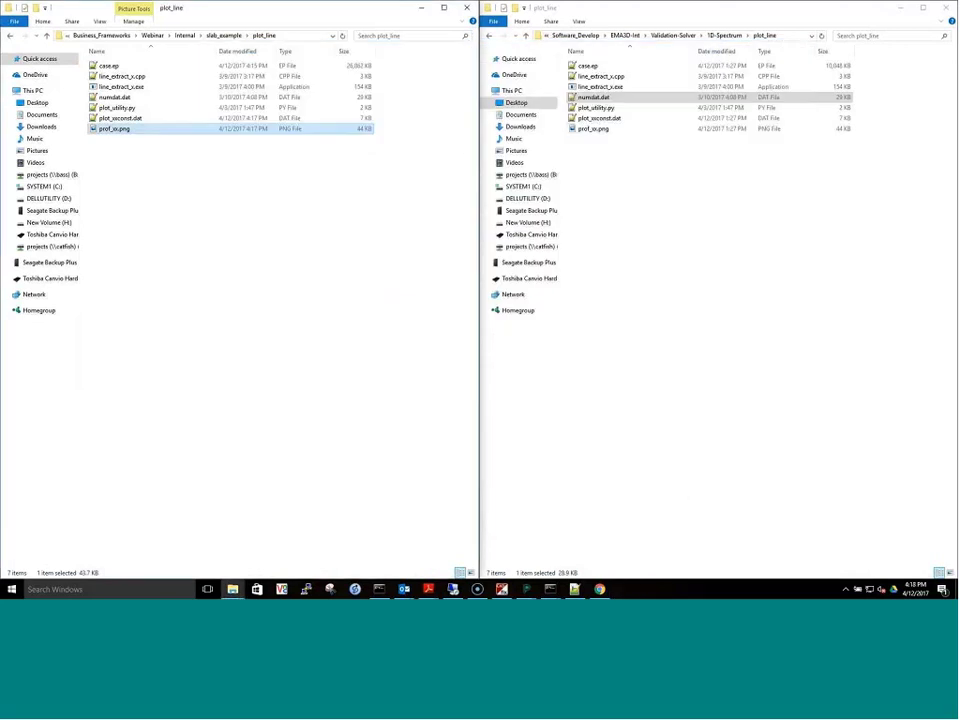
{"action": "left_click", "coordinate": [203, 324]}
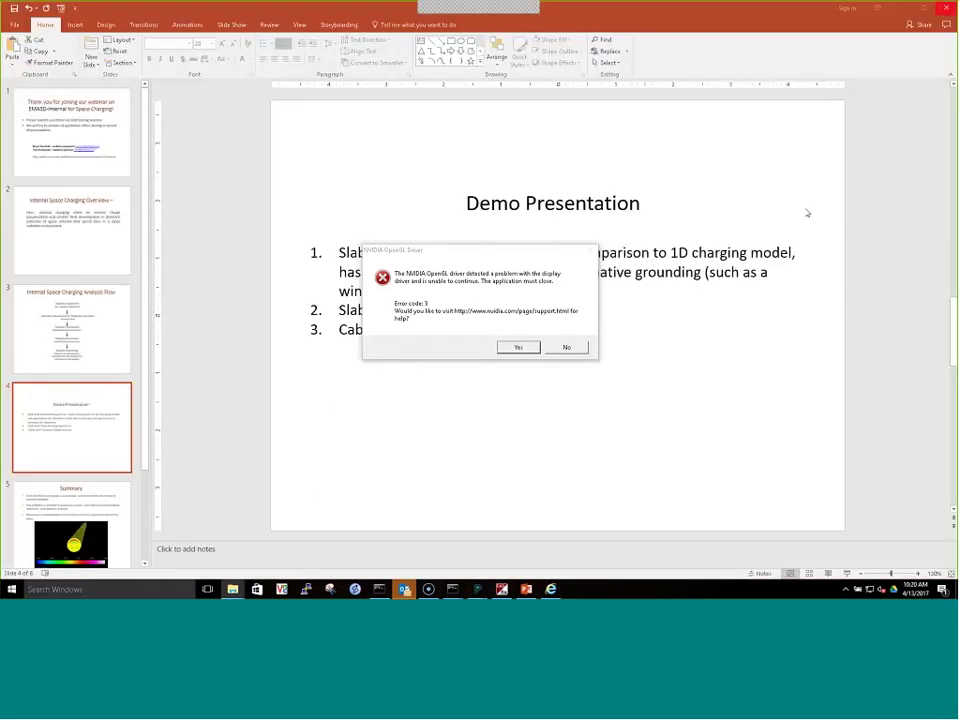
- Answer Yes to the NVIDIA OpenGL driver error message
{"action": "left_click", "coordinate": [518, 347]}
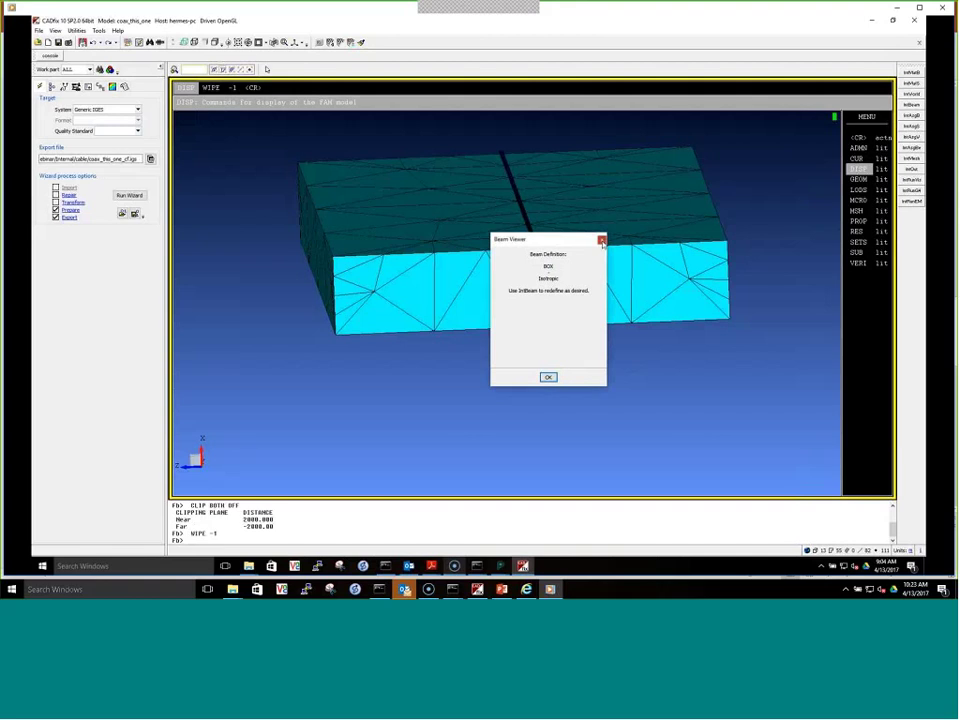
- Close the Beam Viewer and start the GEANT4 run for the coax_this_one model in CADfix
{"action": "left_click", "coordinate": [602, 241]}
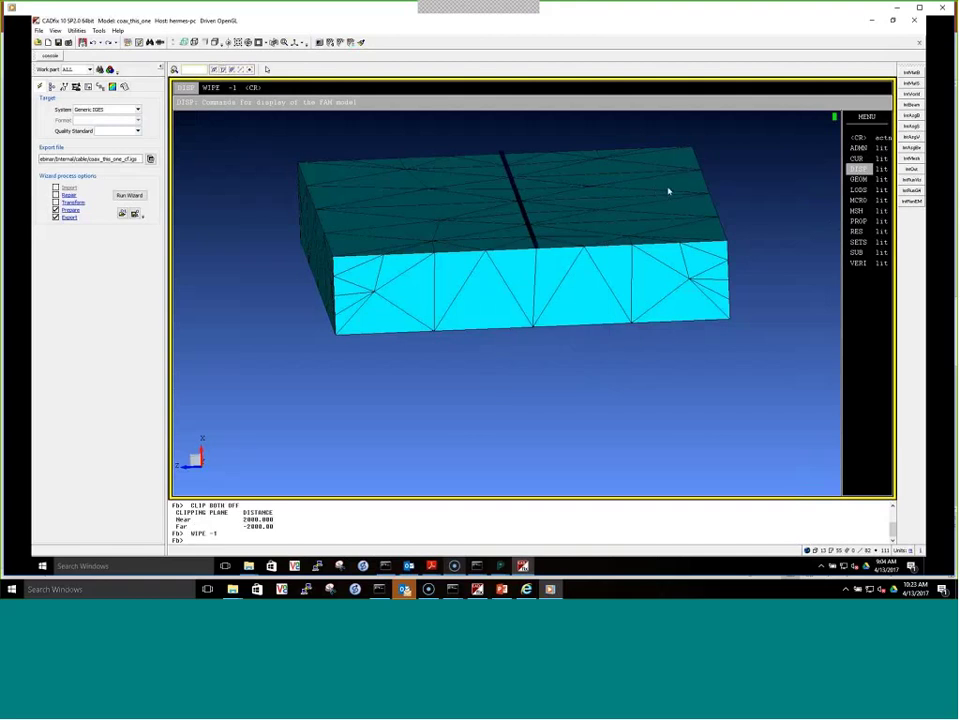
{"action": "left_click", "coordinate": [912, 193]}
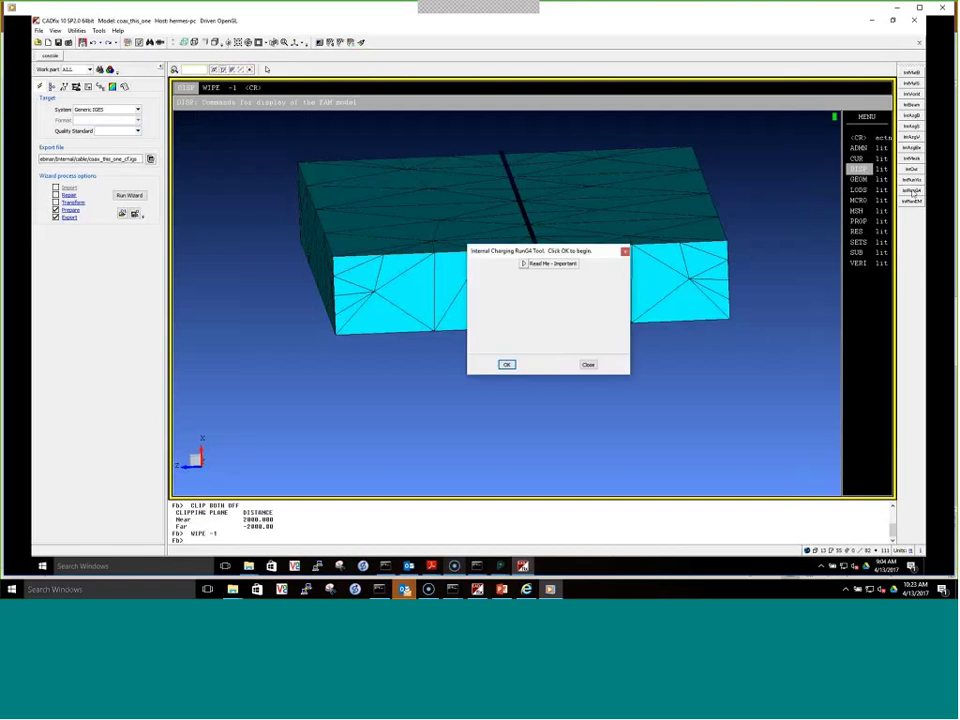
{"action": "left_click", "coordinate": [506, 364]}
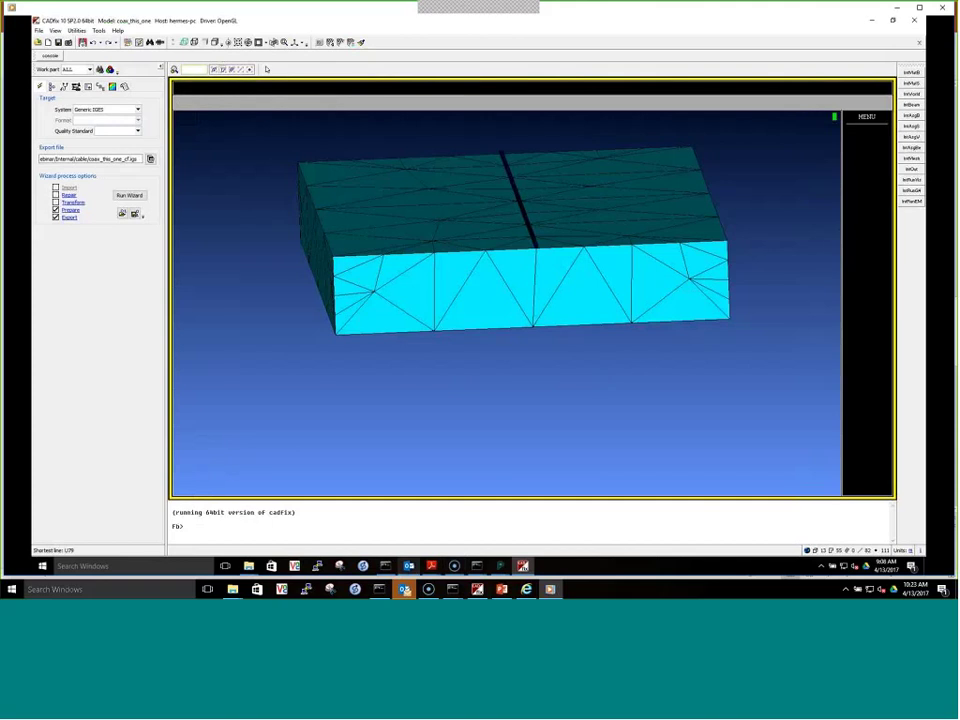
- Start the EM solver for the coax_this_one model and minimise CADfix to reach the cable folder
{"action": "left_click", "coordinate": [911, 201]}
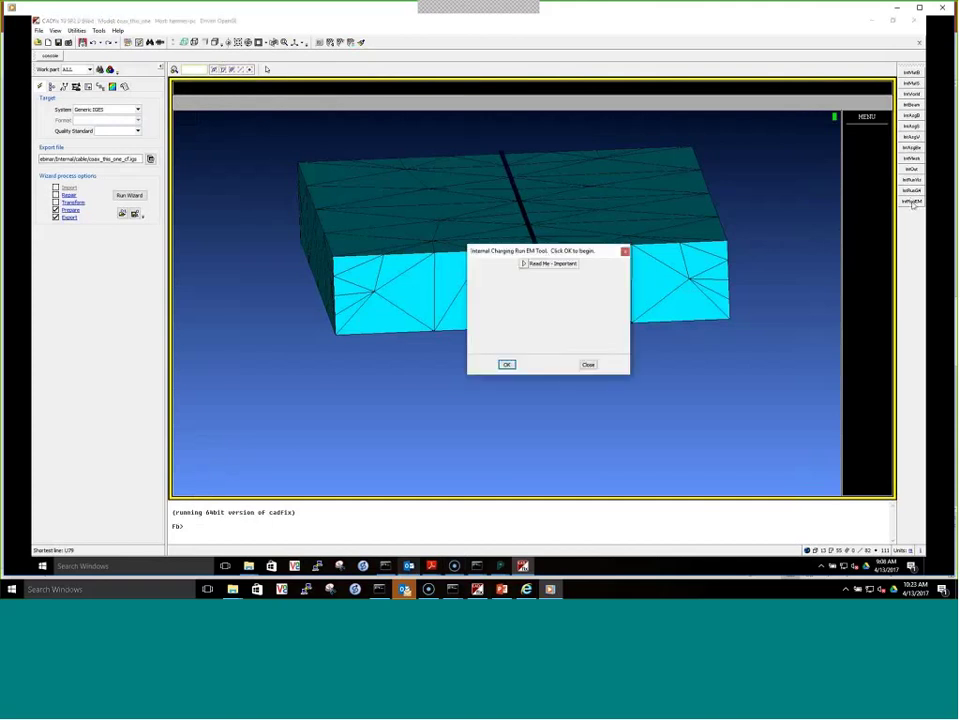
{"action": "left_click", "coordinate": [506, 364]}
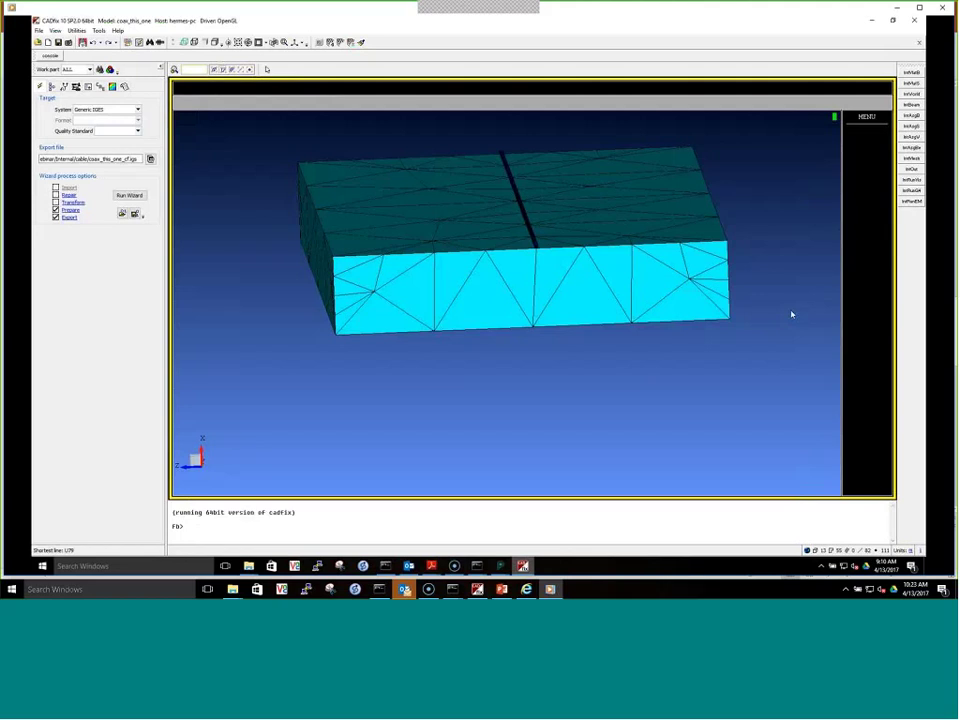
{"action": "left_click", "coordinate": [871, 20]}
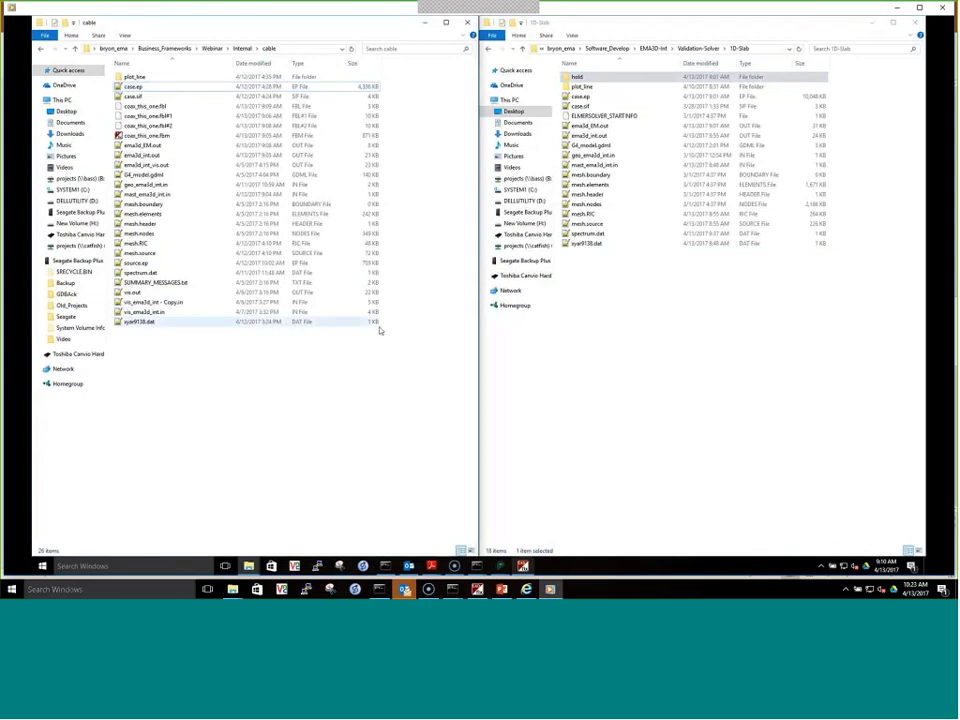
- Open case.ep from the cable folder in Notepad++, examine its potential and gradient data, and close the editor
{"action": "double_click", "coordinate": [132, 87]}
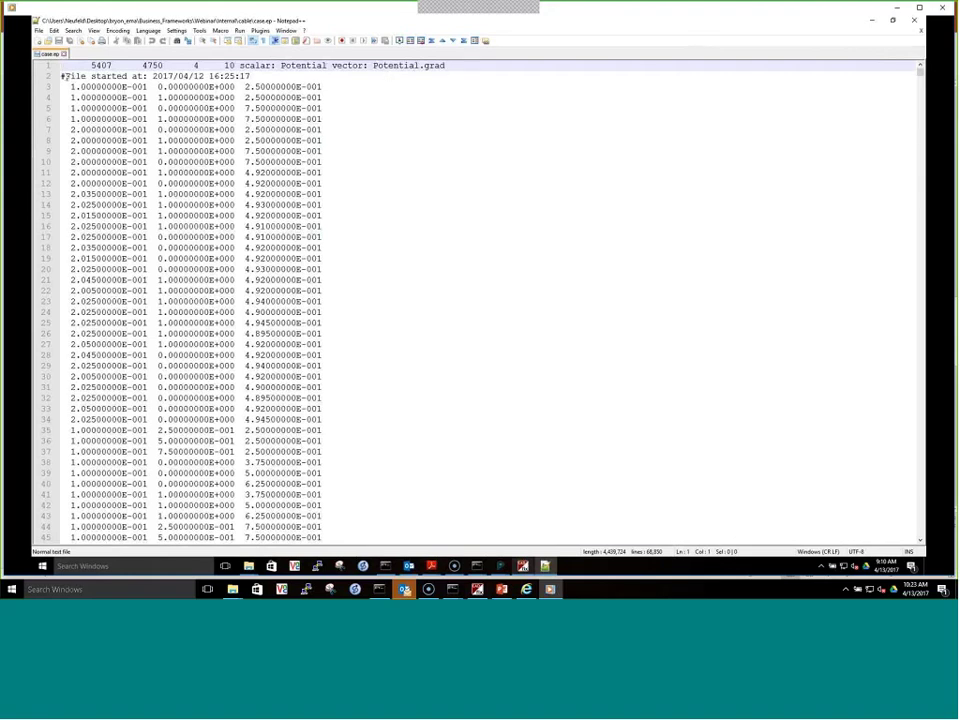
{"action": "left_click", "coordinate": [58, 41]}
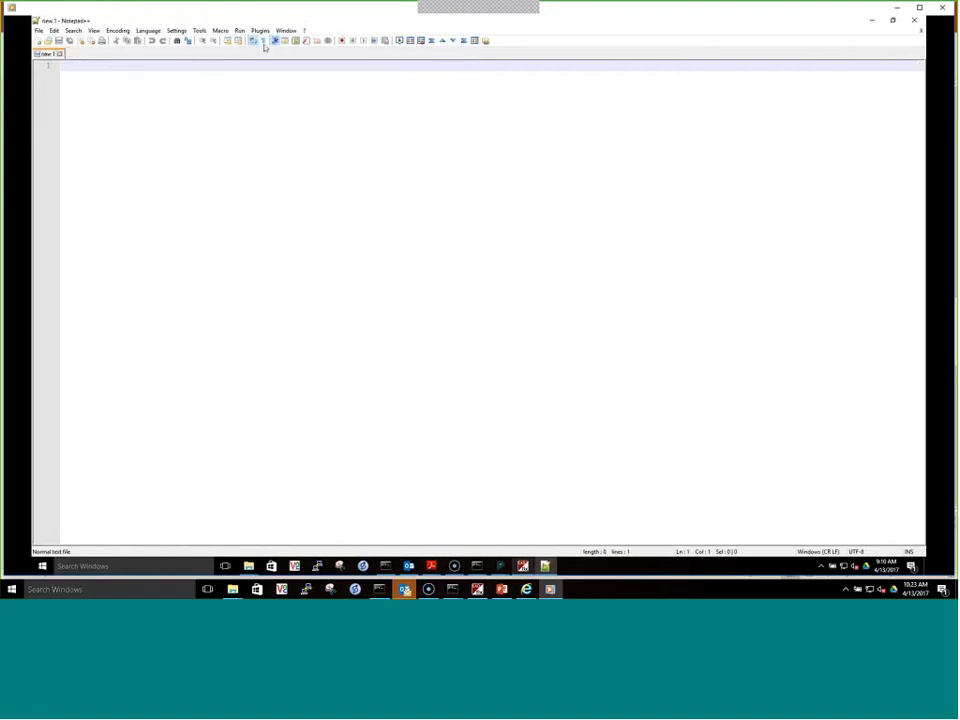
{"action": "left_click", "coordinate": [913, 21]}
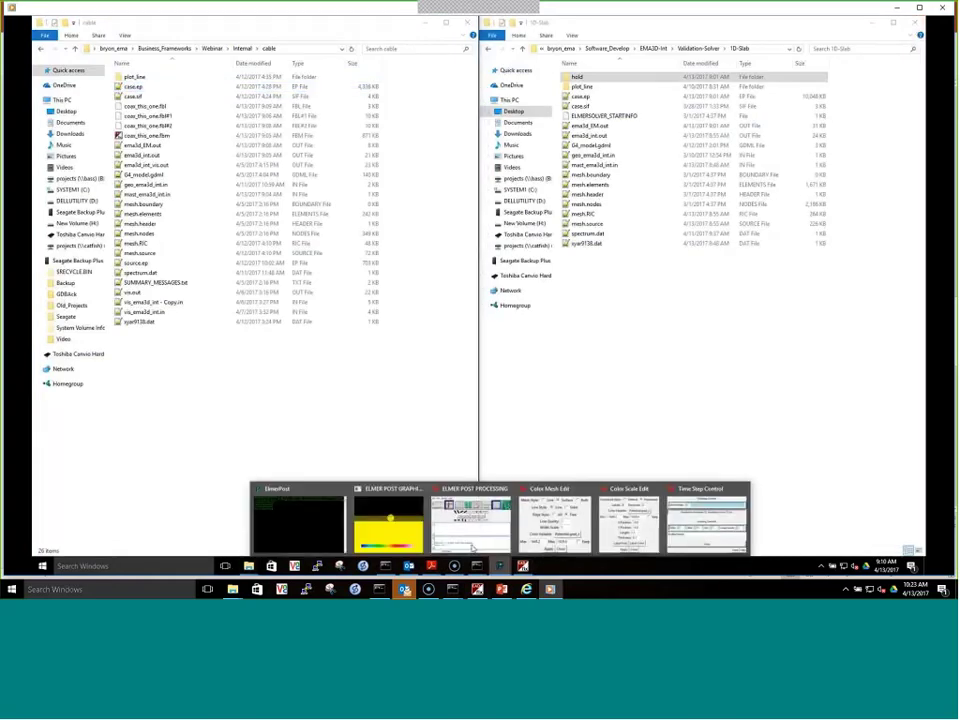
- Switch to ElmerPost and hide the maing group so that only the cable's dielectric and conductor groups are displayed
{"action": "mouse_move", "coordinate": [500, 566]}
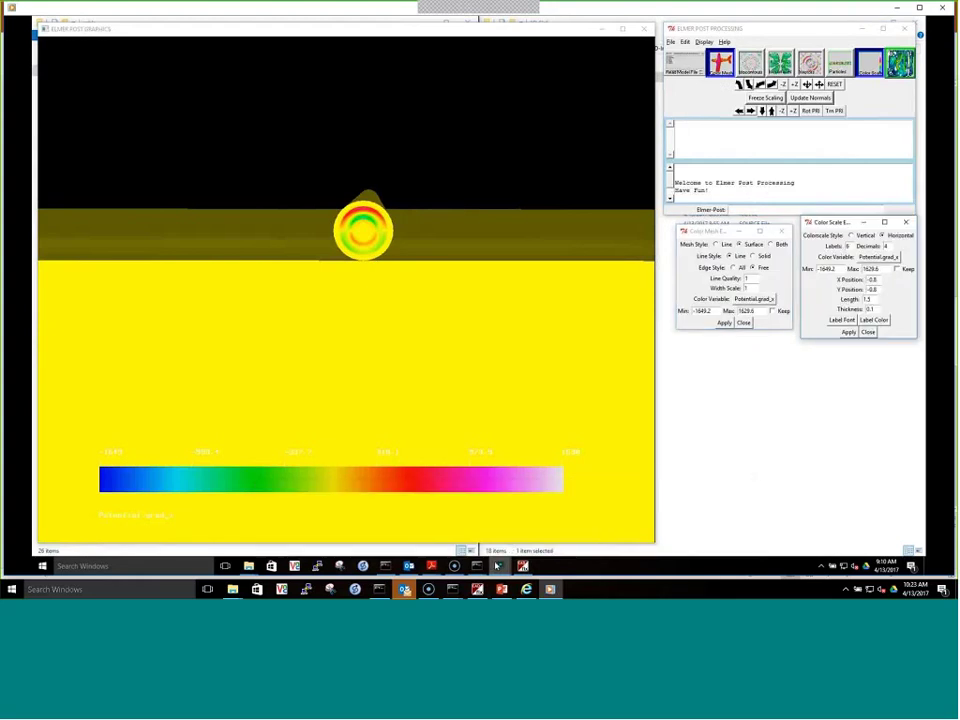
{"action": "left_click", "coordinate": [707, 520]}
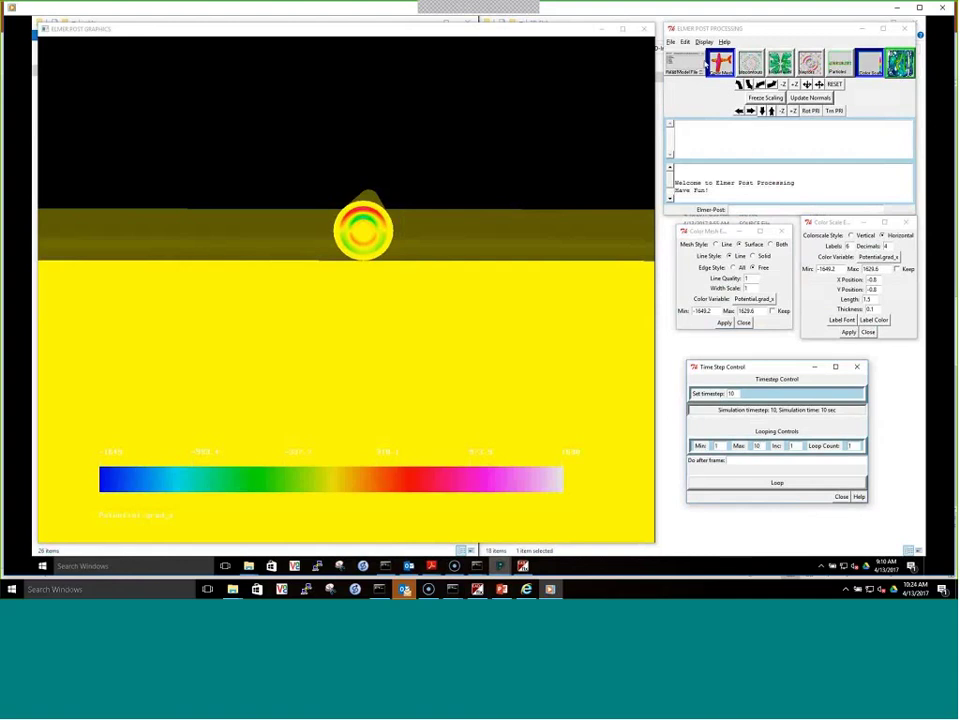
{"action": "left_click", "coordinate": [808, 85]}
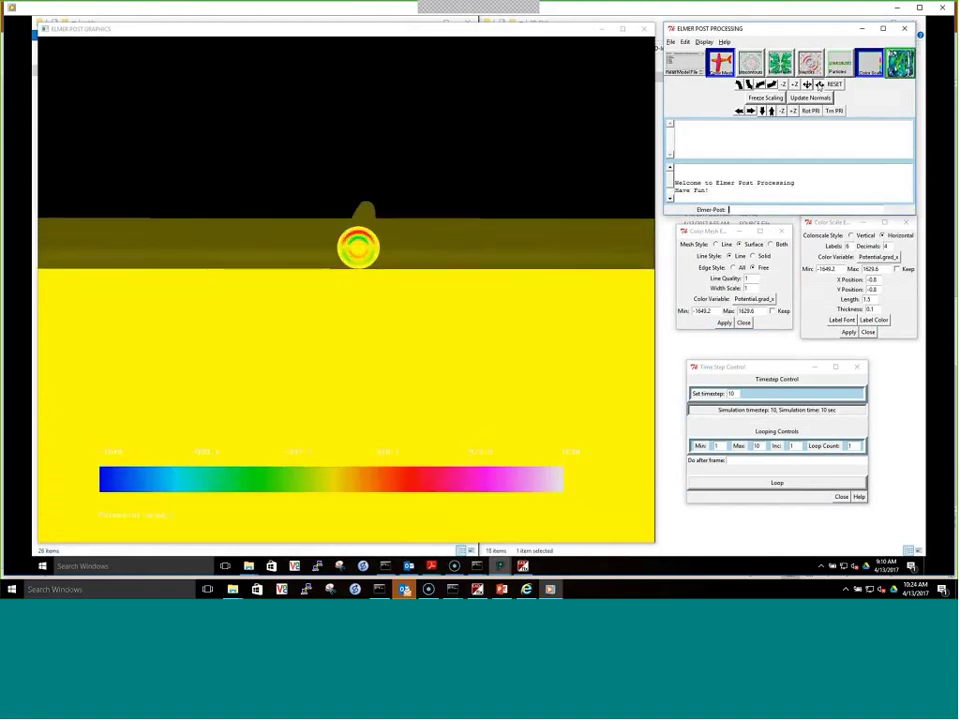
{"action": "left_click", "coordinate": [685, 42]}
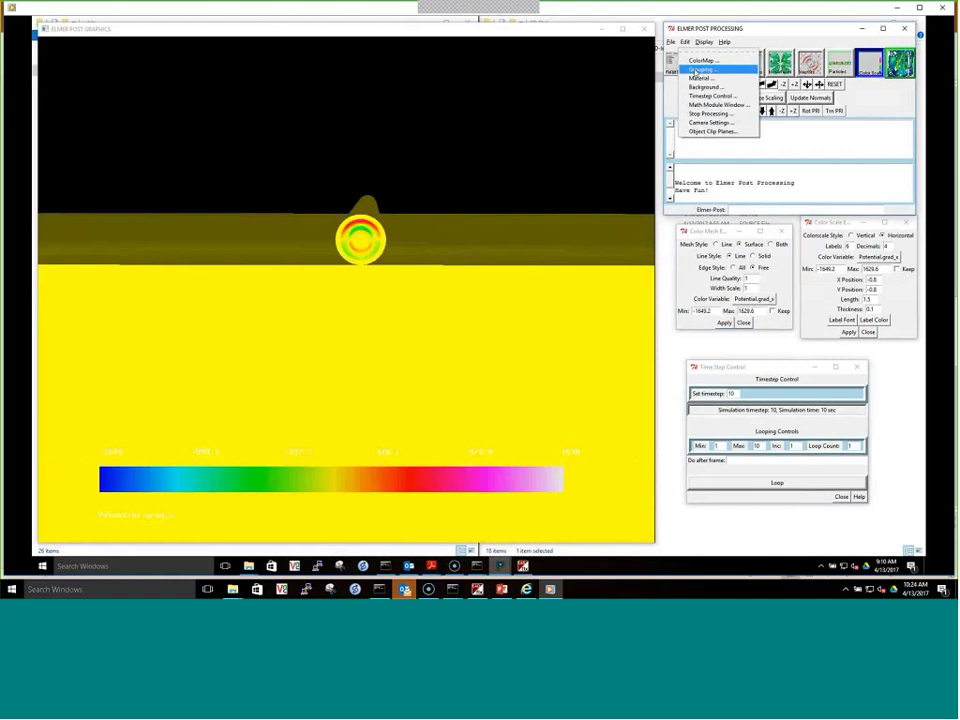
{"action": "left_click", "coordinate": [697, 70]}
{"action": "left_click_drag", "start_coordinate": [745, 125], "coordinate": [558, 111]}
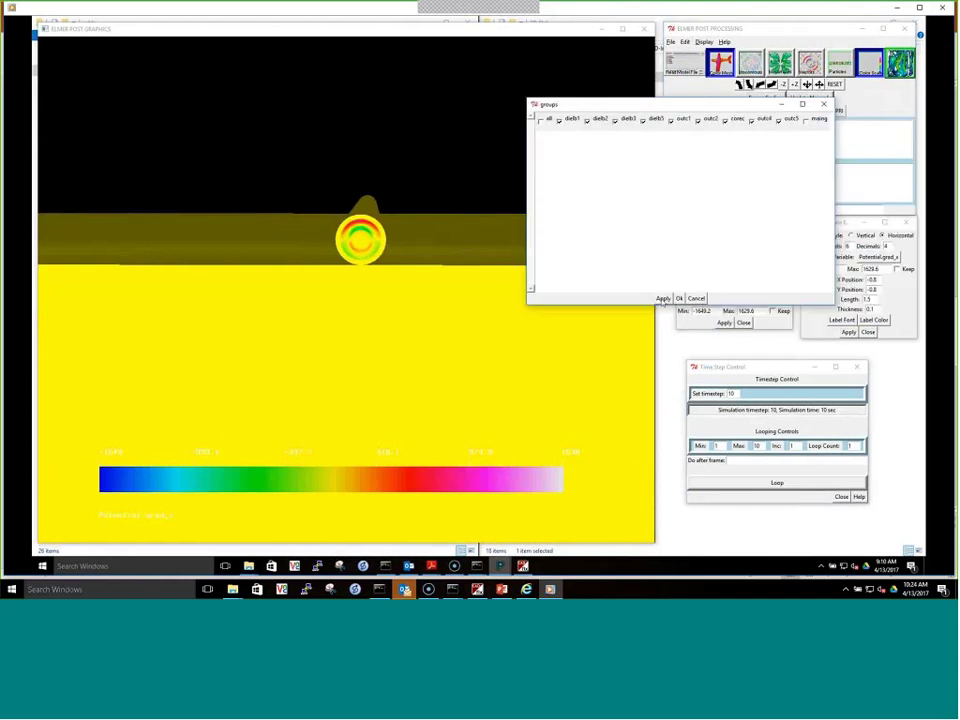
{"action": "left_click", "coordinate": [663, 299]}
{"action": "left_click", "coordinate": [679, 299]}
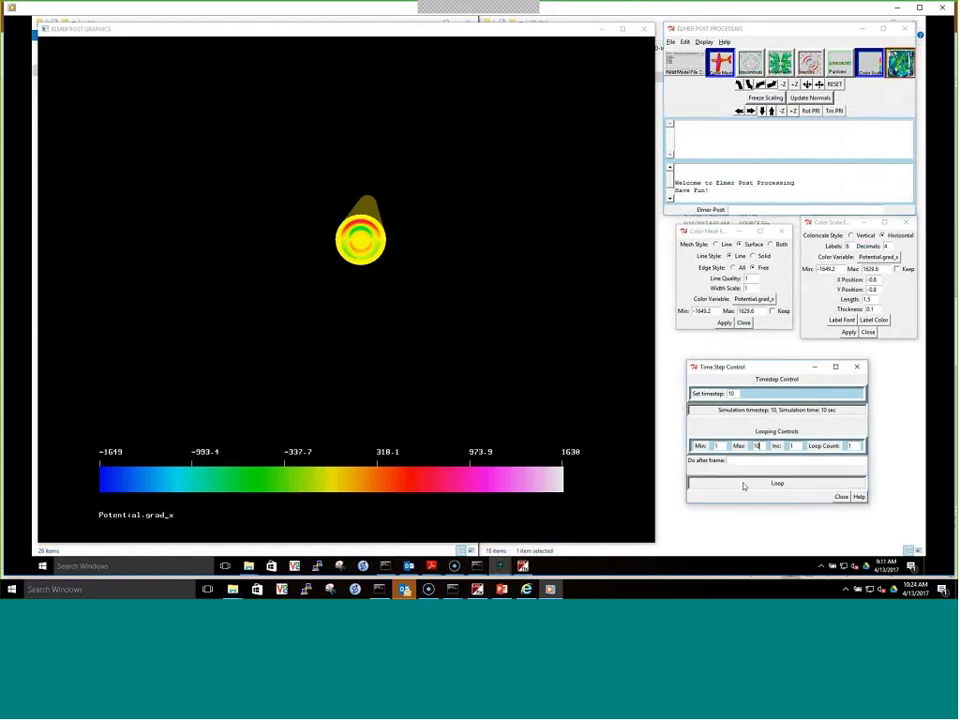
- Set the timestep loop increment to 0.1 and repeatedly animate the cable's Potential.grad_x result over timesteps 1 to 10
{"action": "left_click", "coordinate": [793, 445]}
{"action": "key", "text": "BackSpace"}
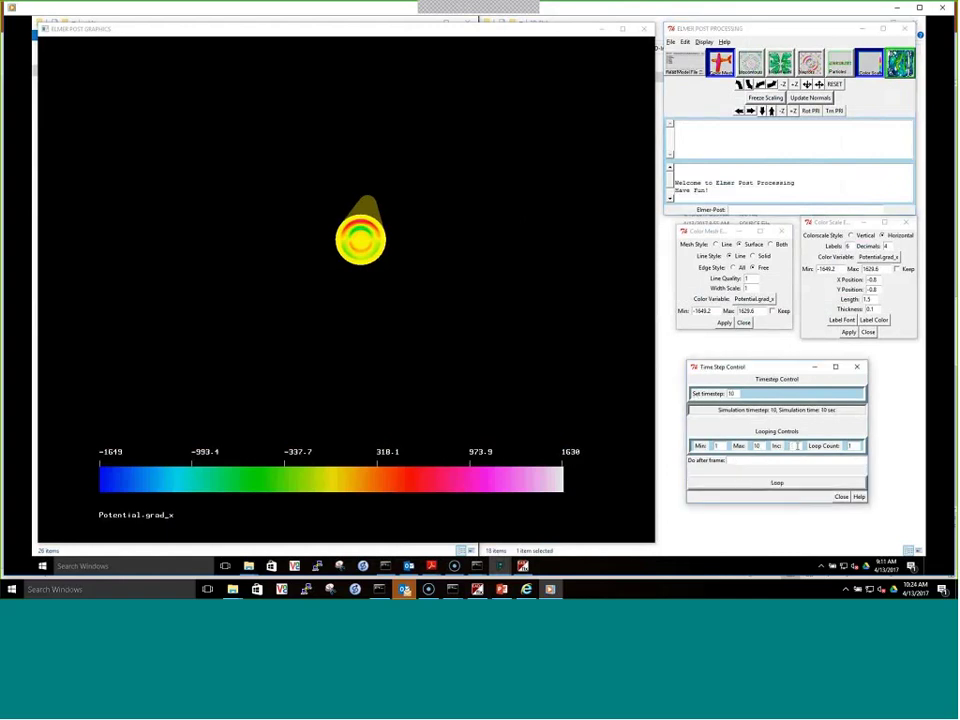
{"action": "type", "text": "0.1"}
{"action": "left_click", "coordinate": [778, 484]}
{"action": "left_click", "coordinate": [778, 484]}
{"action": "left_click", "coordinate": [779, 485]}
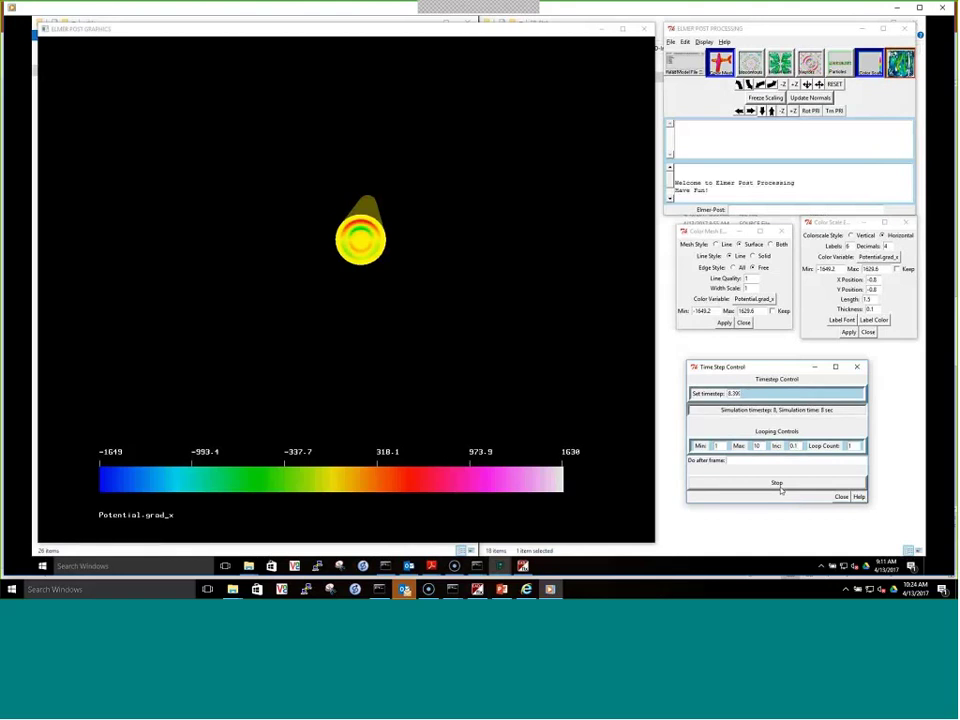
{"action": "left_click", "coordinate": [779, 485]}
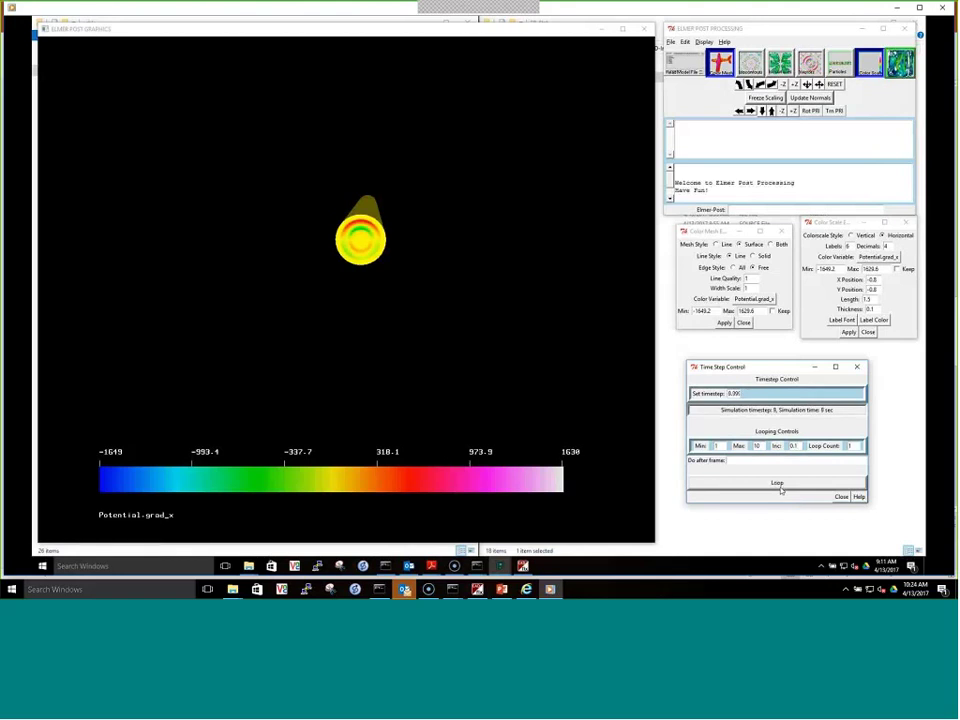
{"action": "left_click", "coordinate": [779, 484]}
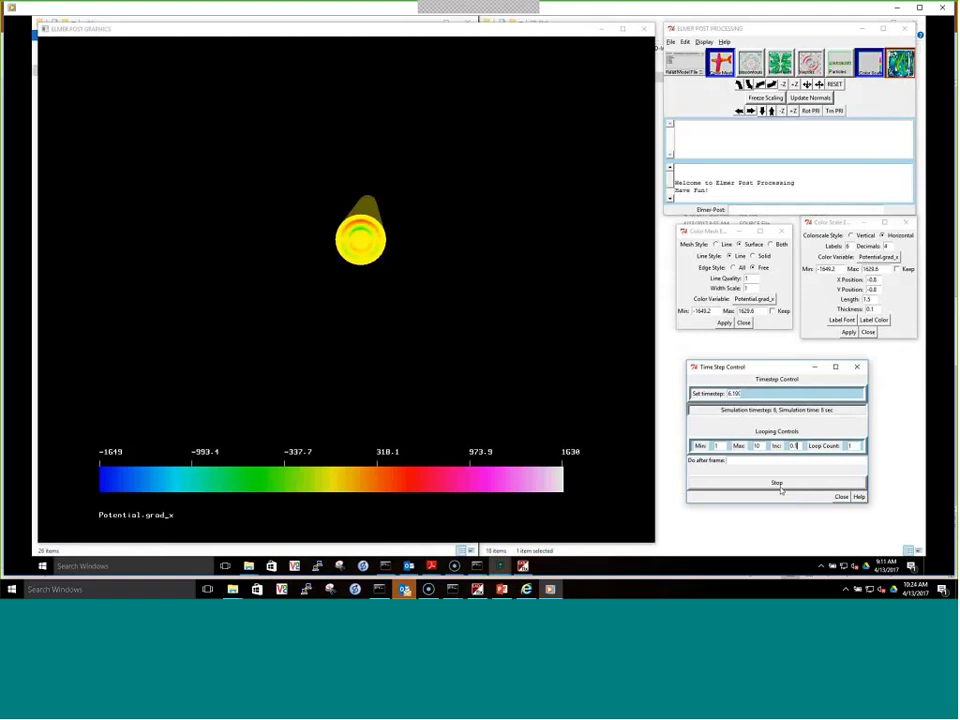
{"action": "left_click", "coordinate": [779, 484]}
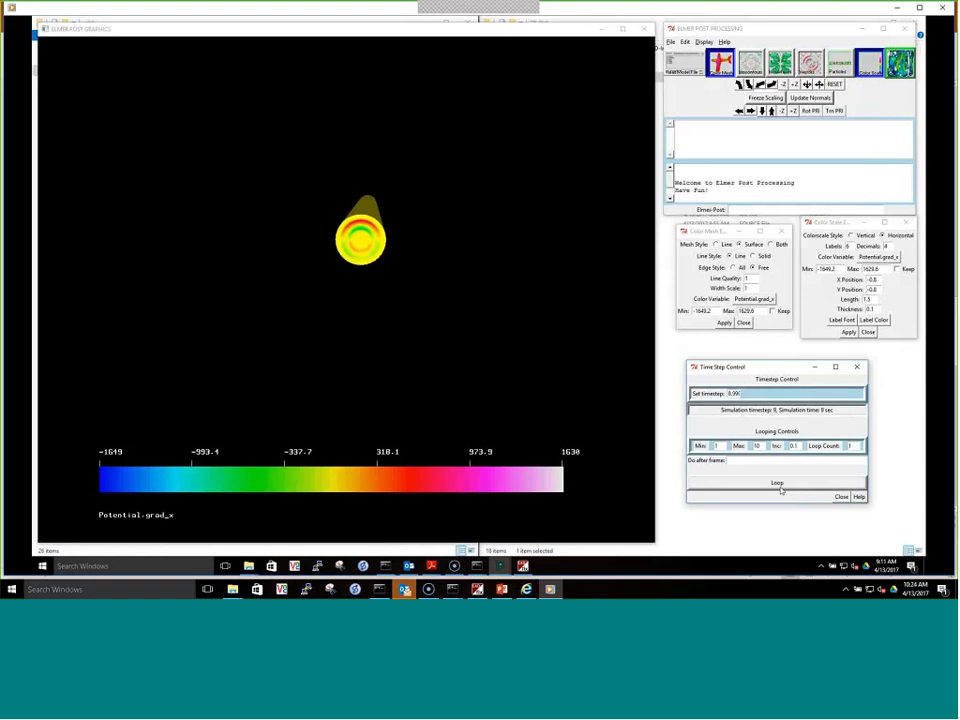
{"action": "left_click", "coordinate": [779, 484]}
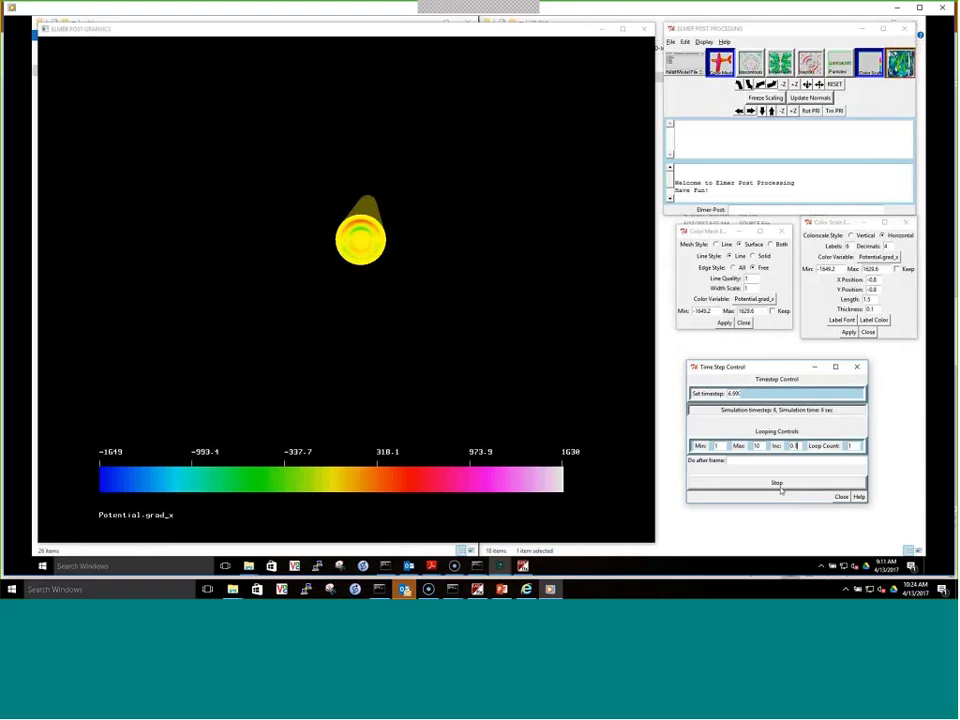
{"action": "left_click", "coordinate": [779, 484]}
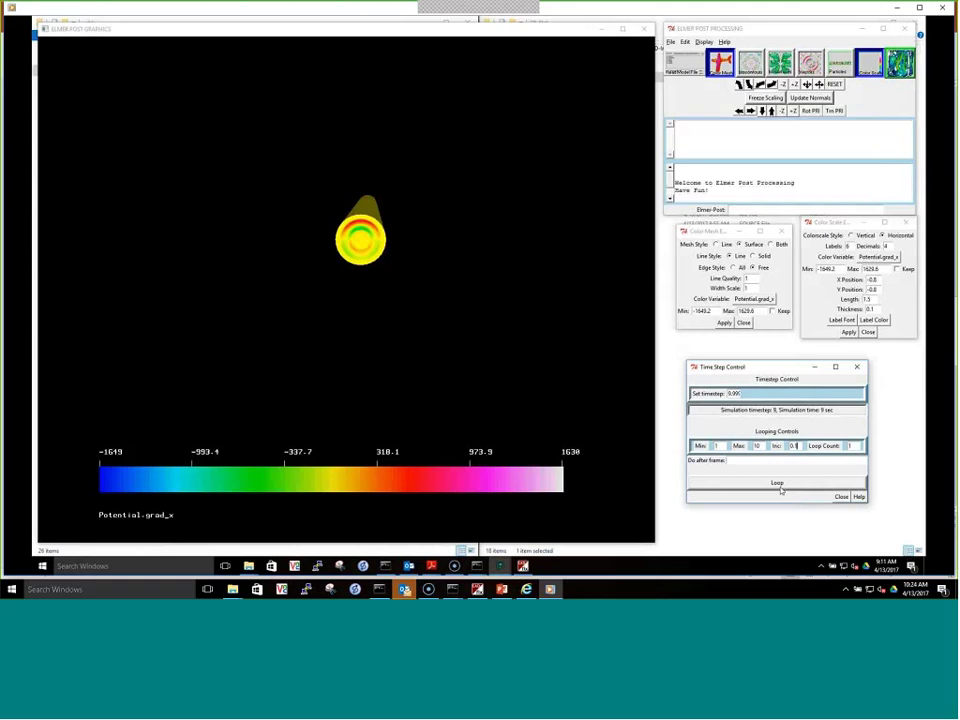
- Copy case.ep from the cable folder into its plot_line subfolder, replacing the existing file
{"action": "mouse_move", "coordinate": [248, 566]}
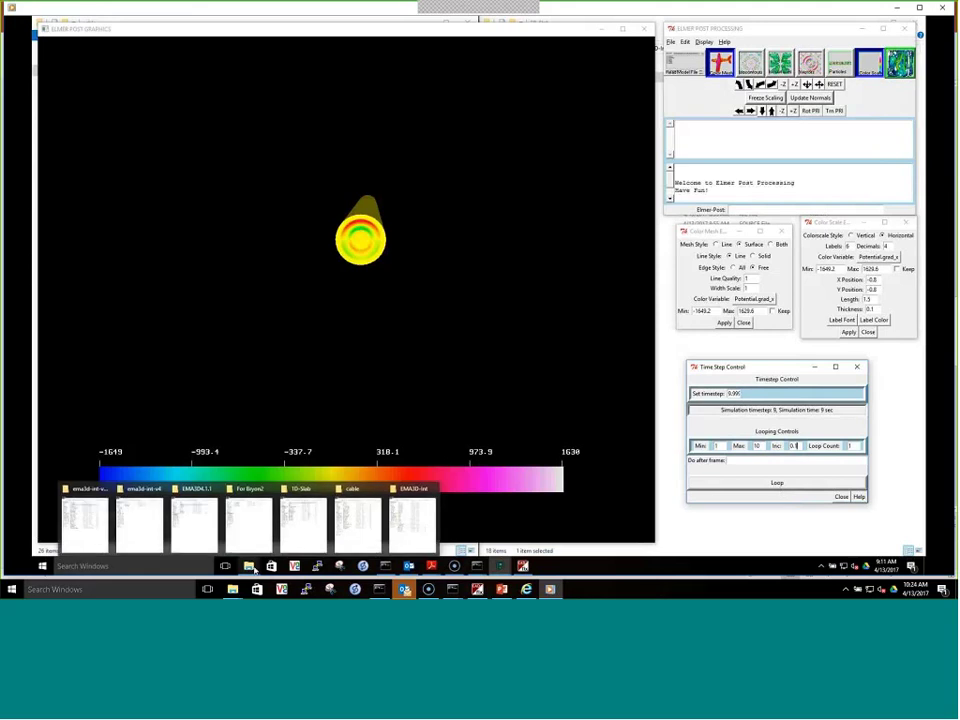
{"action": "left_click", "coordinate": [303, 518]}
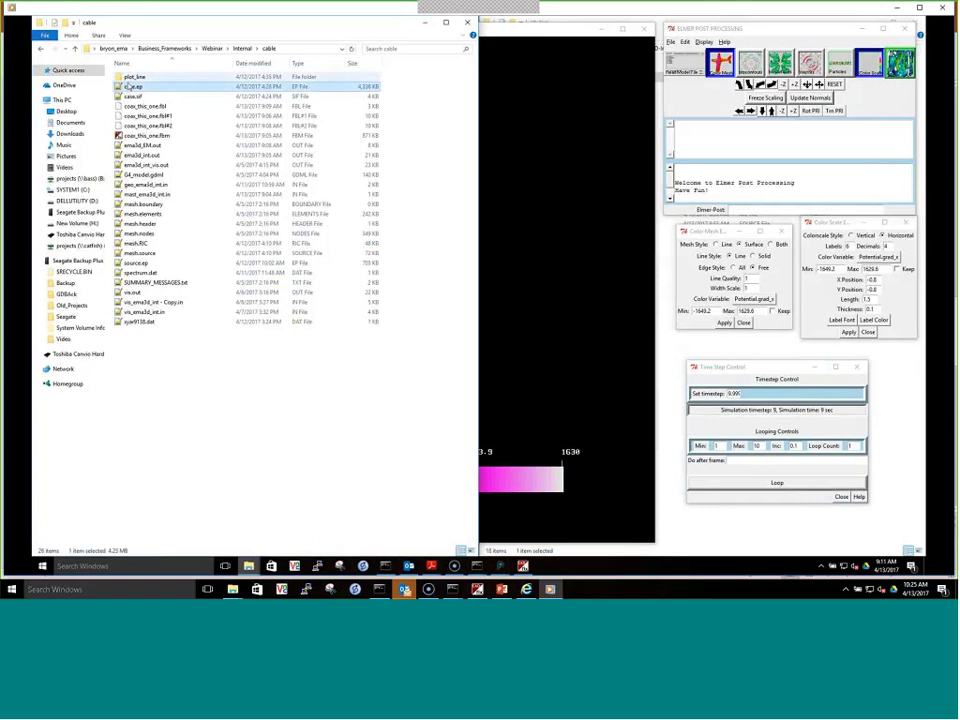
{"action": "double_click", "coordinate": [133, 77]}
{"action": "key", "text": "ctrl+v"}
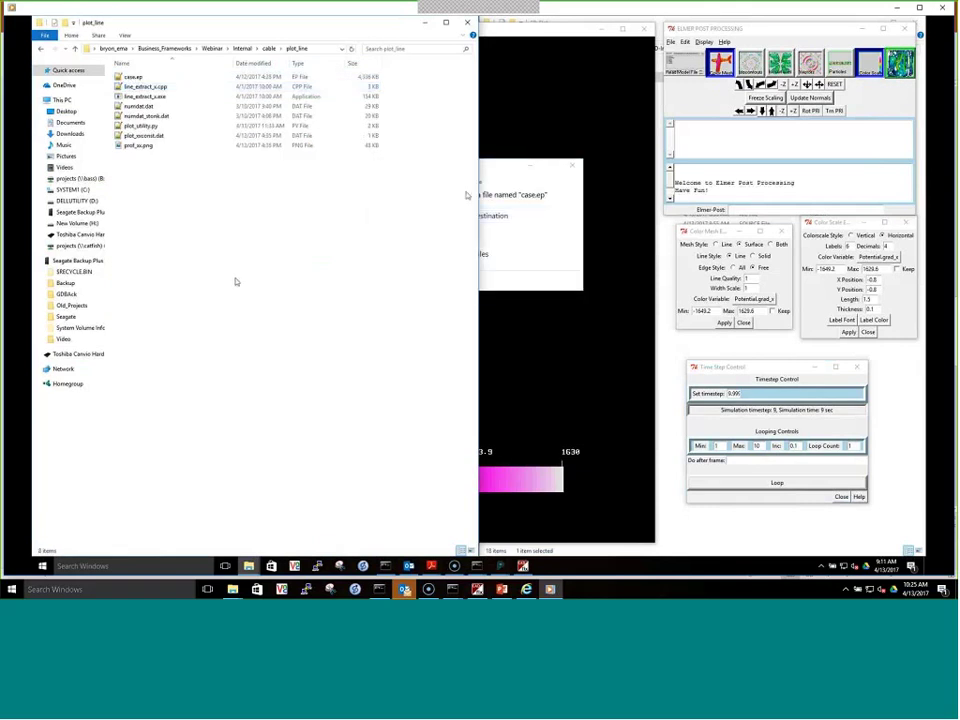
{"action": "left_click", "coordinate": [466, 216]}
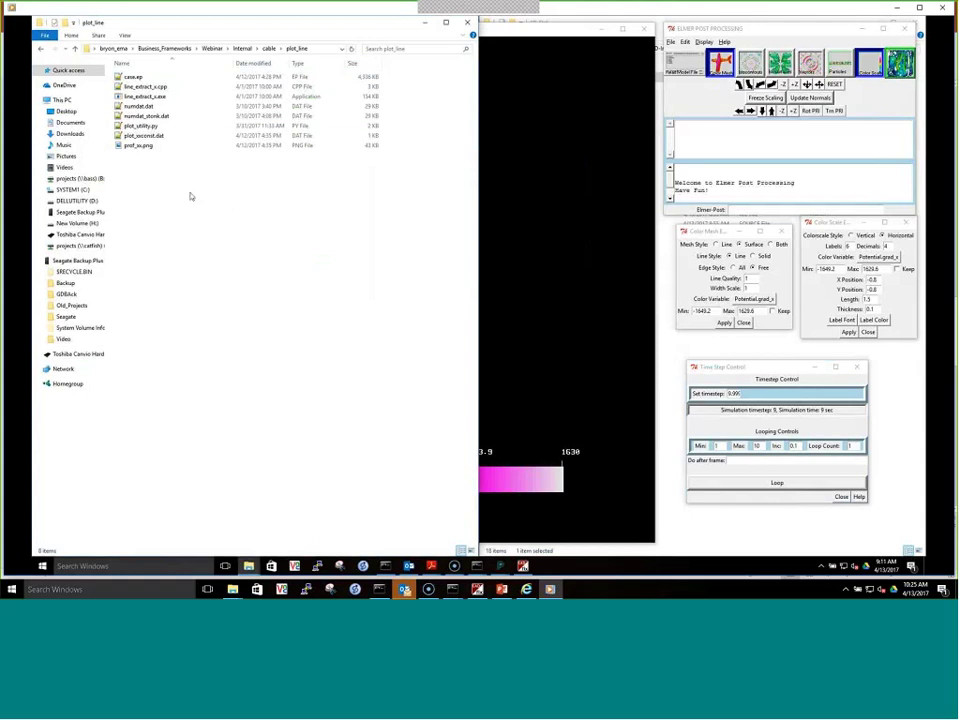
- Run line_extract_x.exe in the plot_line folder and generate the profile plot with python plot_utility.py from a command window
{"action": "left_click", "coordinate": [188, 197]}
{"action": "double_click", "coordinate": [152, 98]}
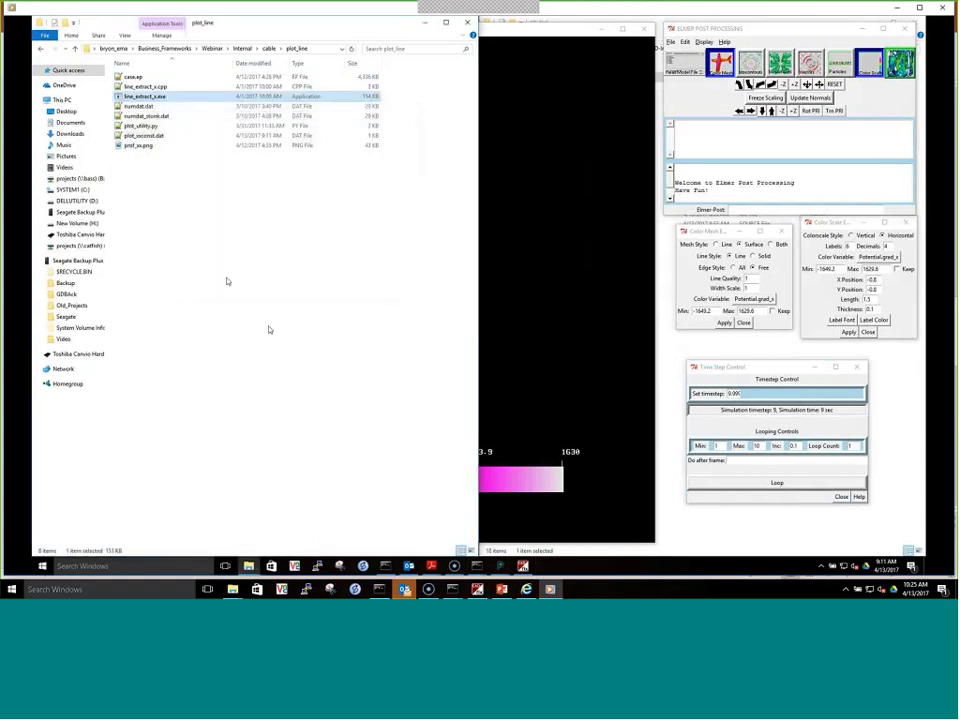
{"action": "right_click", "coordinate": [206, 272]}
{"action": "left_click", "coordinate": [280, 366]}
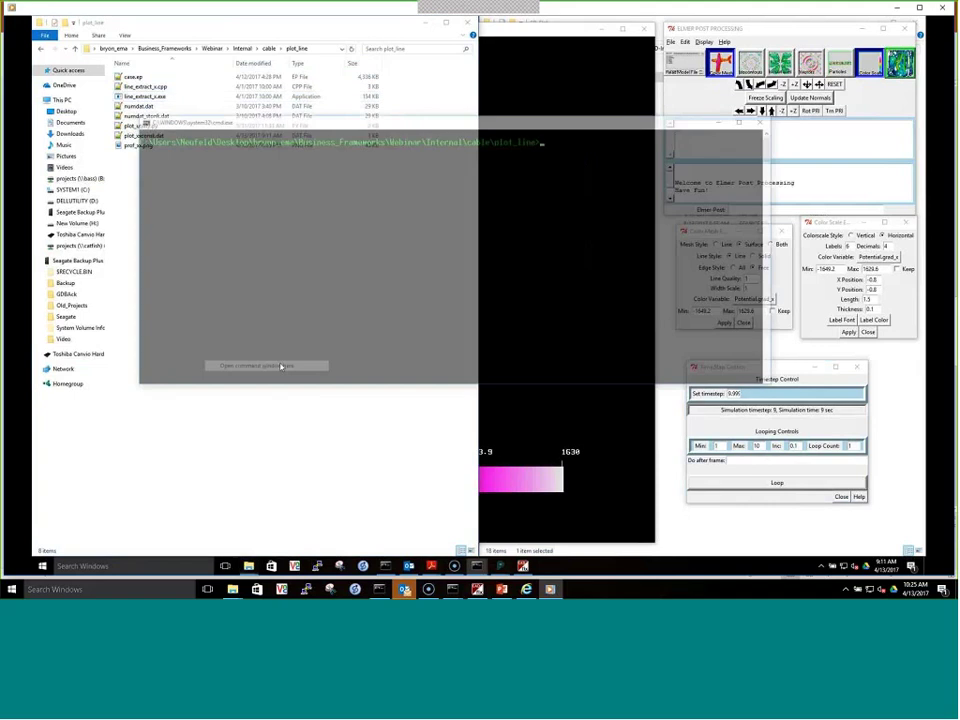
{"action": "type", "text": "pyth"}
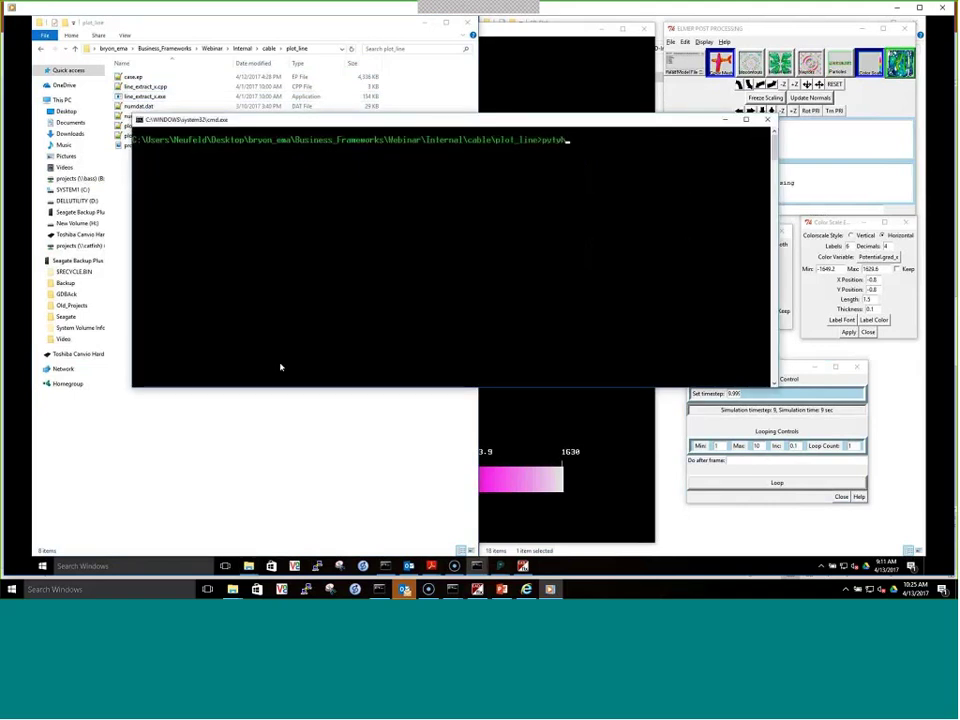
{"action": "type", "text": "on plot_utility.py"}
{"action": "key", "text": "Return"}
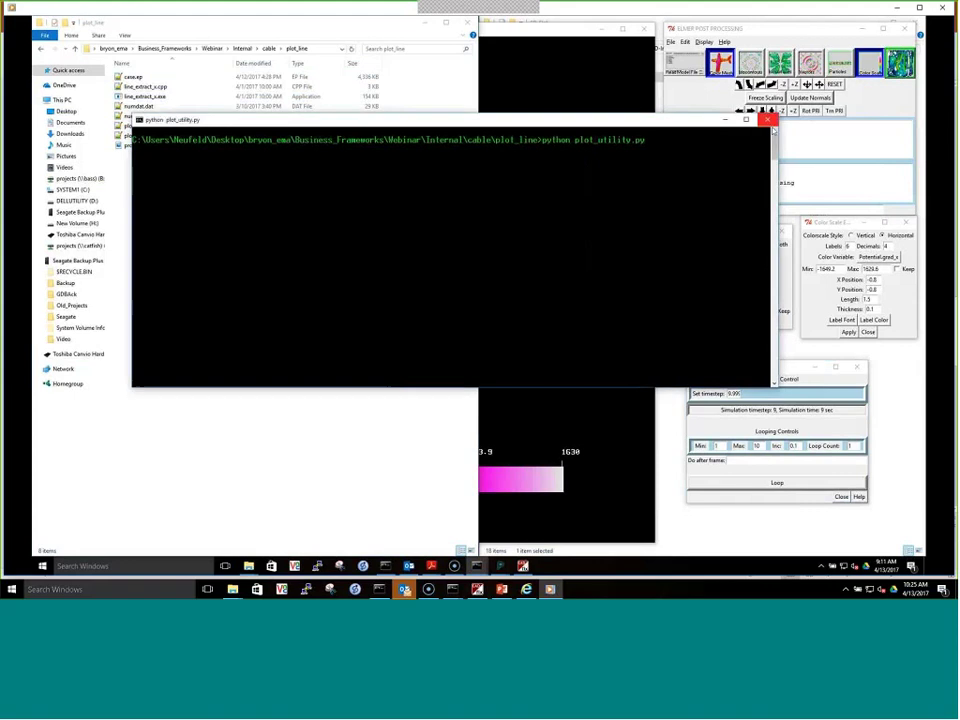
{"action": "left_click", "coordinate": [766, 119]}
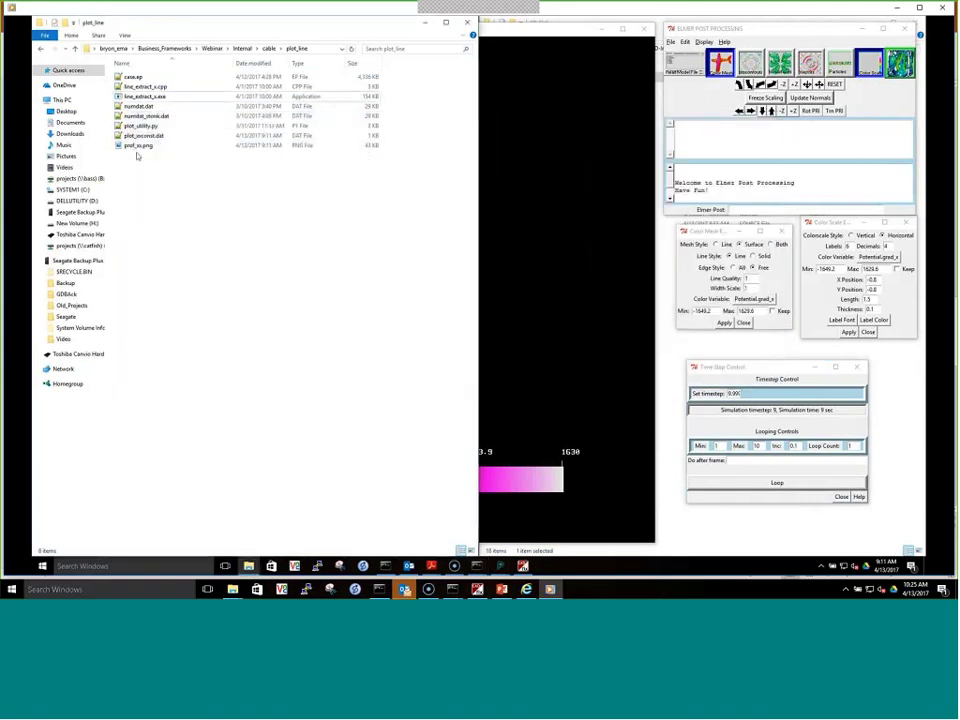
- Open prof_xx.png, examine the cable's EMA3D-Internal E-field profile enlarged, and close the image
{"action": "double_click", "coordinate": [137, 145]}
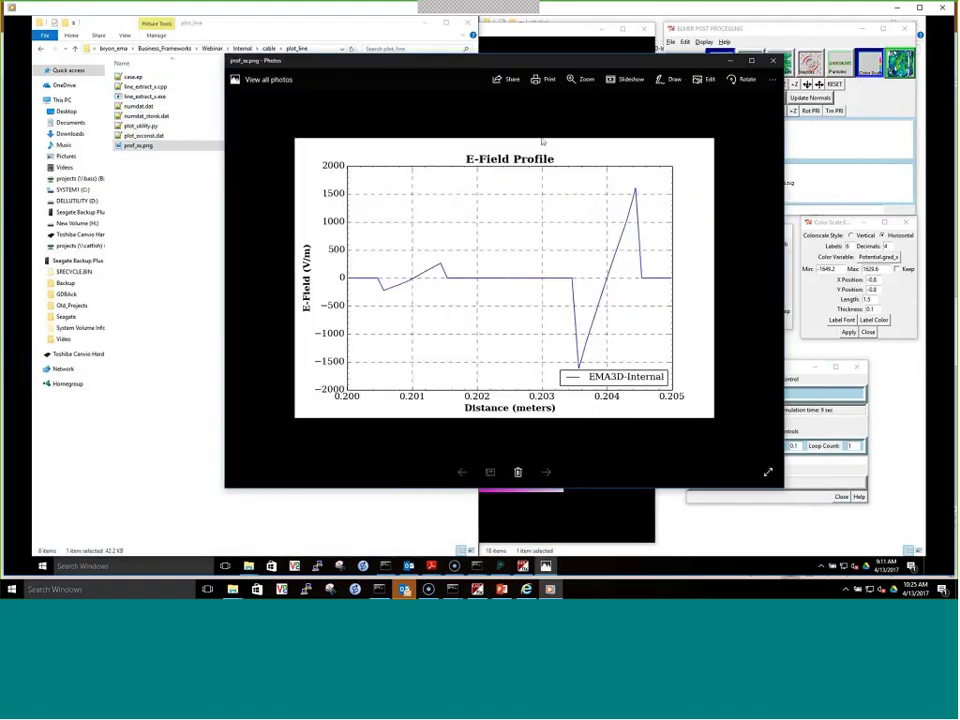
{"action": "left_click", "coordinate": [751, 61]}
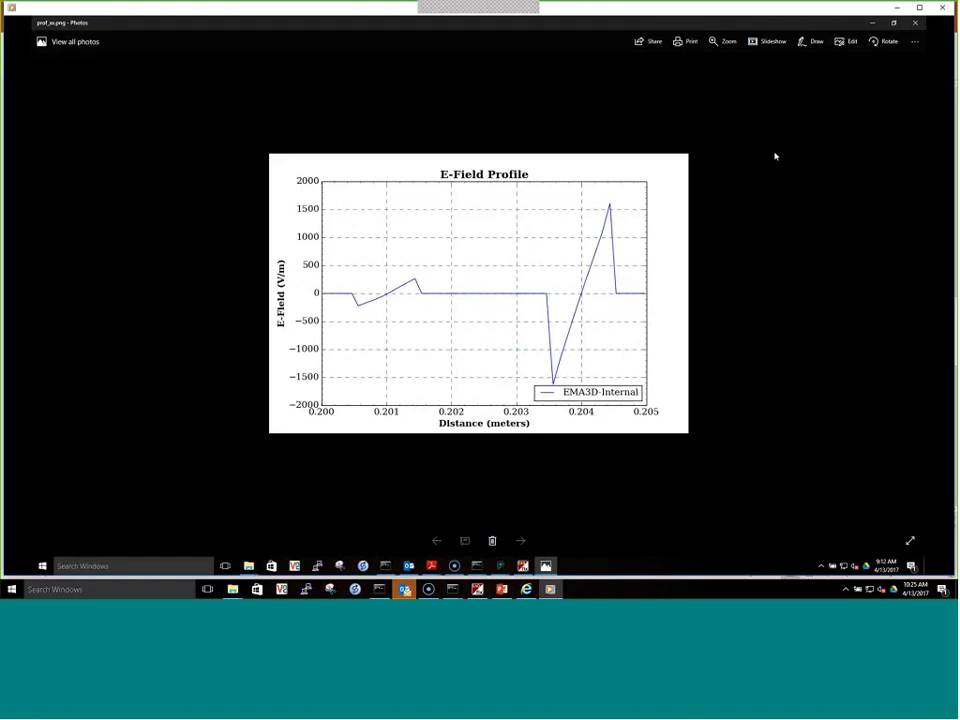
{"action": "double_click", "coordinate": [670, 20]}
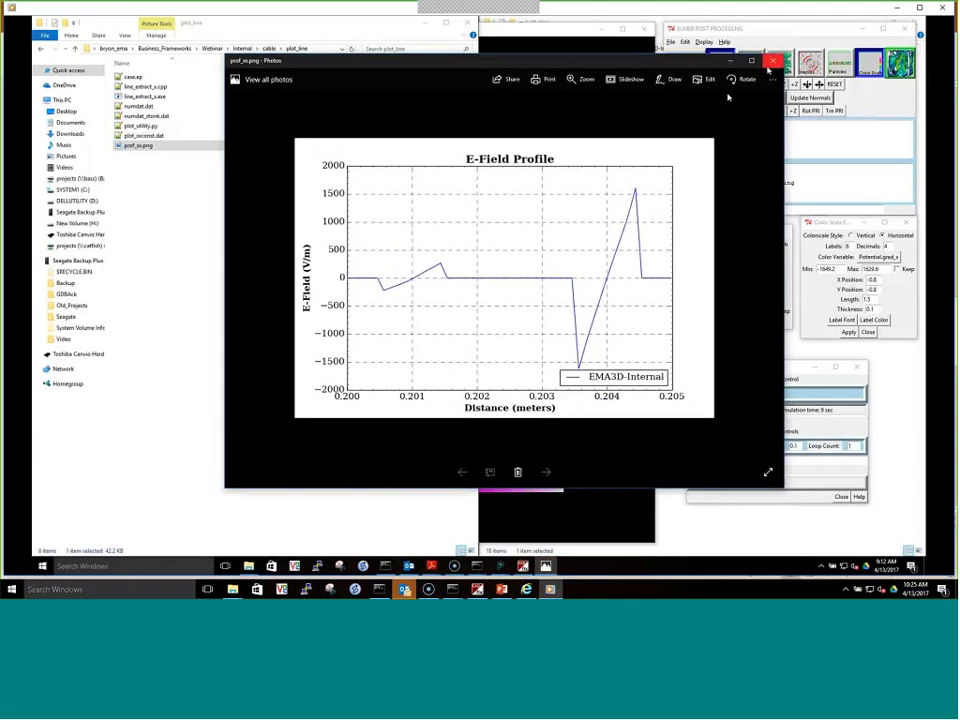
{"action": "left_click", "coordinate": [773, 61]}
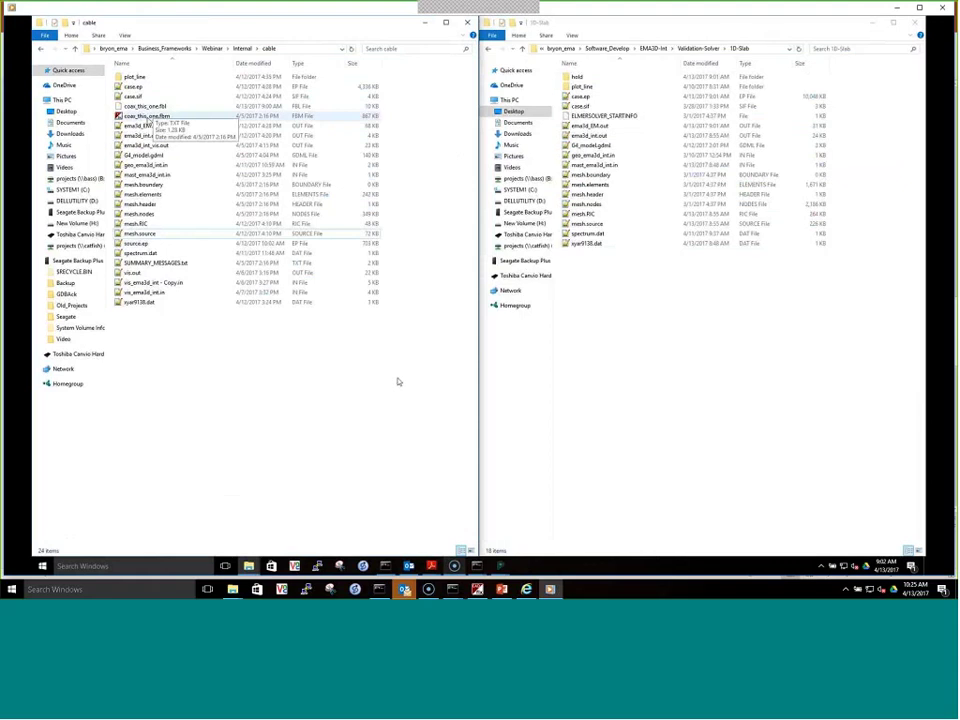
- Switch to the PowerPoint presentation and advance from the Demo Presentation slide to the Summary slide
{"action": "left_click", "coordinate": [148, 117]}
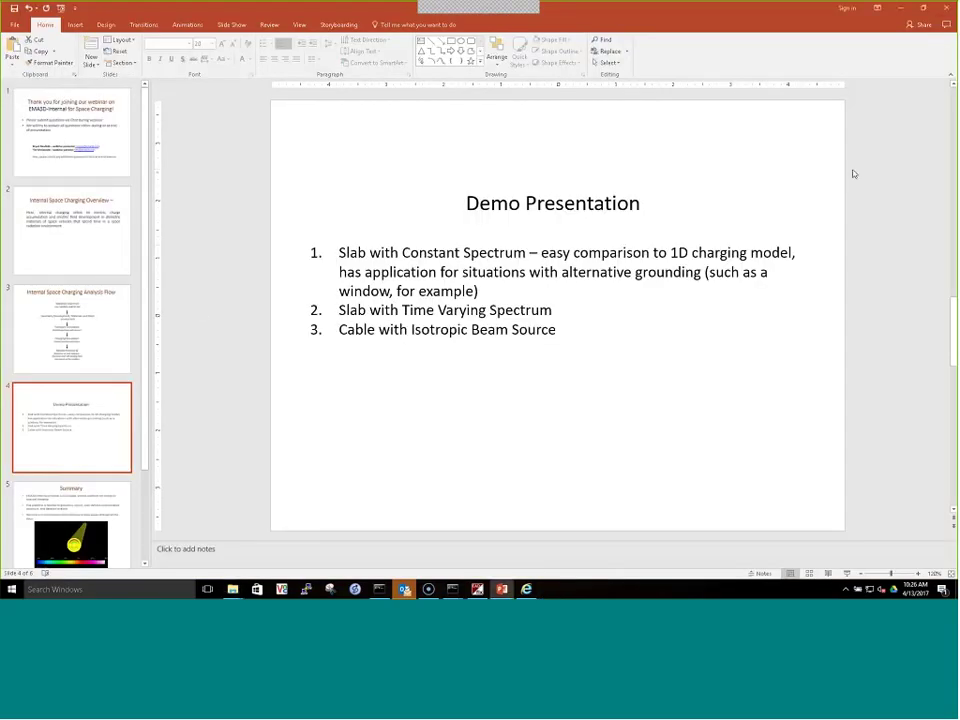
{"action": "scroll", "coordinate": [853, 174], "scroll_direction": "down", "scroll_amount": 1}
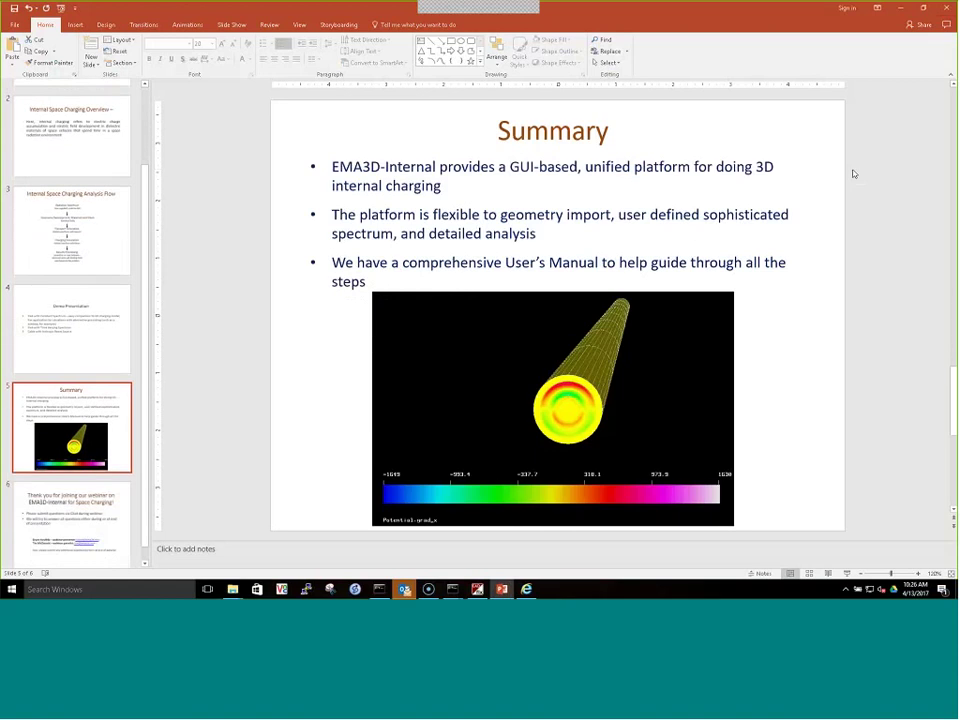